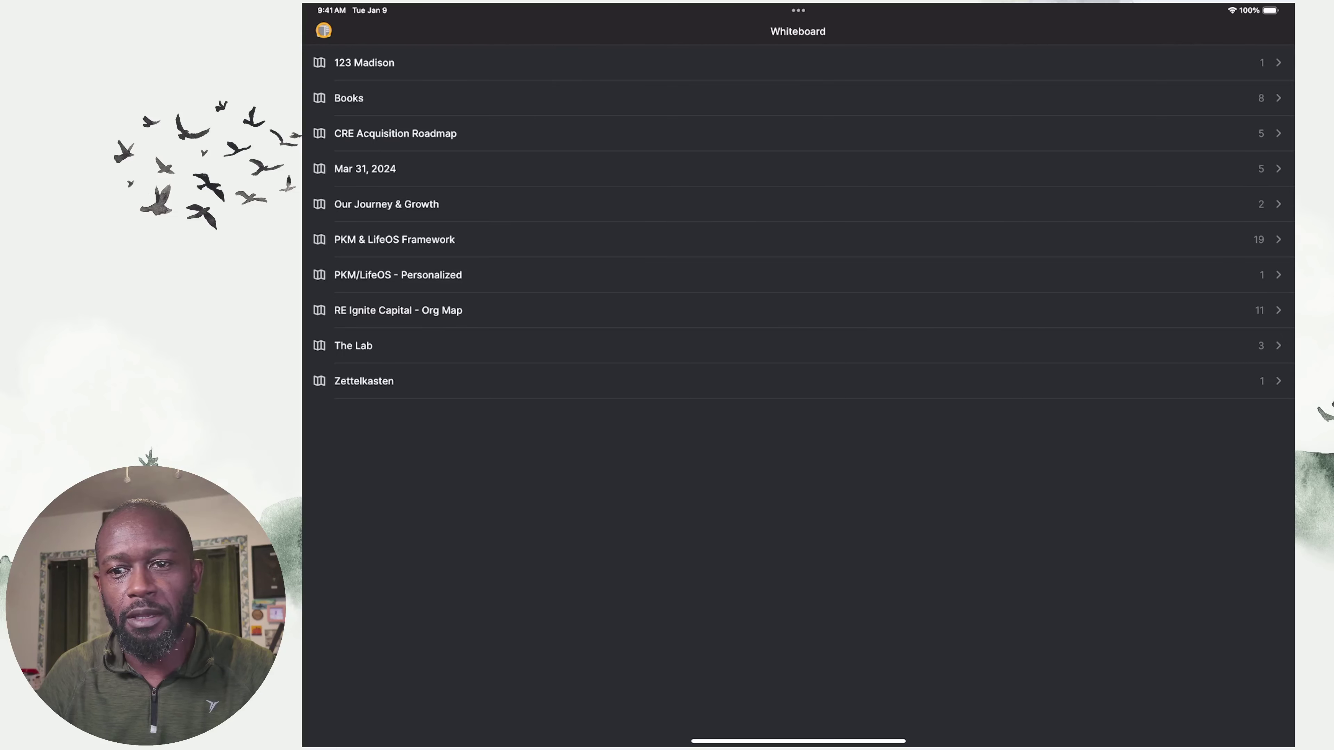
Step: Show the navigation sidebar and look through the Highlight, Tag, Card Library and Whiteboard lists
click(323, 30)
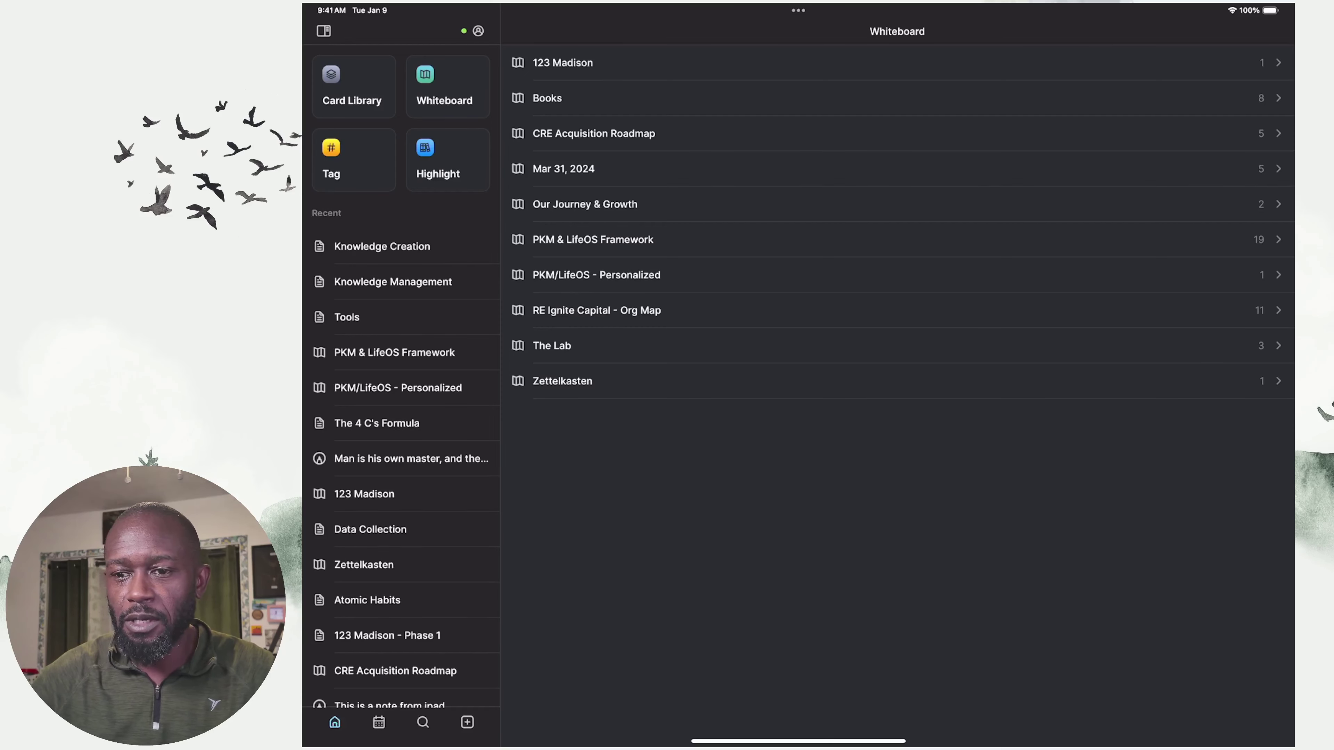
click(462, 164)
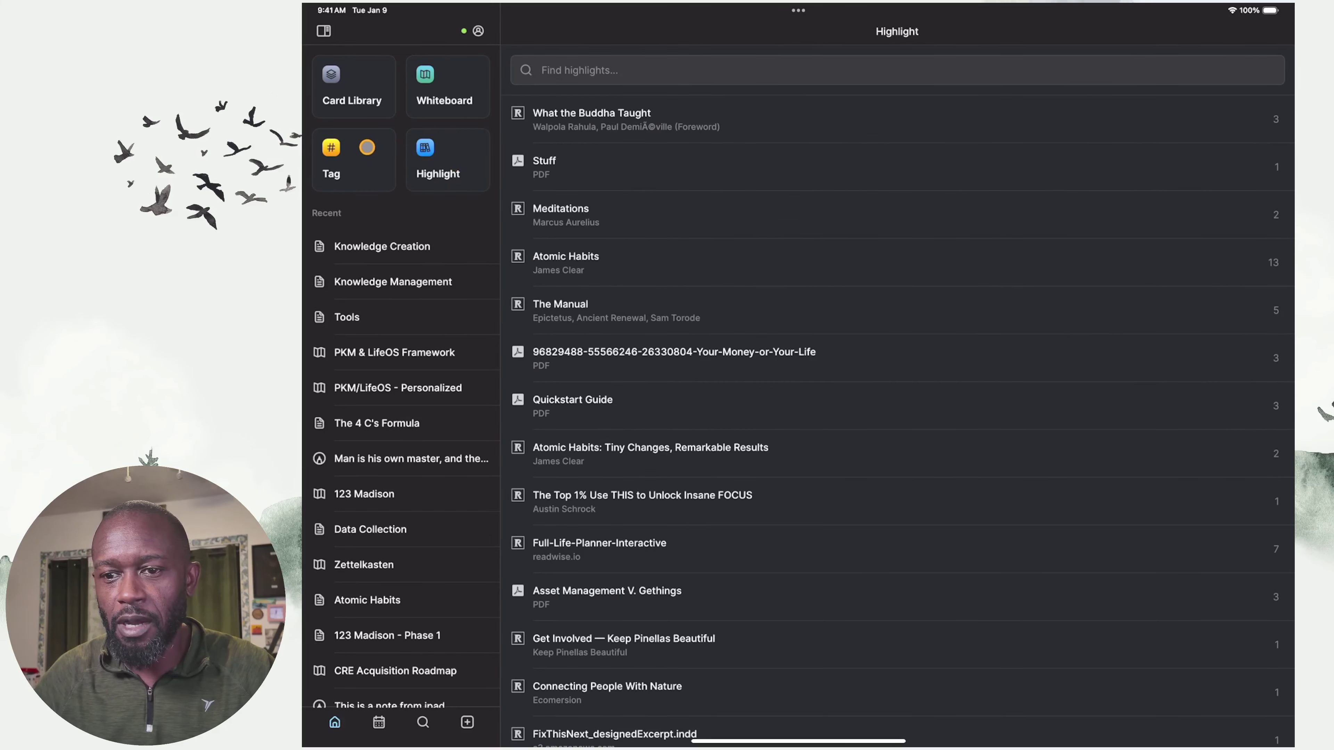
click(366, 148)
click(359, 96)
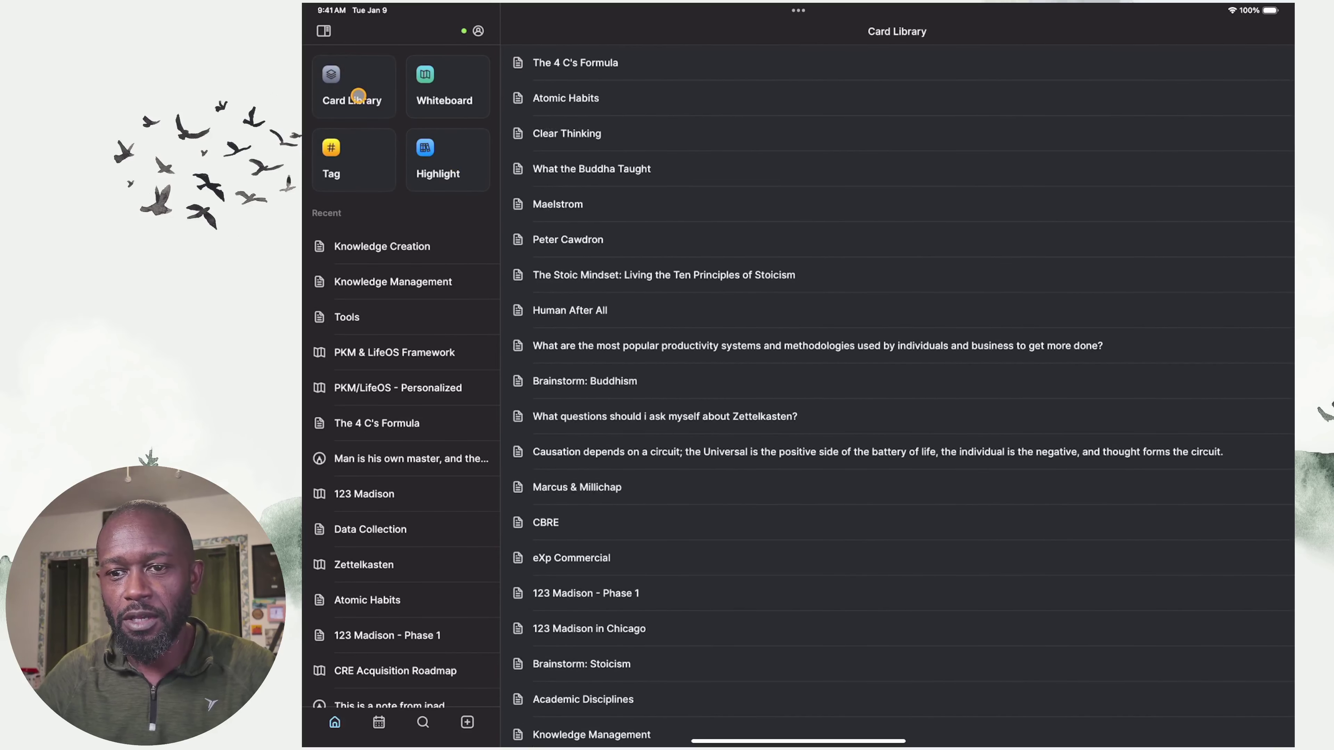
click(435, 89)
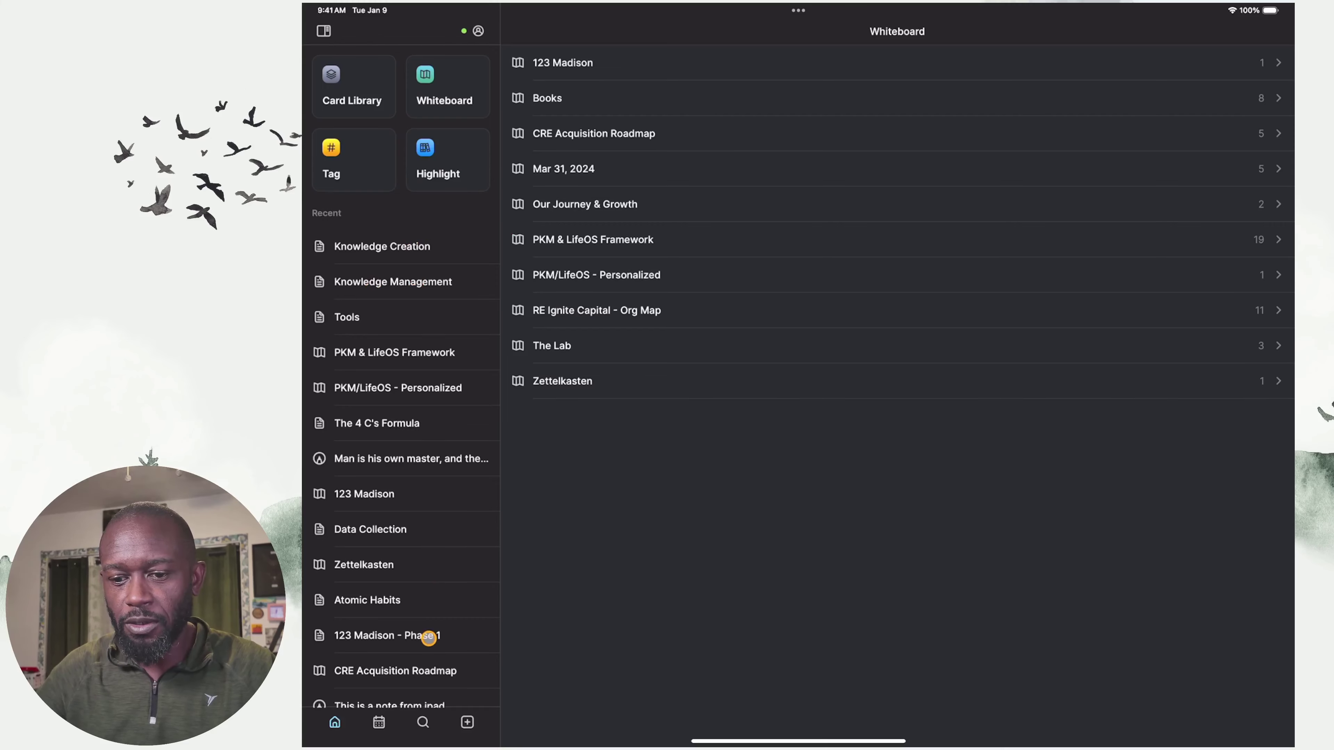
Step: View today's journal page and the search page, and return to the whiteboard list
click(380, 721)
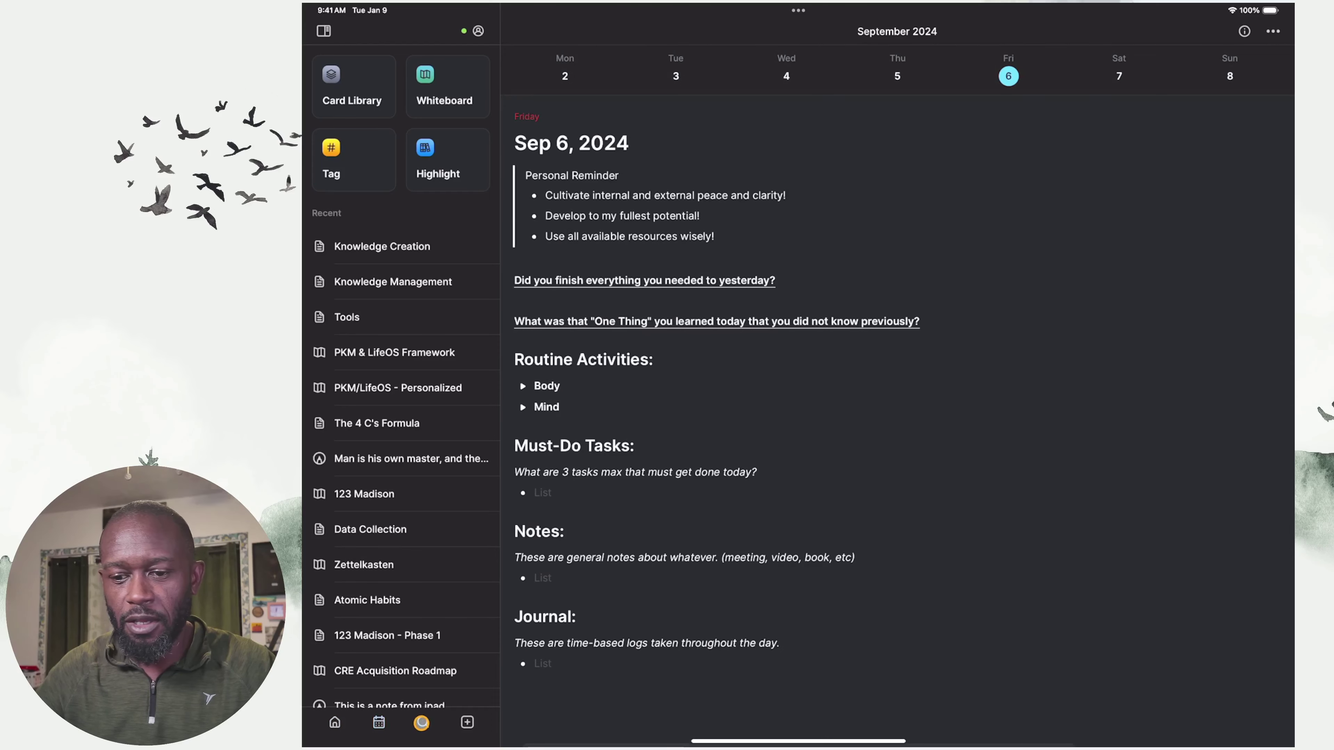
click(421, 722)
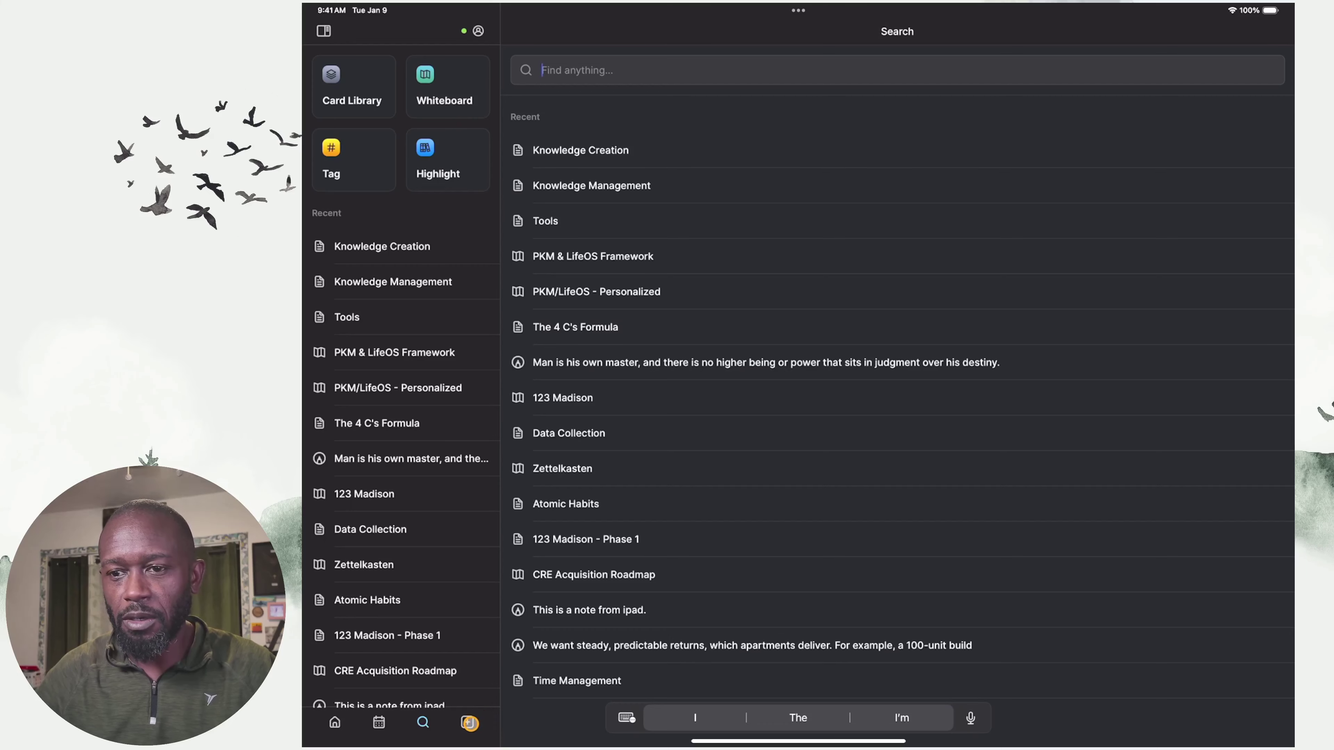
click(432, 91)
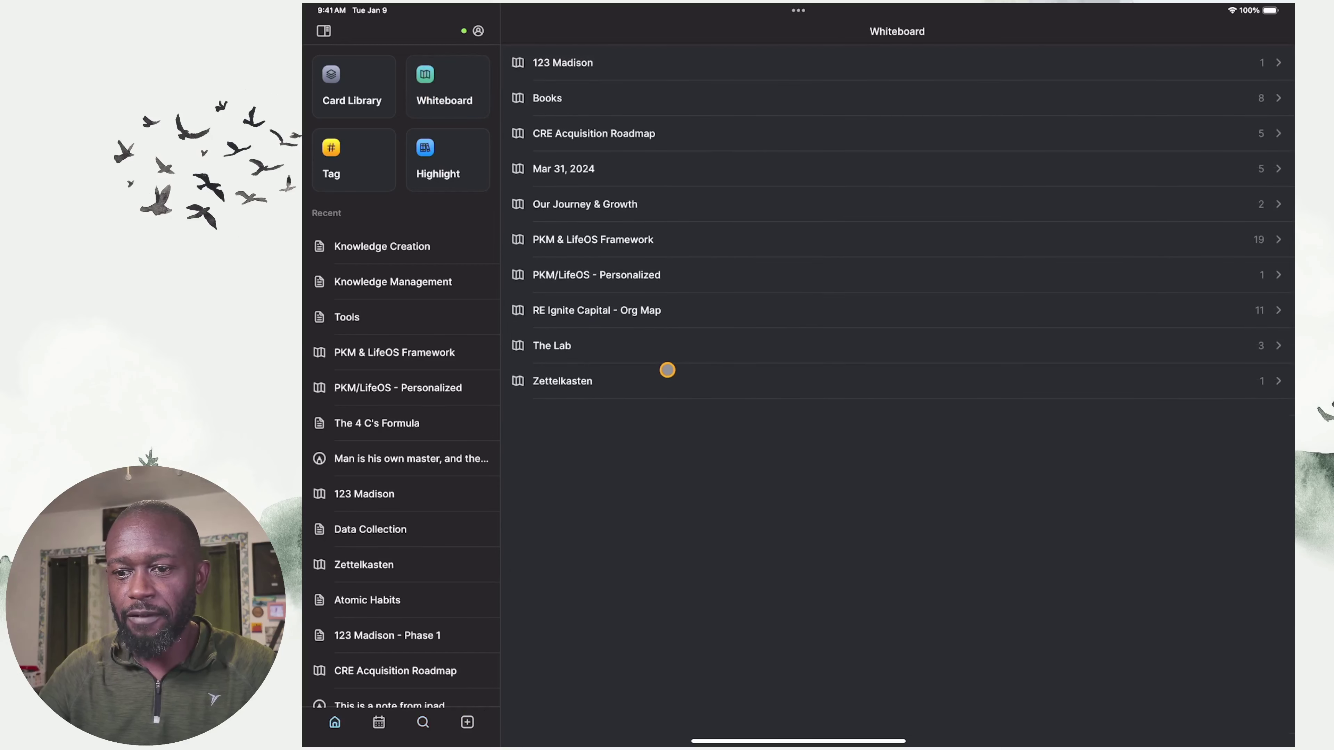
Step: Import the card "The 4 C's Formula" from the card library onto The Lab whiteboard and remove it from the whiteboard again
click(641, 344)
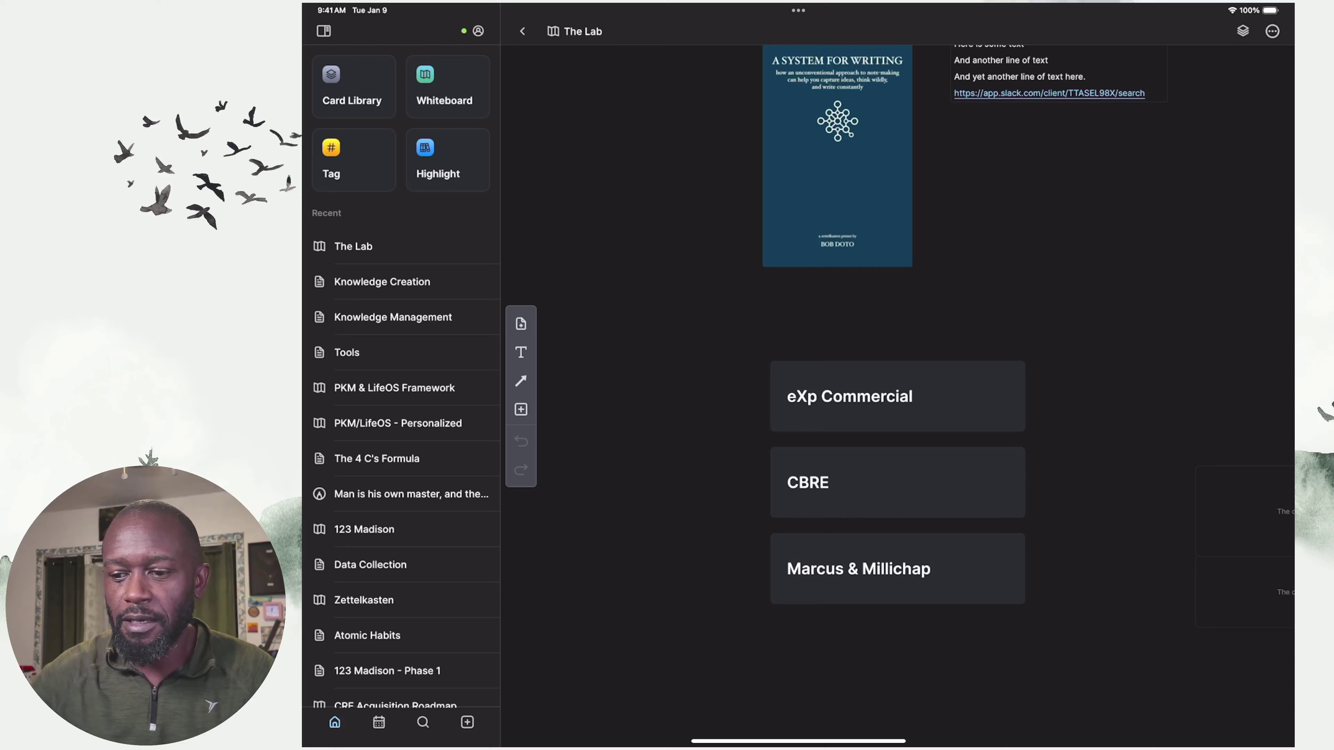
click(1241, 30)
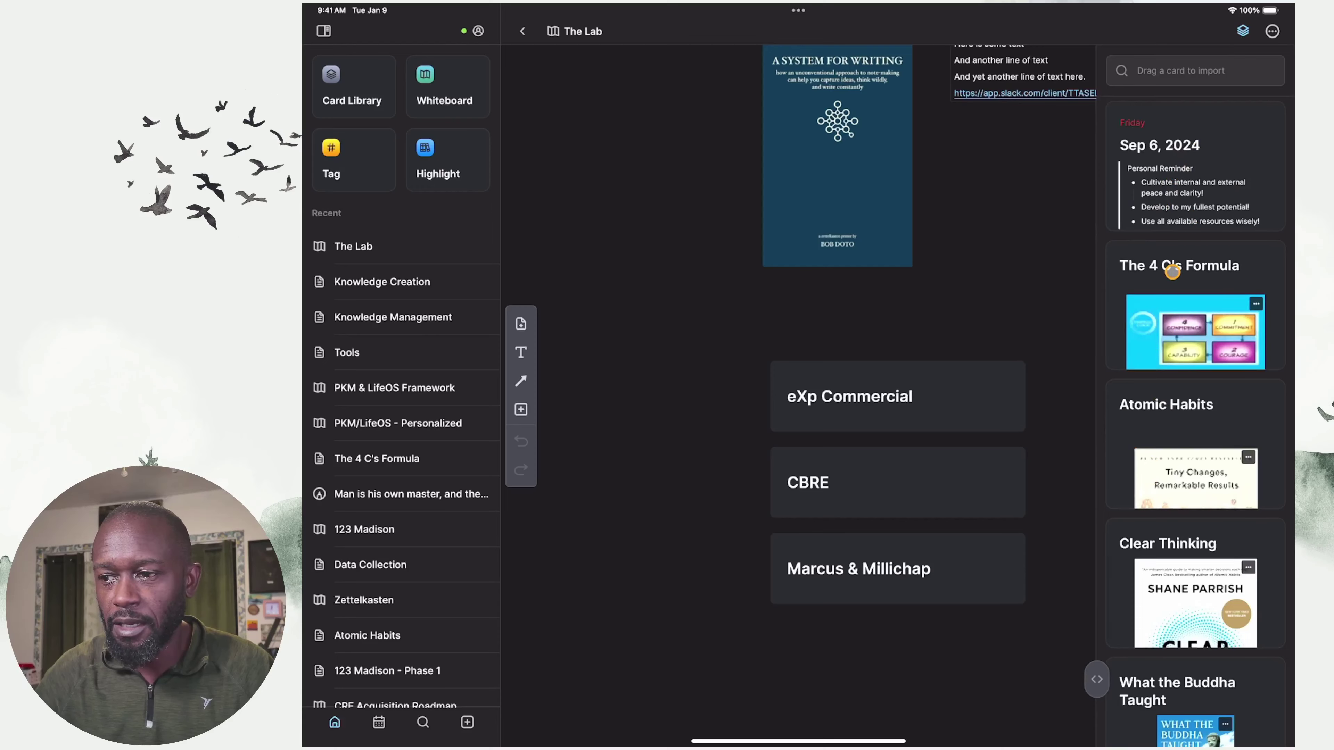
drag(1172, 272, 608, 340)
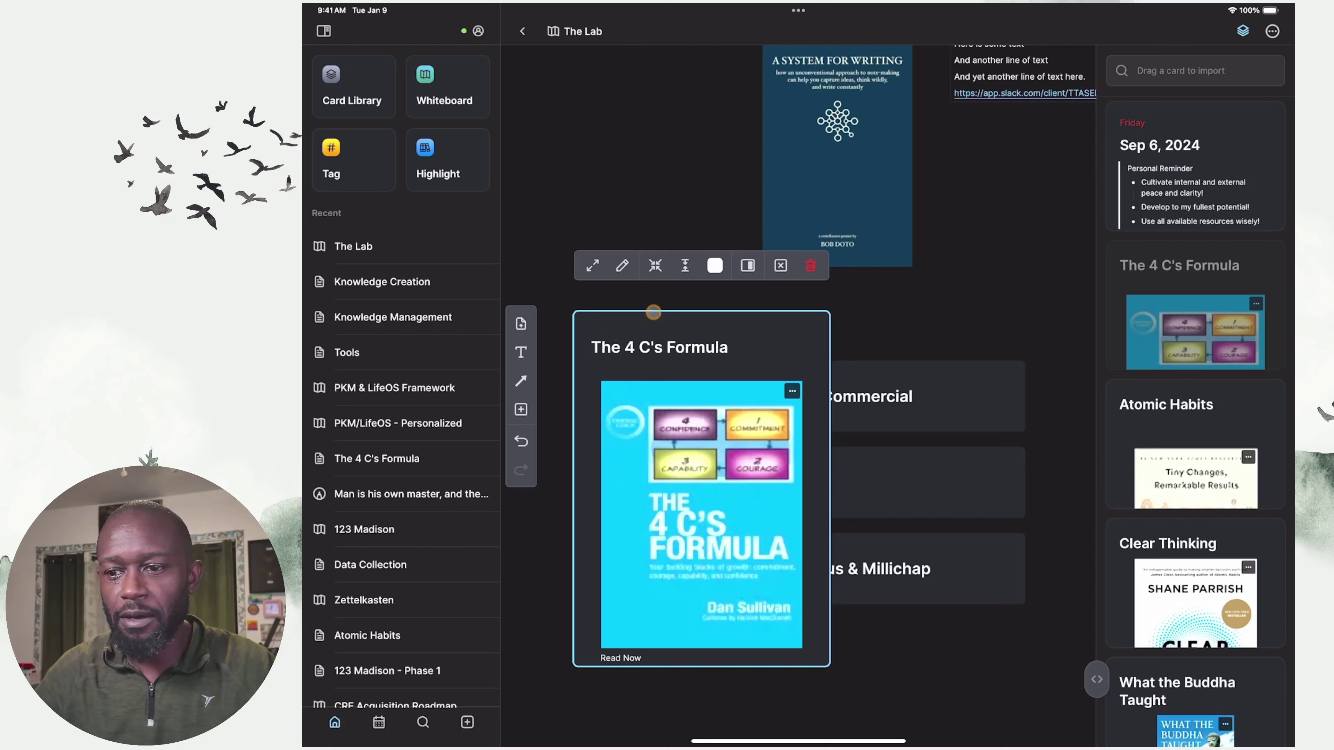
click(780, 267)
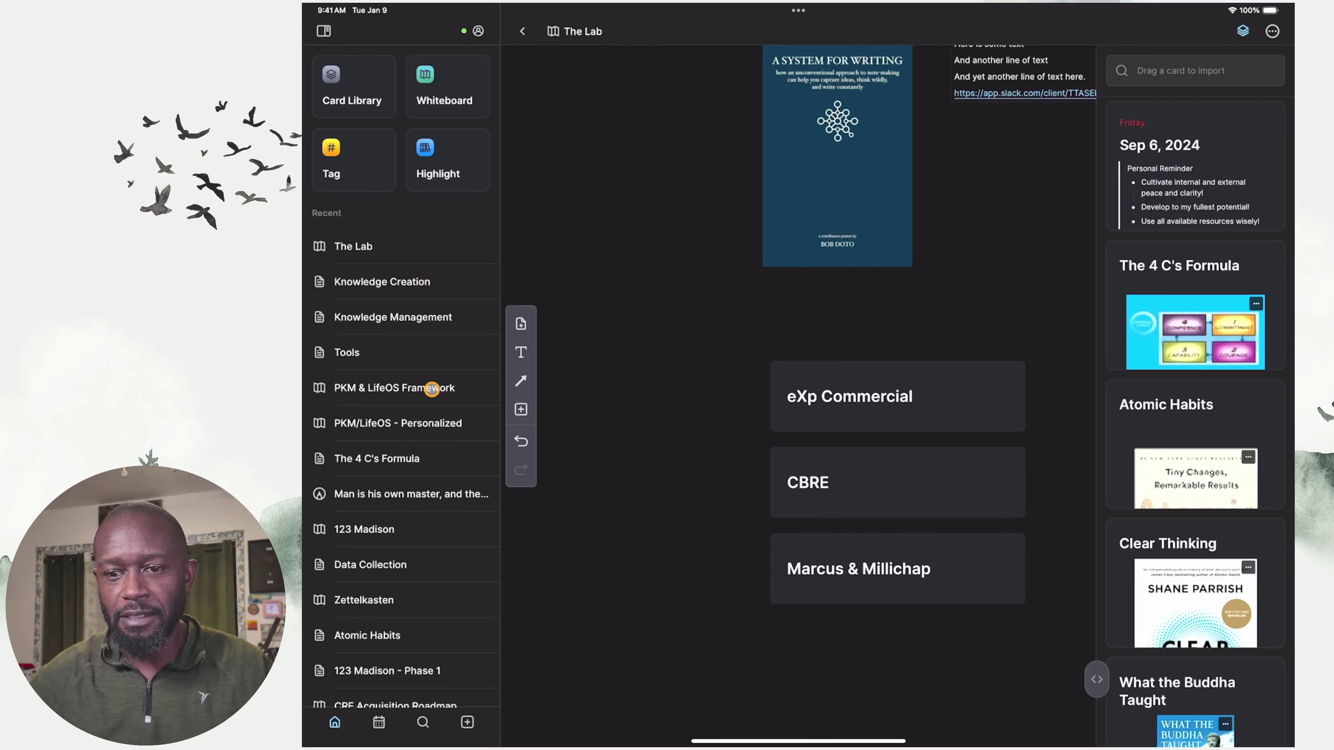
Step: Look through the recent items, and view the tag list and its "book" tag
scroll(428, 490, down, 7)
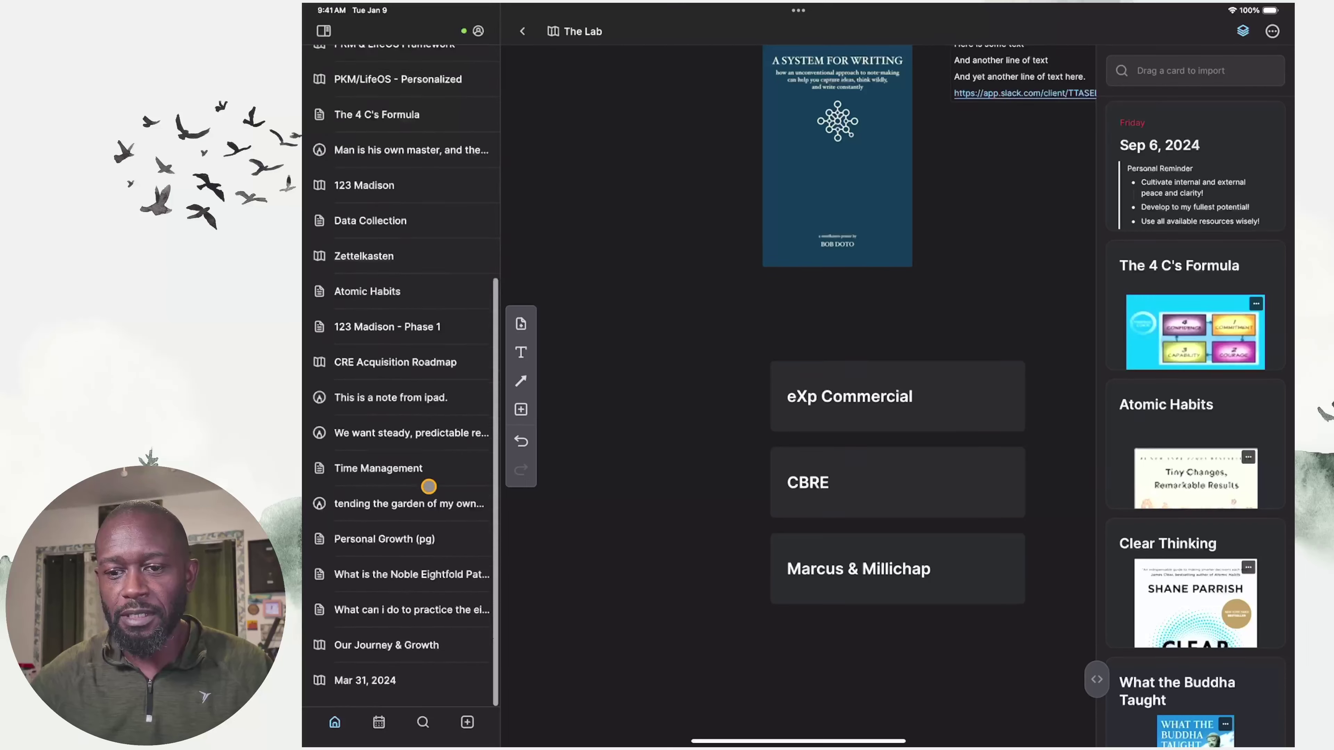
scroll(428, 487, up, 8)
click(366, 161)
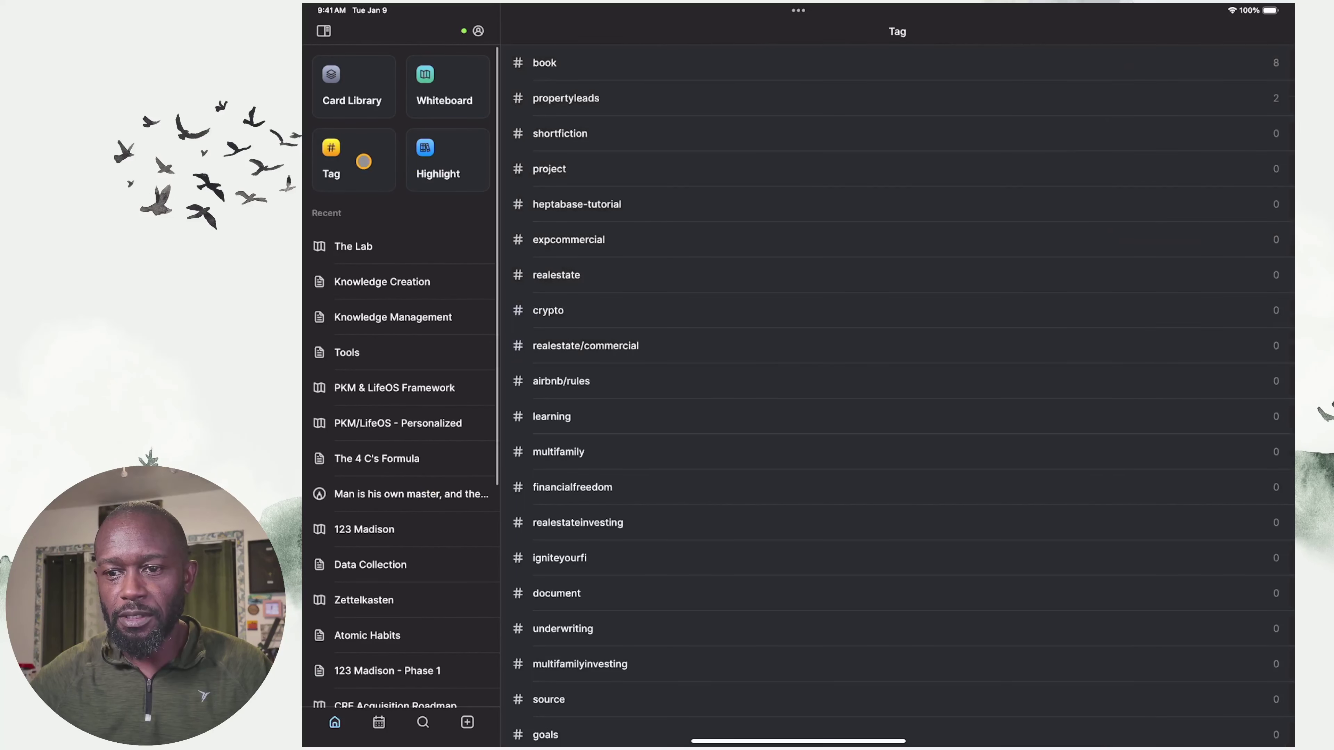
click(581, 66)
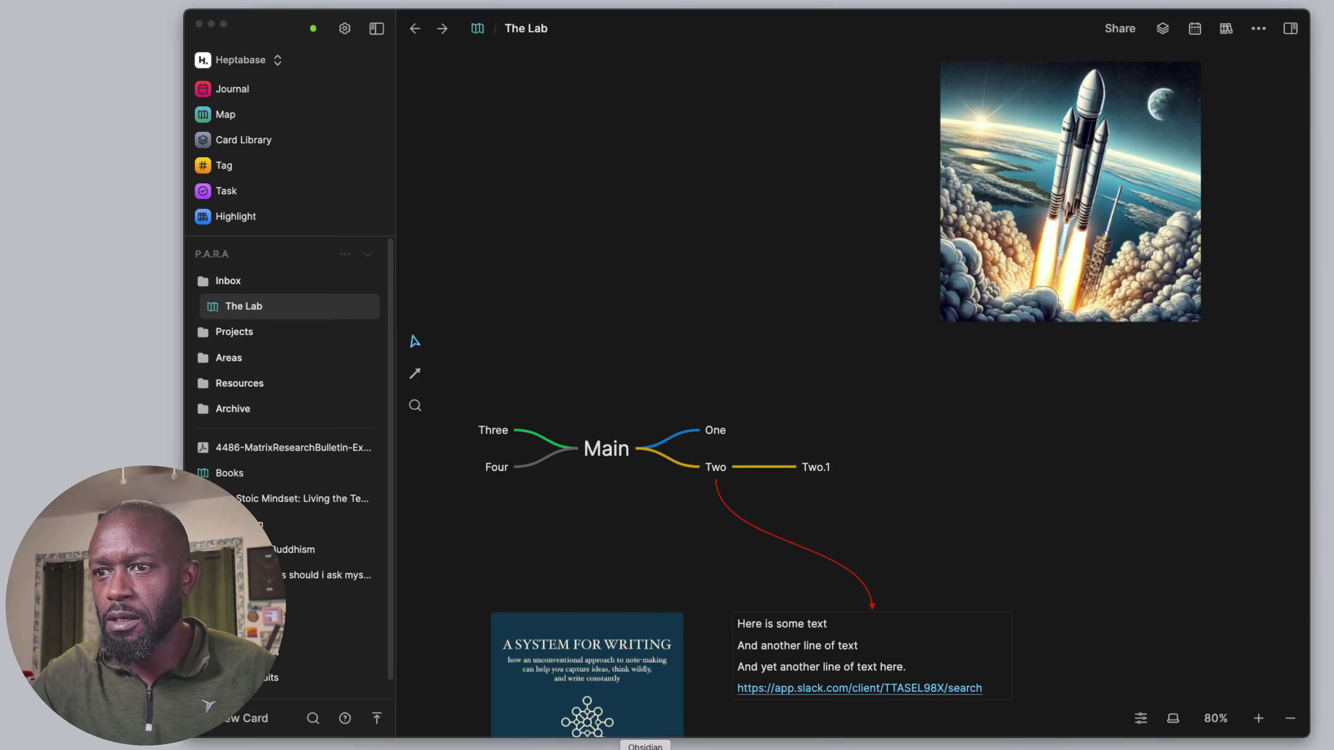
Step: Open a second Heptabase desktop window, align it with the upper edge of the original window and enlarge it to the same height
right_click(712, 746)
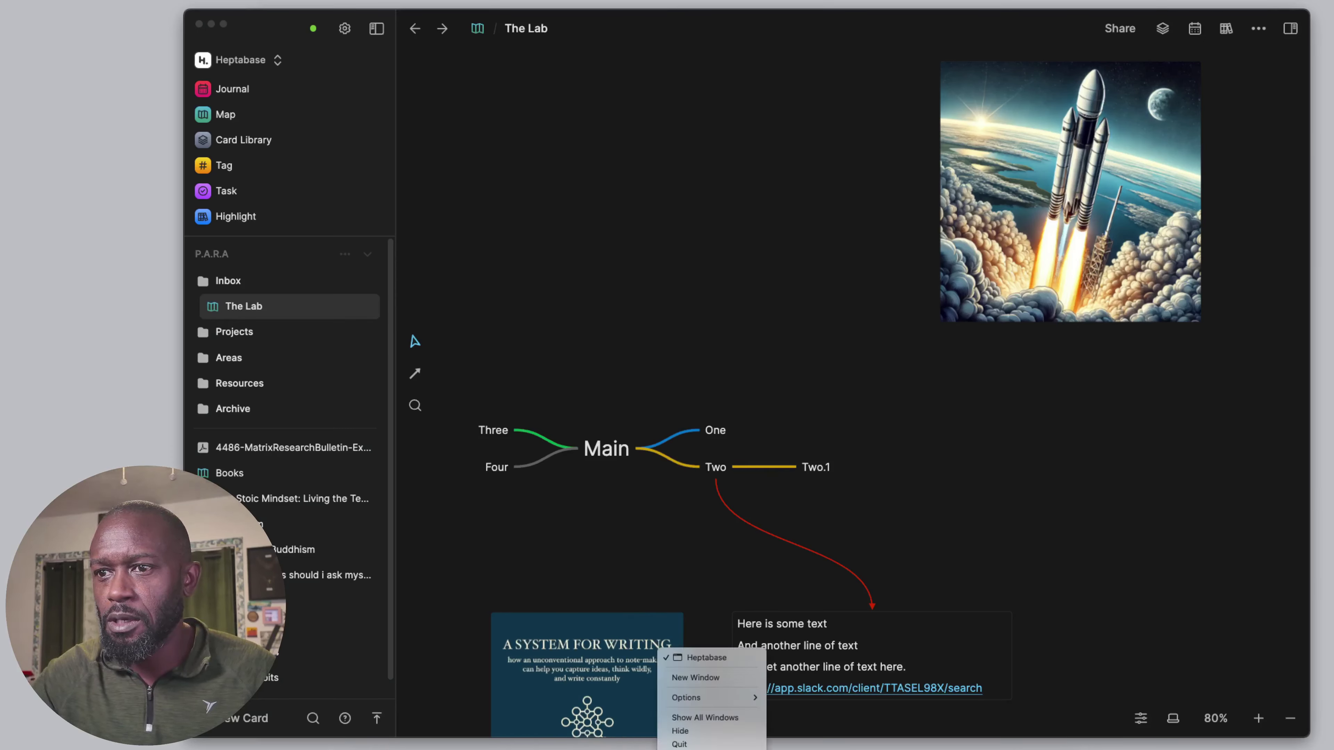
click(706, 679)
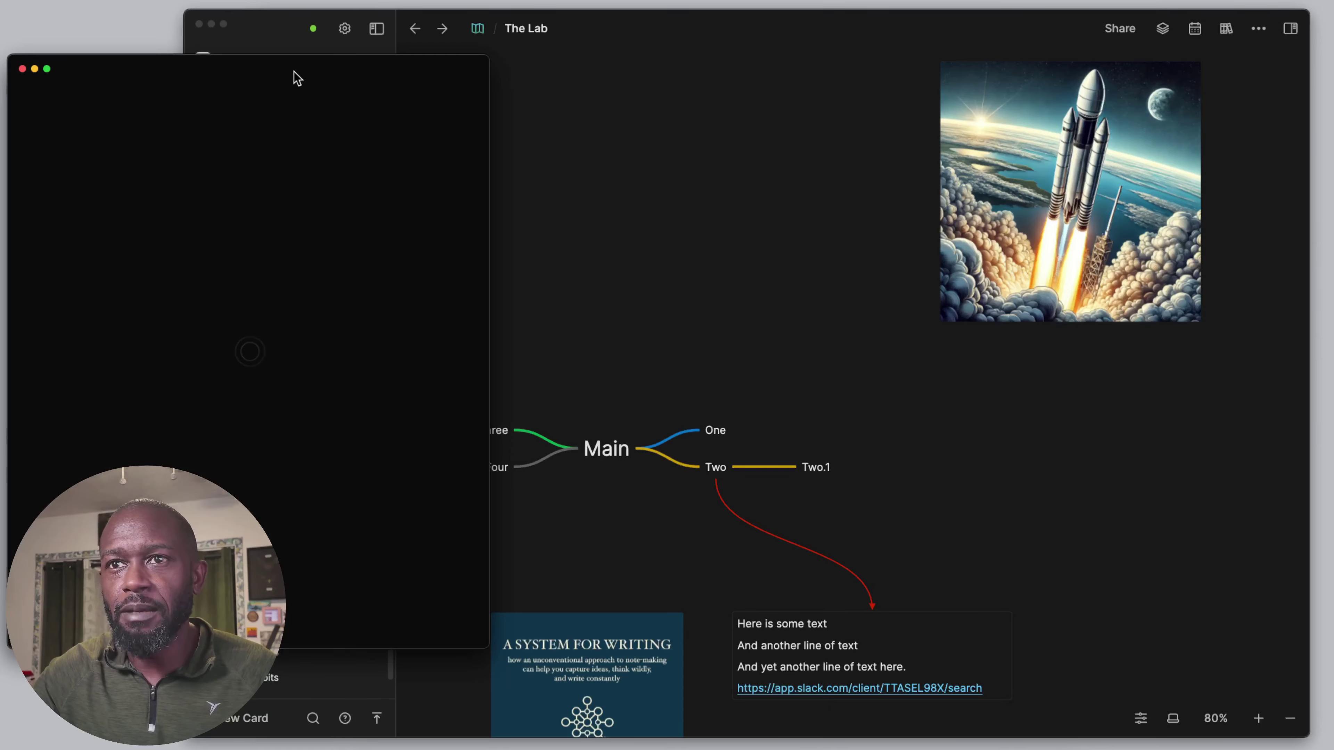
drag(309, 63, 388, 22)
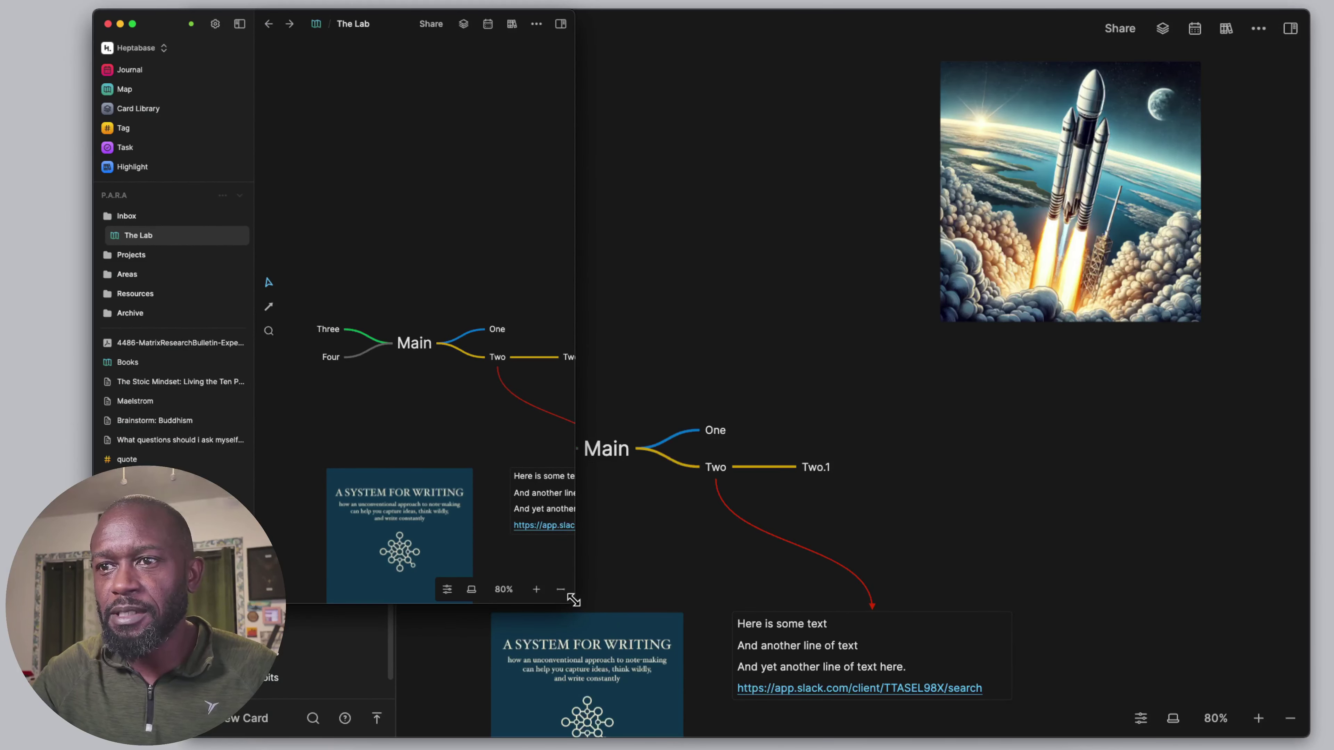
drag(574, 603, 671, 733)
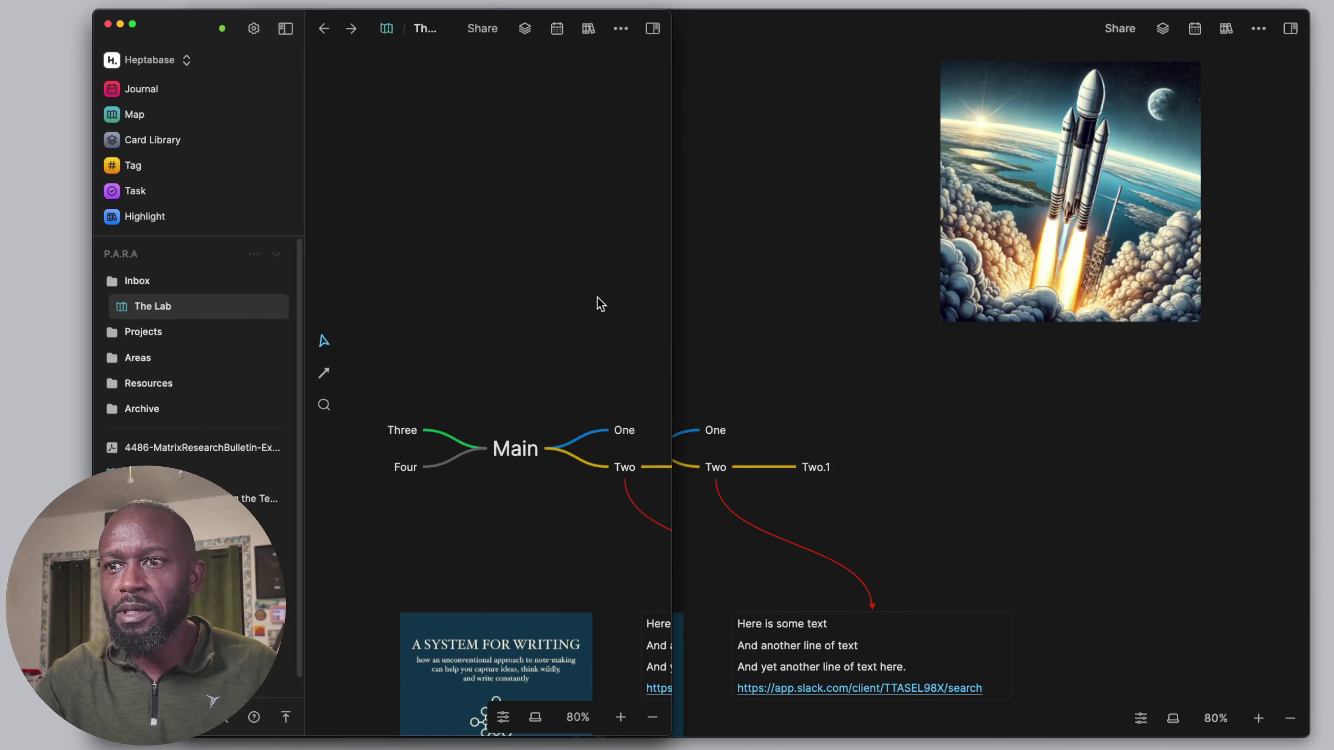
Step: Open a third Heptabase window and place it so that it overlaps the other two
right_click(673, 748)
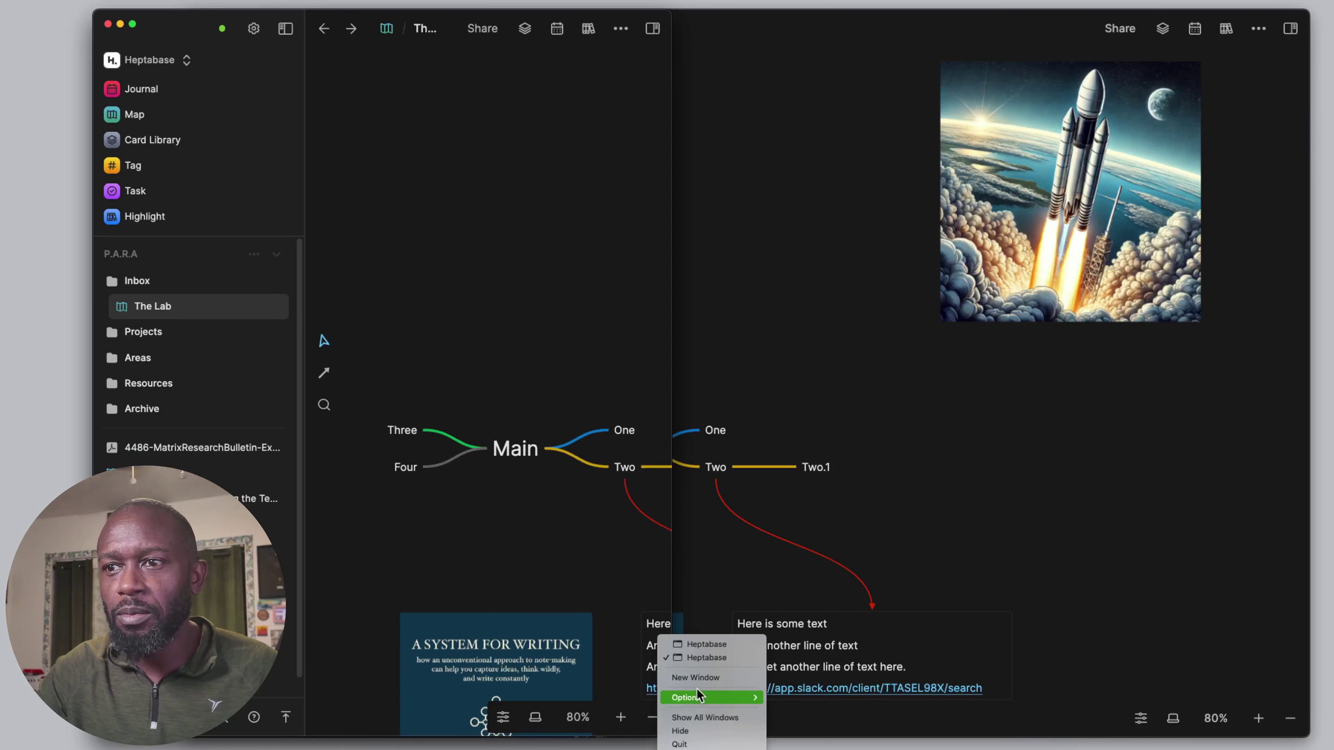
click(707, 679)
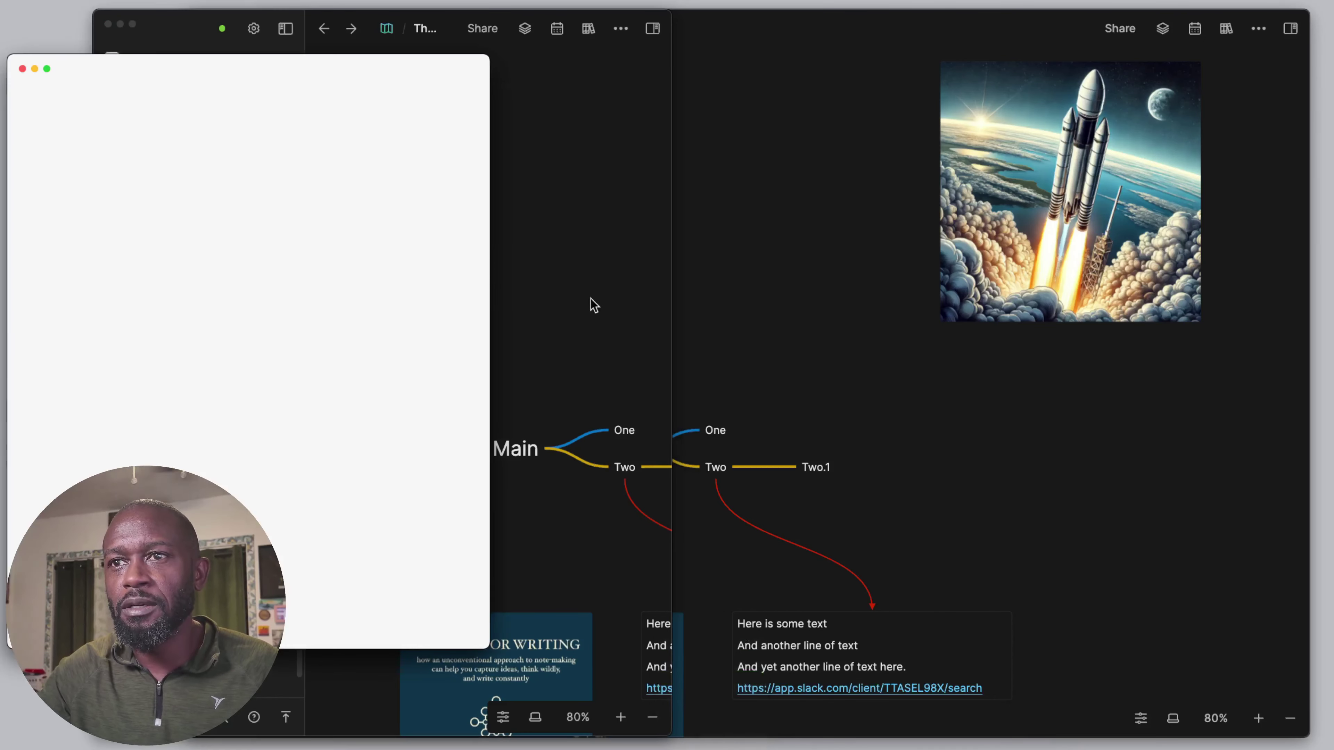
drag(371, 66, 666, 68)
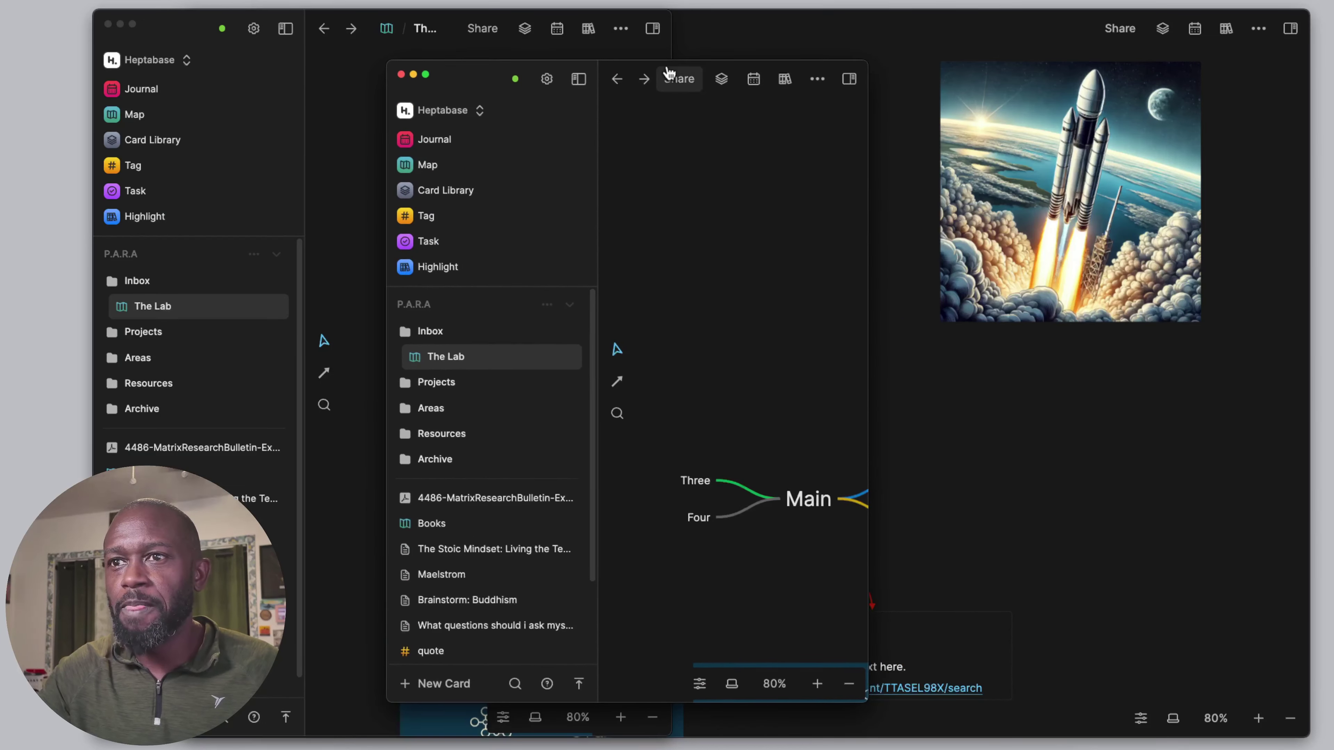
Step: Collapse the navigation sidebar in both additional windows and close the extra windows
click(580, 79)
click(288, 34)
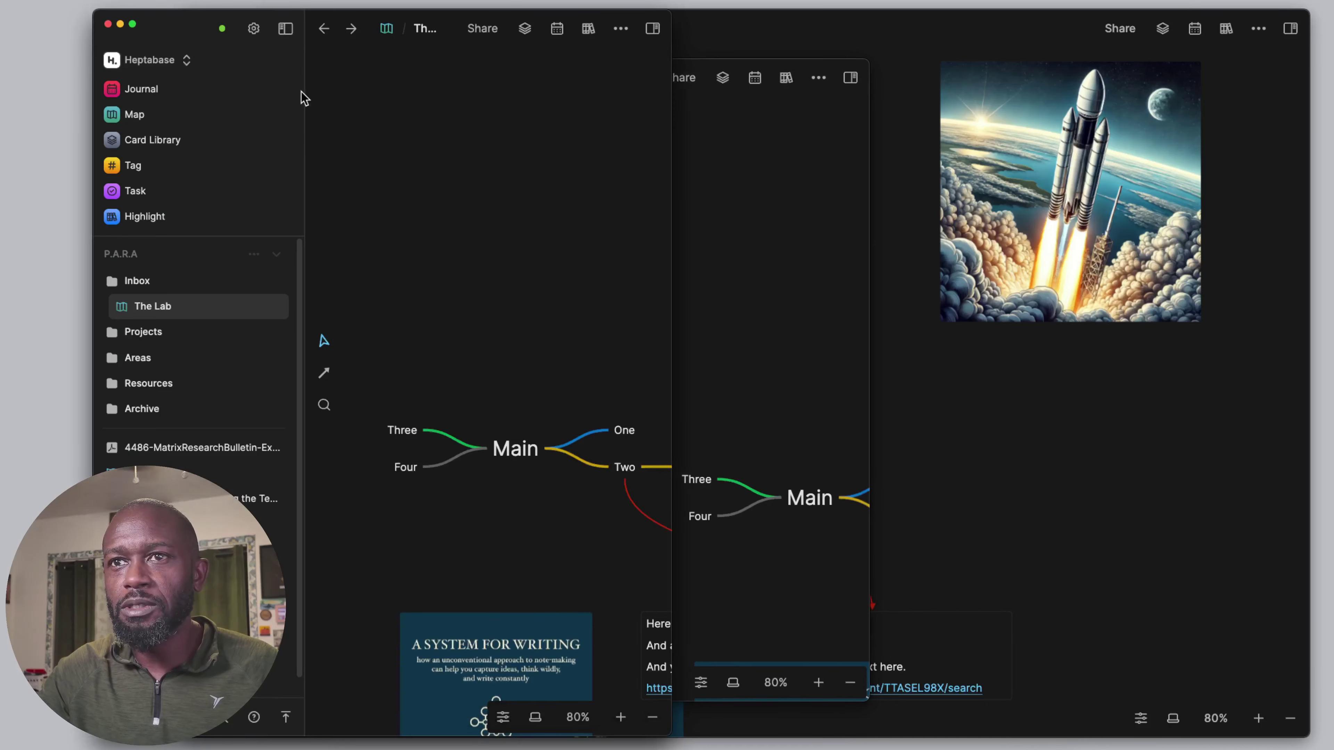
click(288, 32)
click(746, 191)
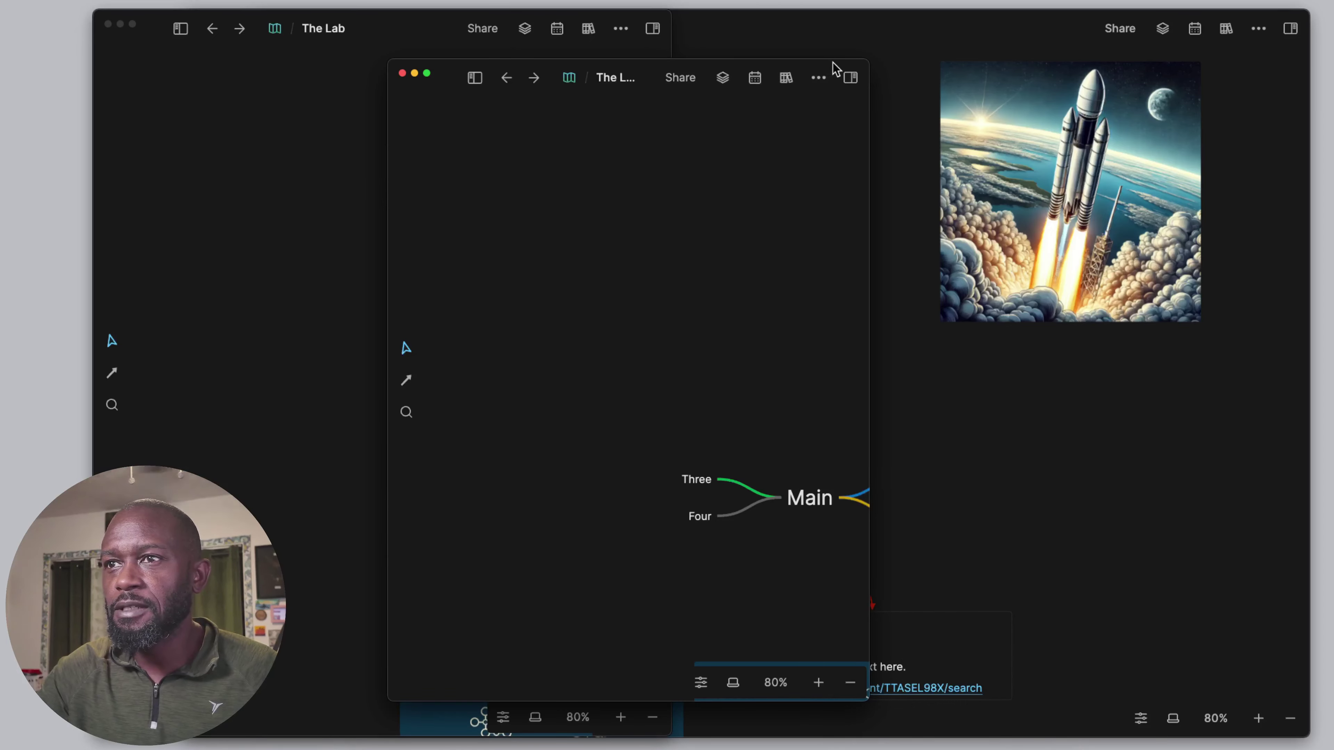
drag(835, 69, 811, 92)
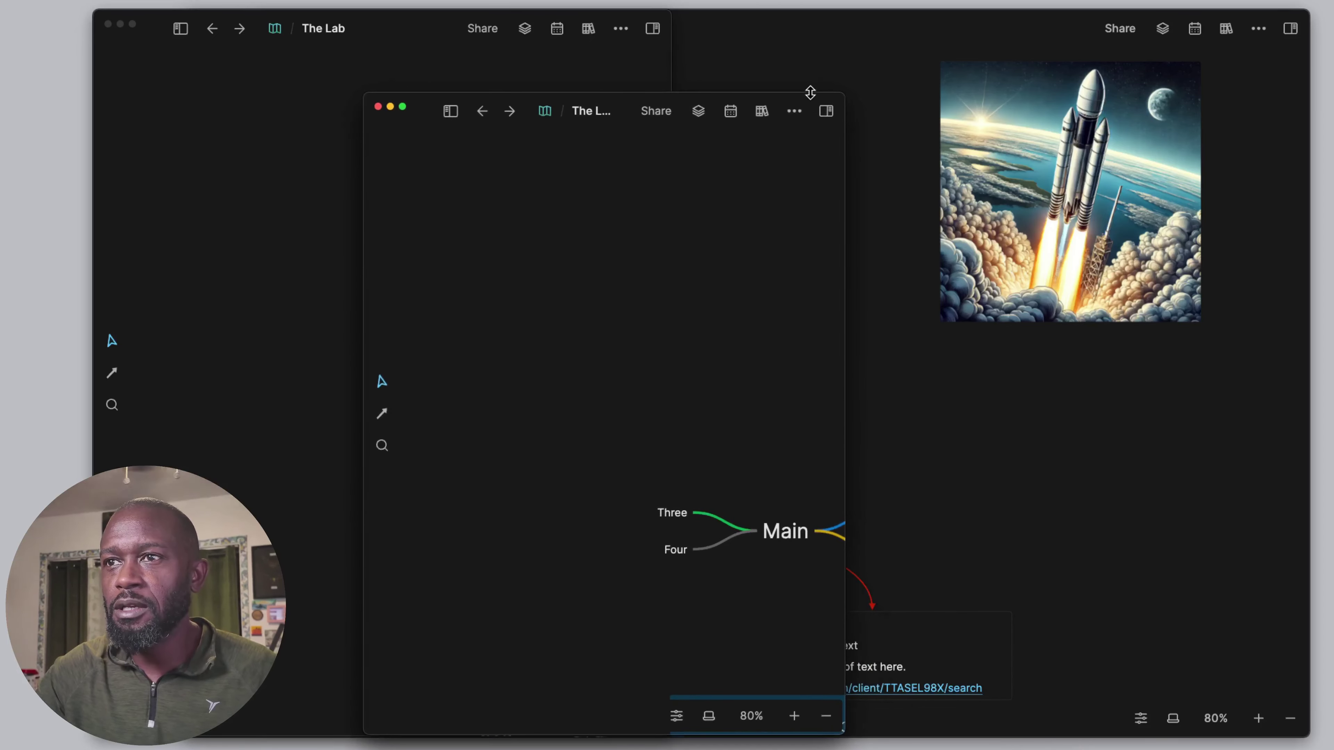
click(377, 107)
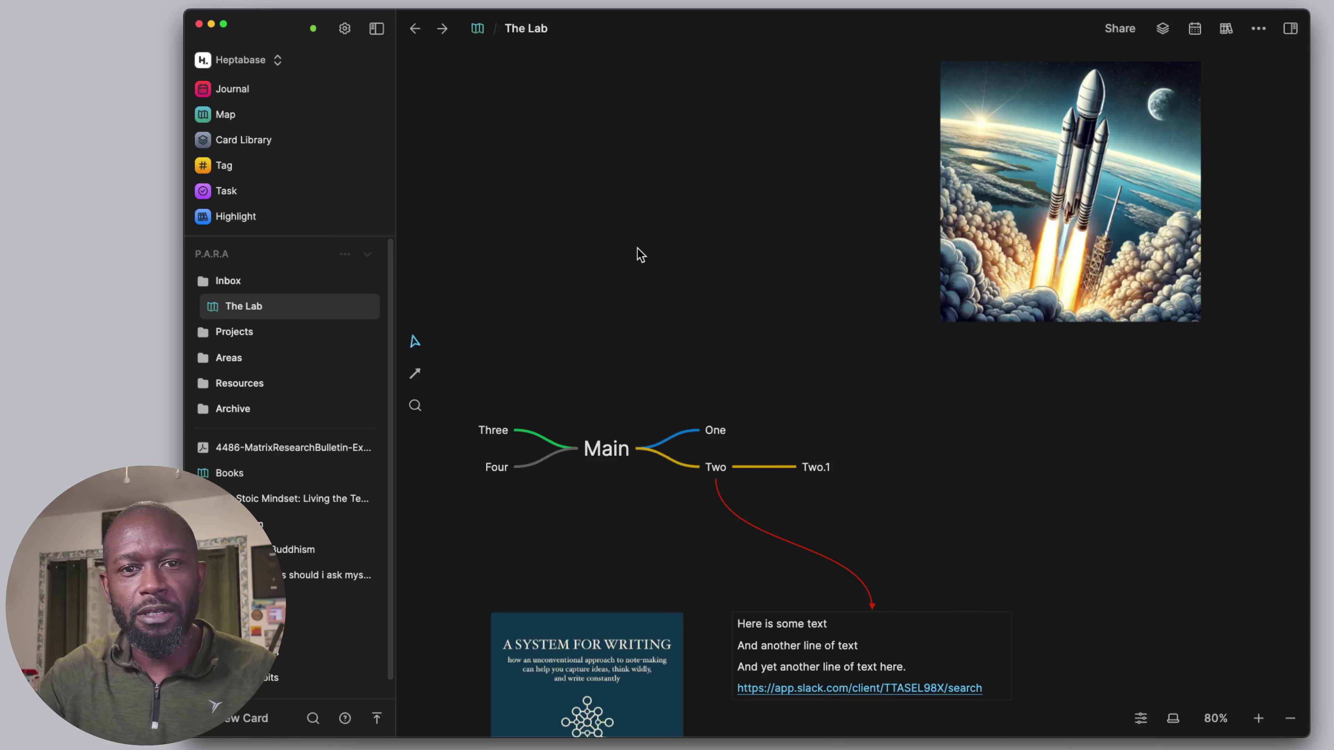
Step: Show the insight panel beside The Lab whiteboard and look over the mind map and the book cover image
click(1290, 28)
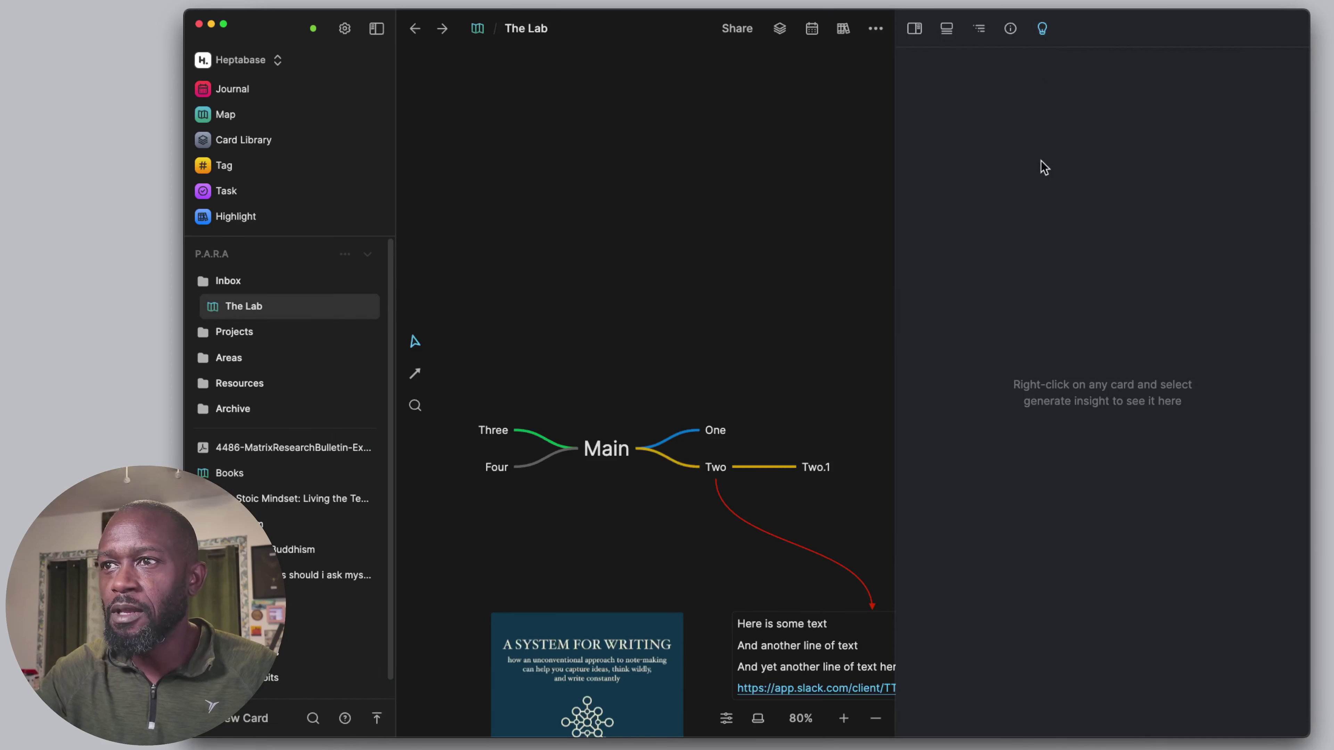
drag(895, 239, 1058, 212)
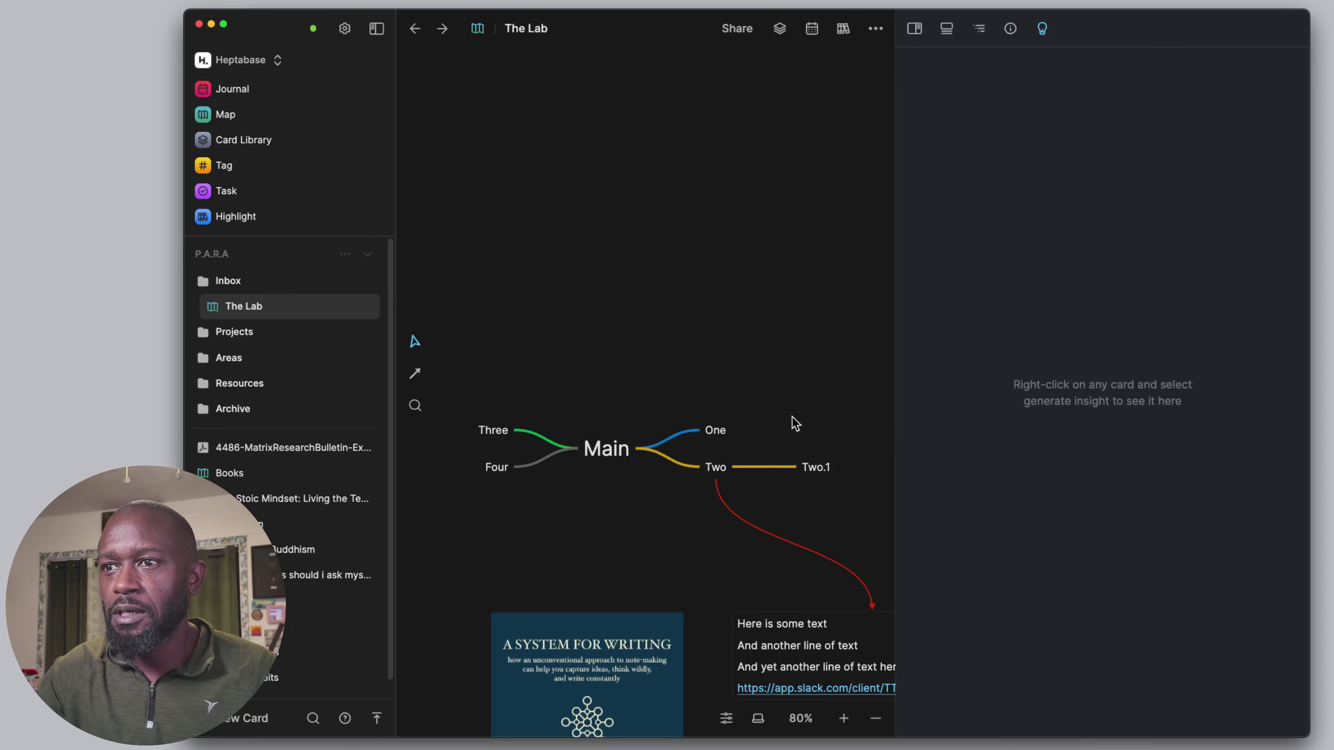
scroll(795, 423, down, 5)
scroll(756, 525, down, 3)
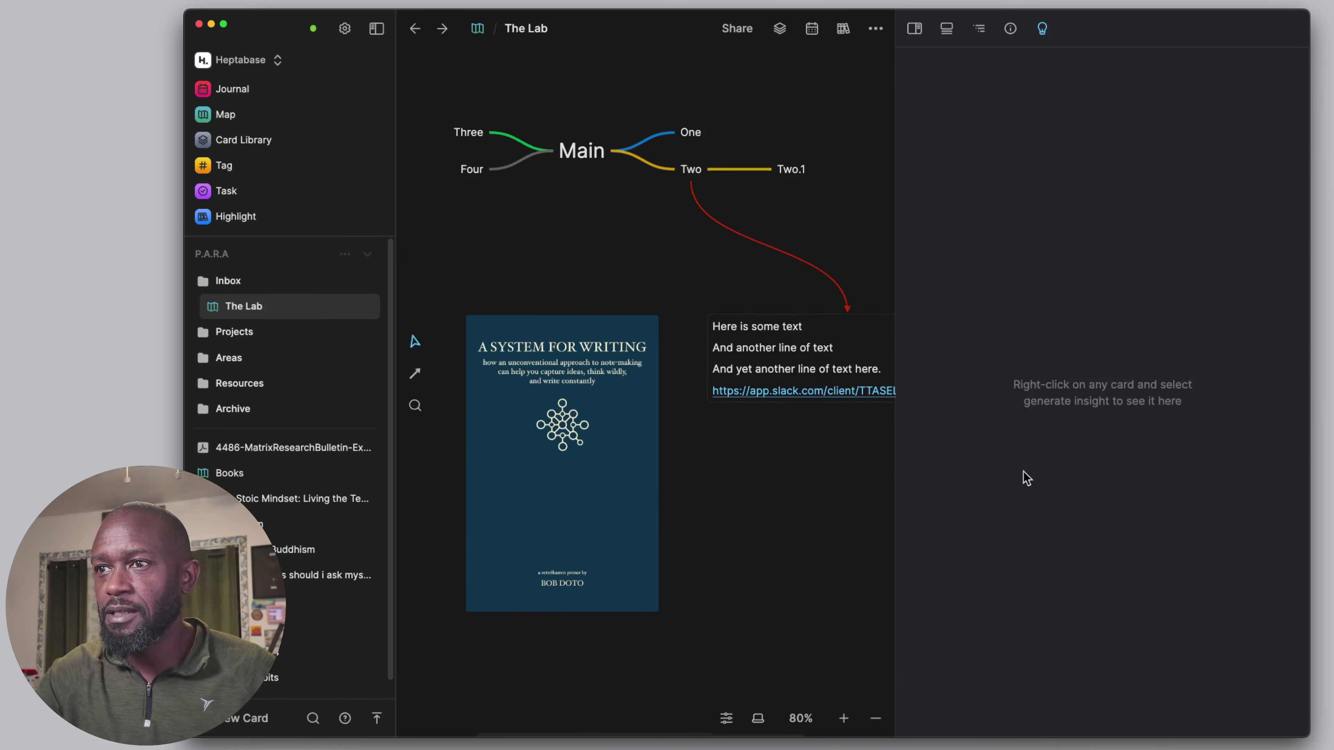
click(597, 404)
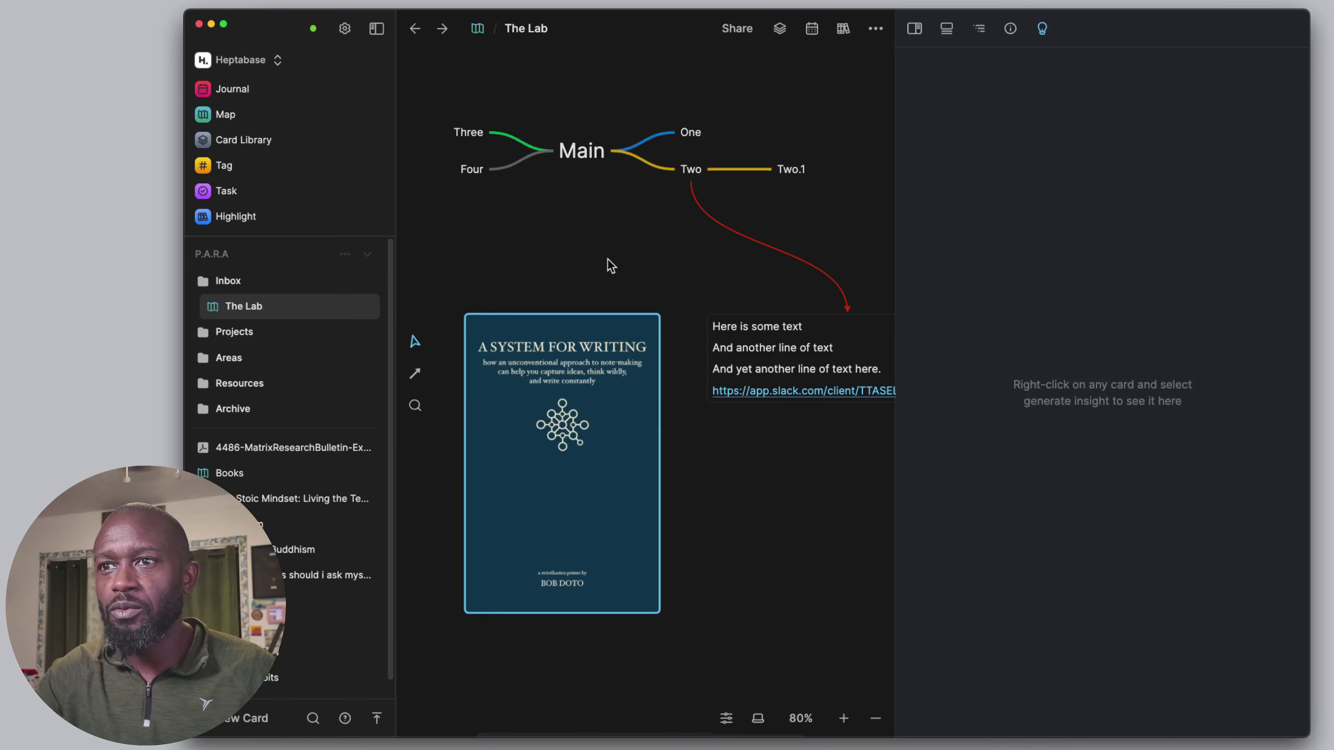
scroll(629, 280, up, 5)
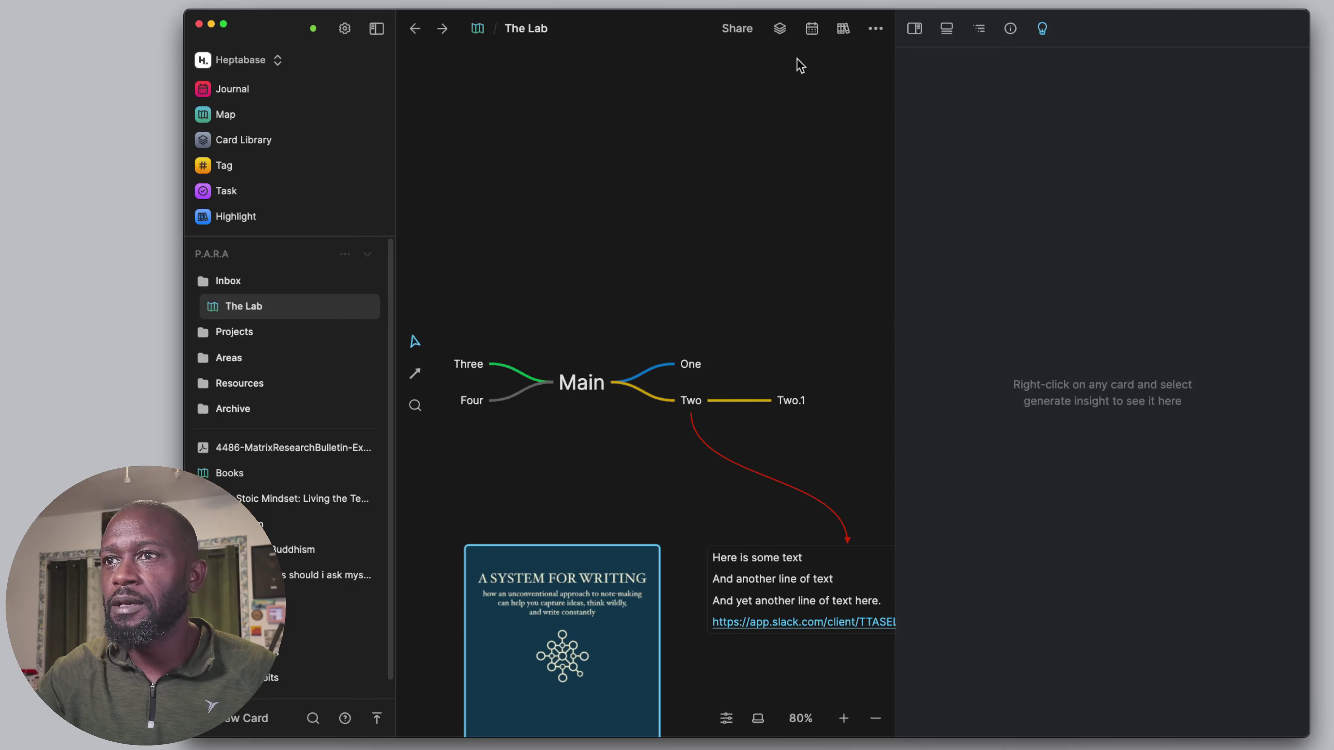
Step: Import the 4486-MatrixResearchBulletin PDF from the card library onto The Lab, place it above the book cover and view its available actions
click(780, 28)
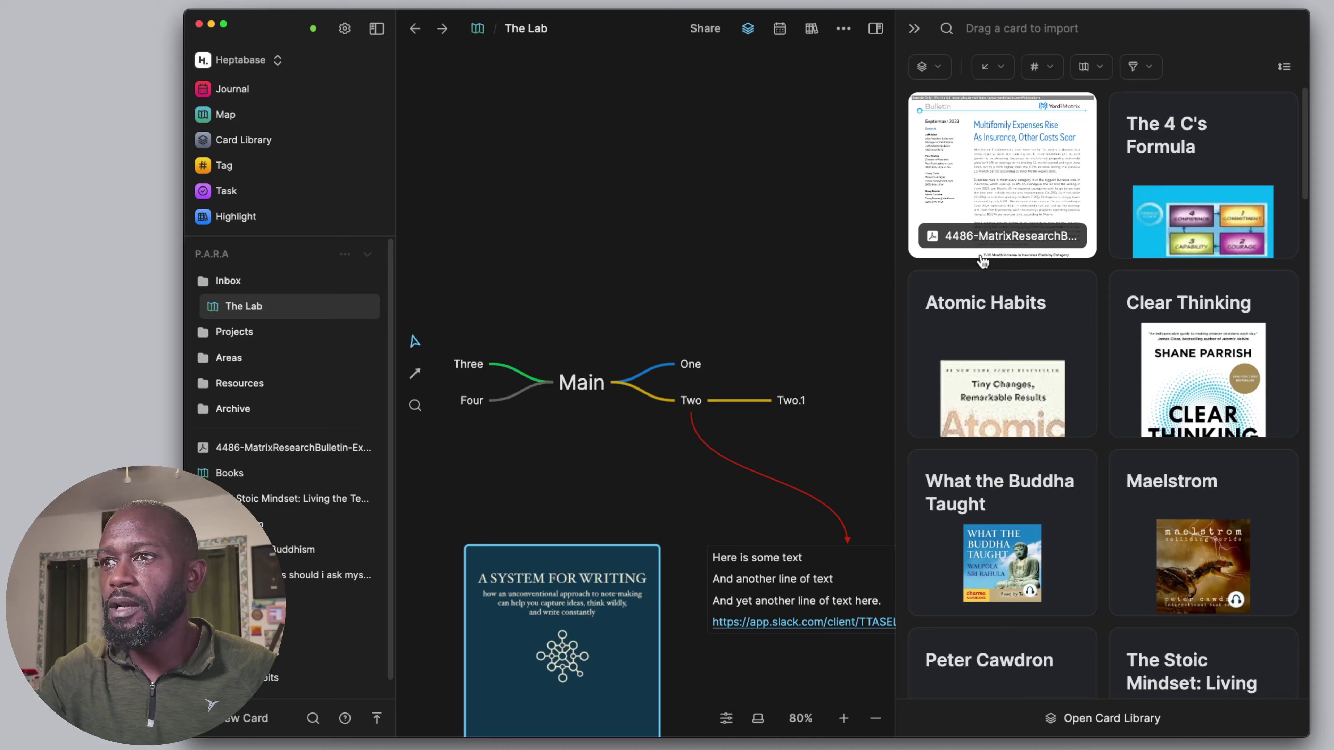
drag(1006, 171, 554, 174)
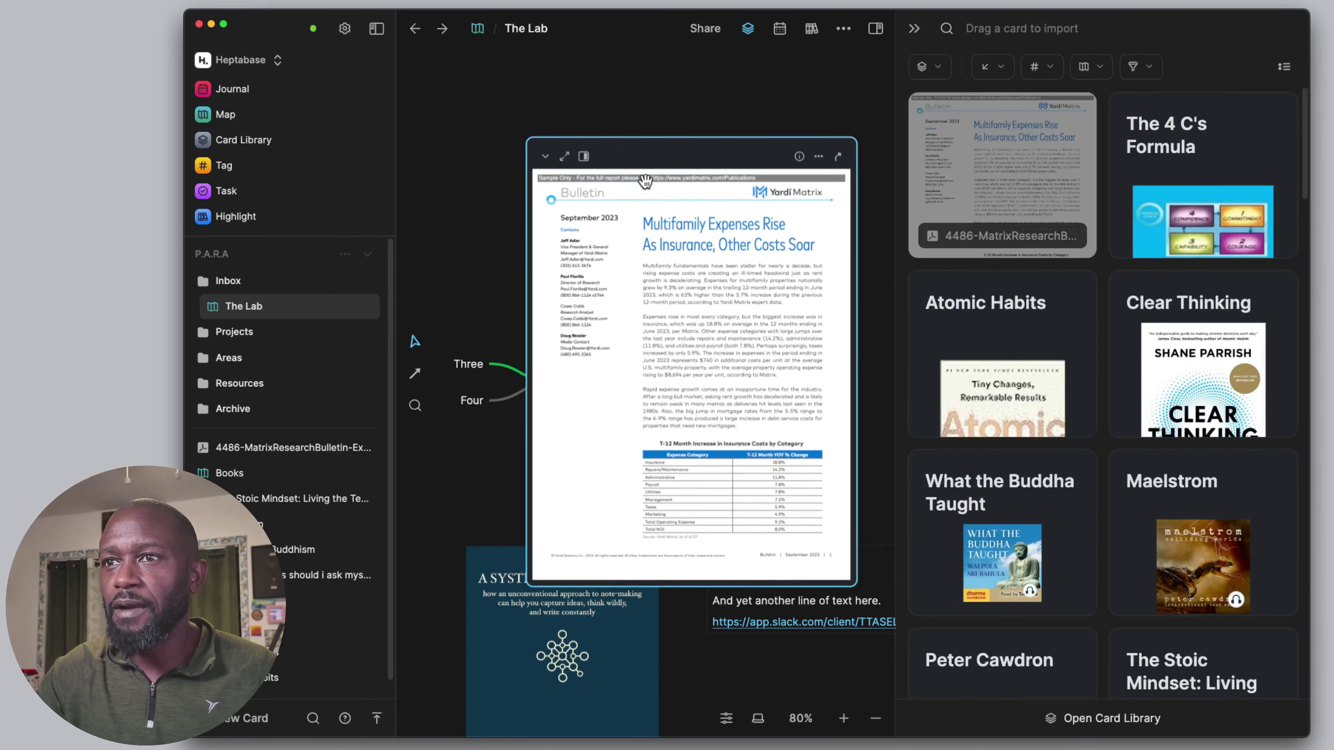
drag(664, 149, 633, 105)
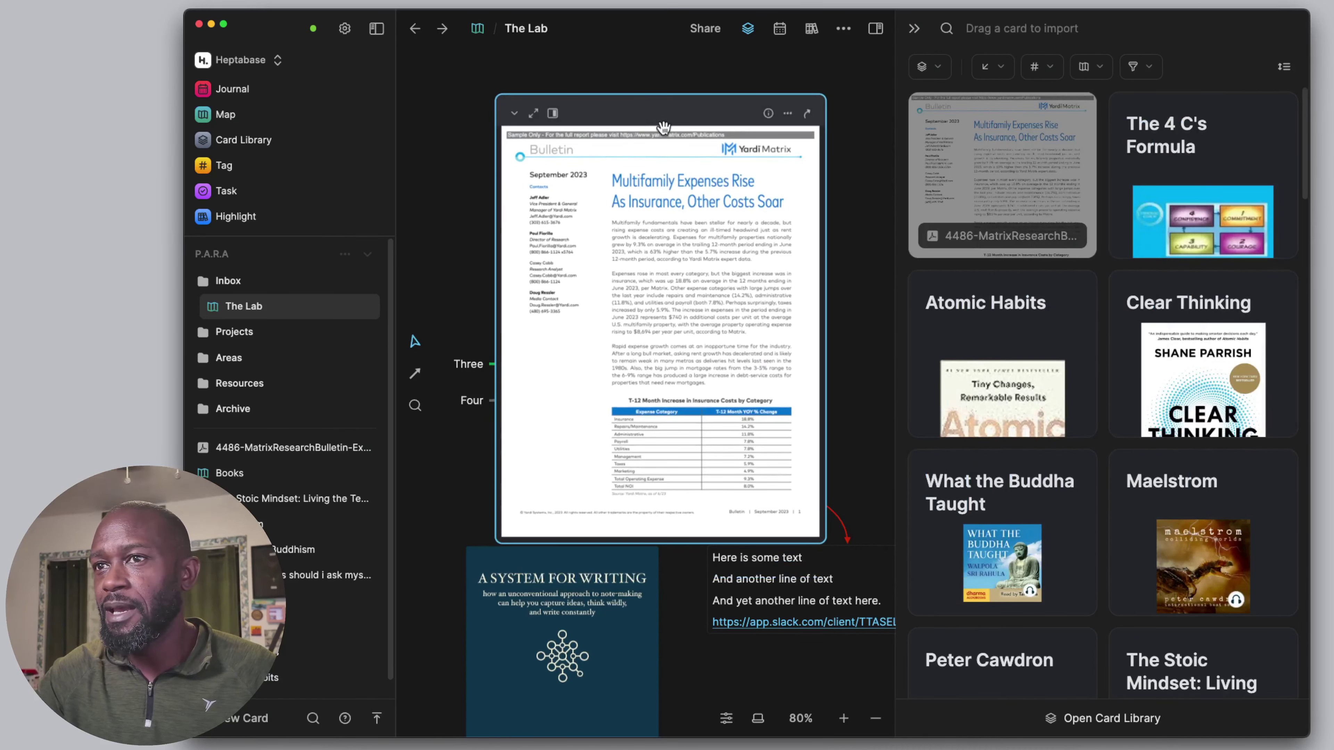
right_click(724, 110)
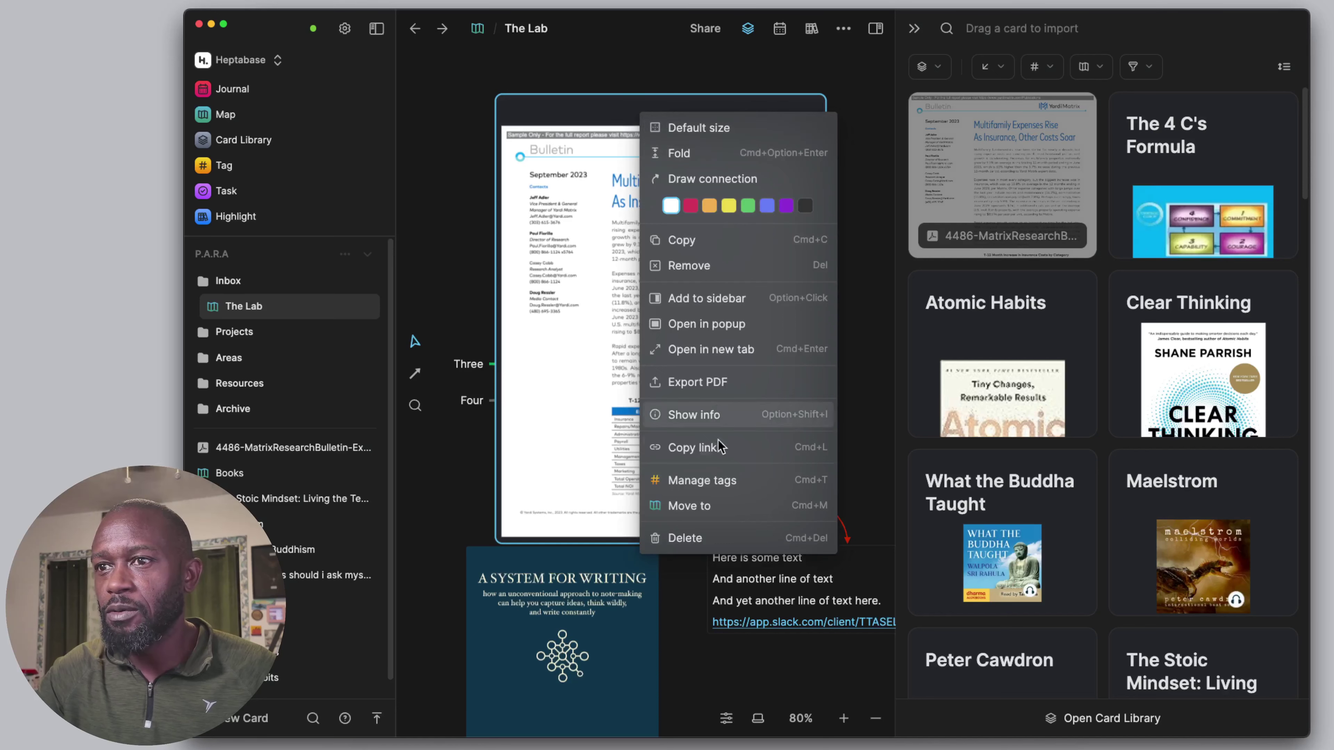
click(619, 112)
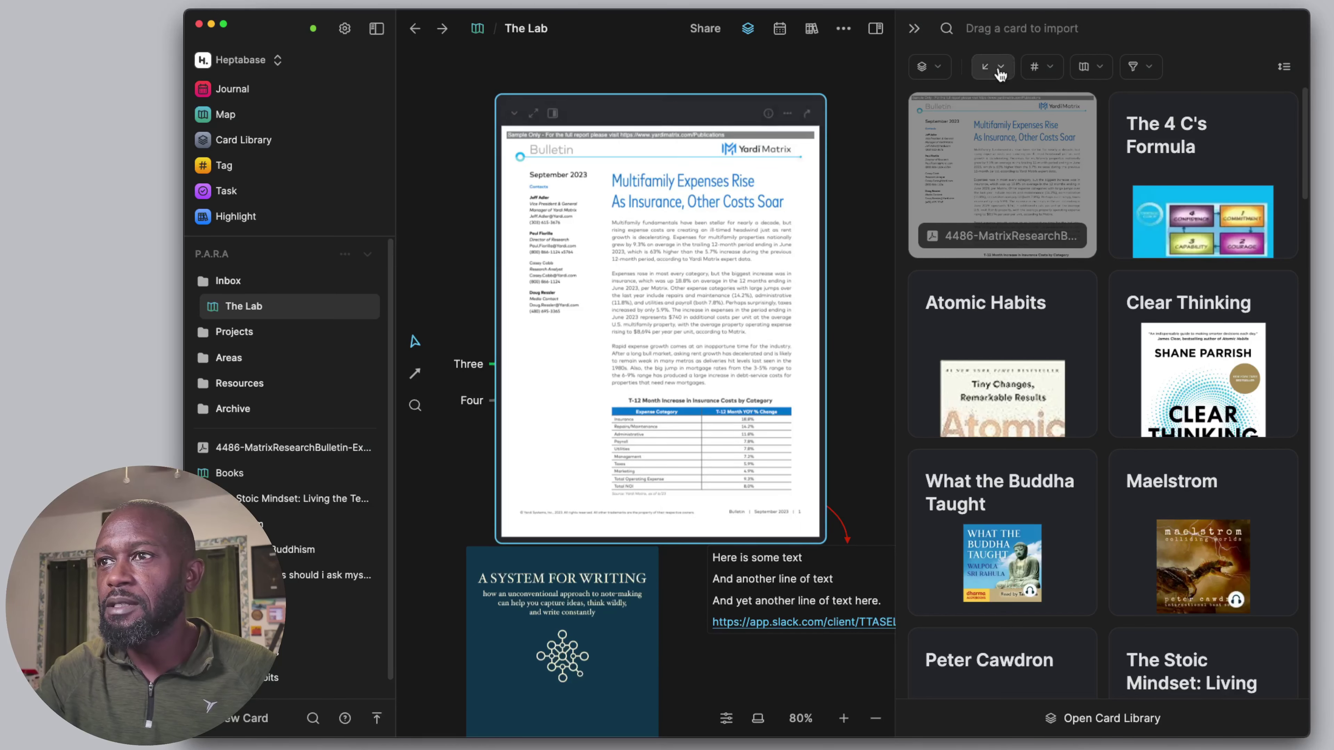
Step: Hide and reopen the card library beside The Lab, and switch the side panel to insights
click(914, 29)
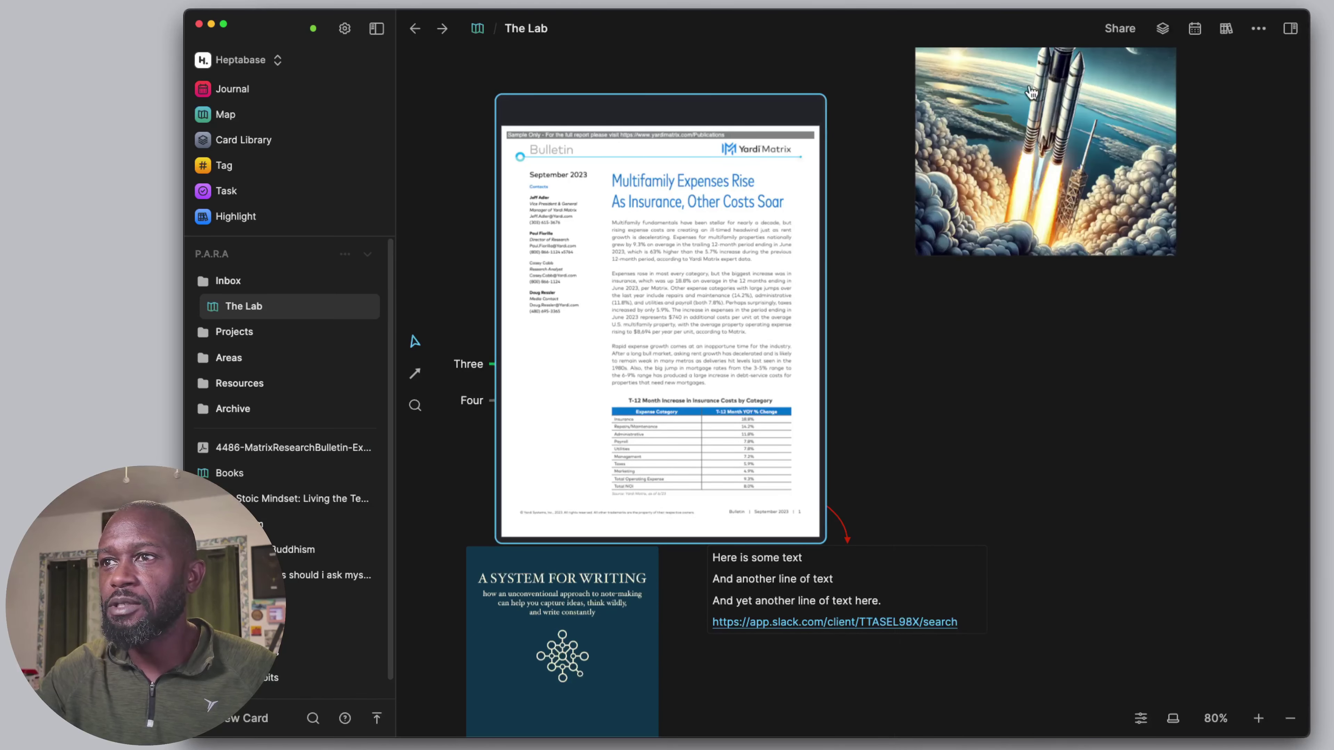
click(1162, 29)
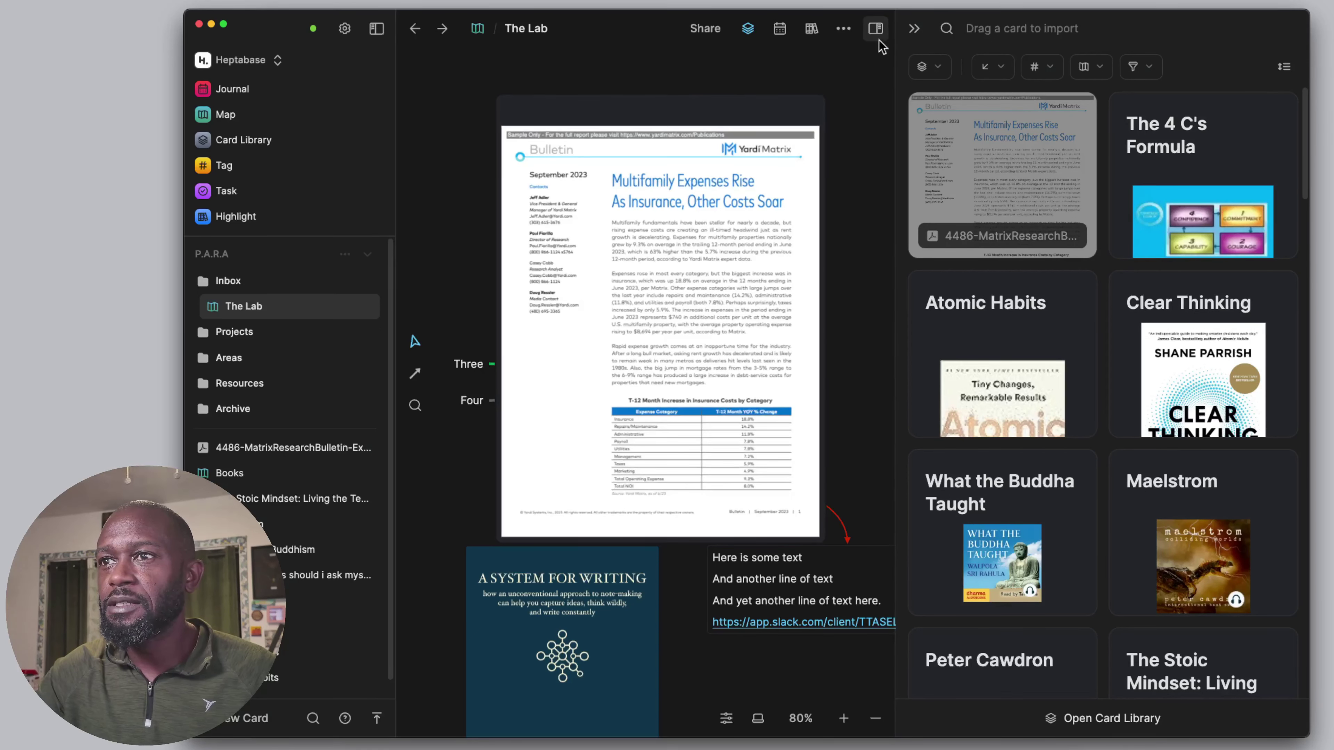
click(875, 28)
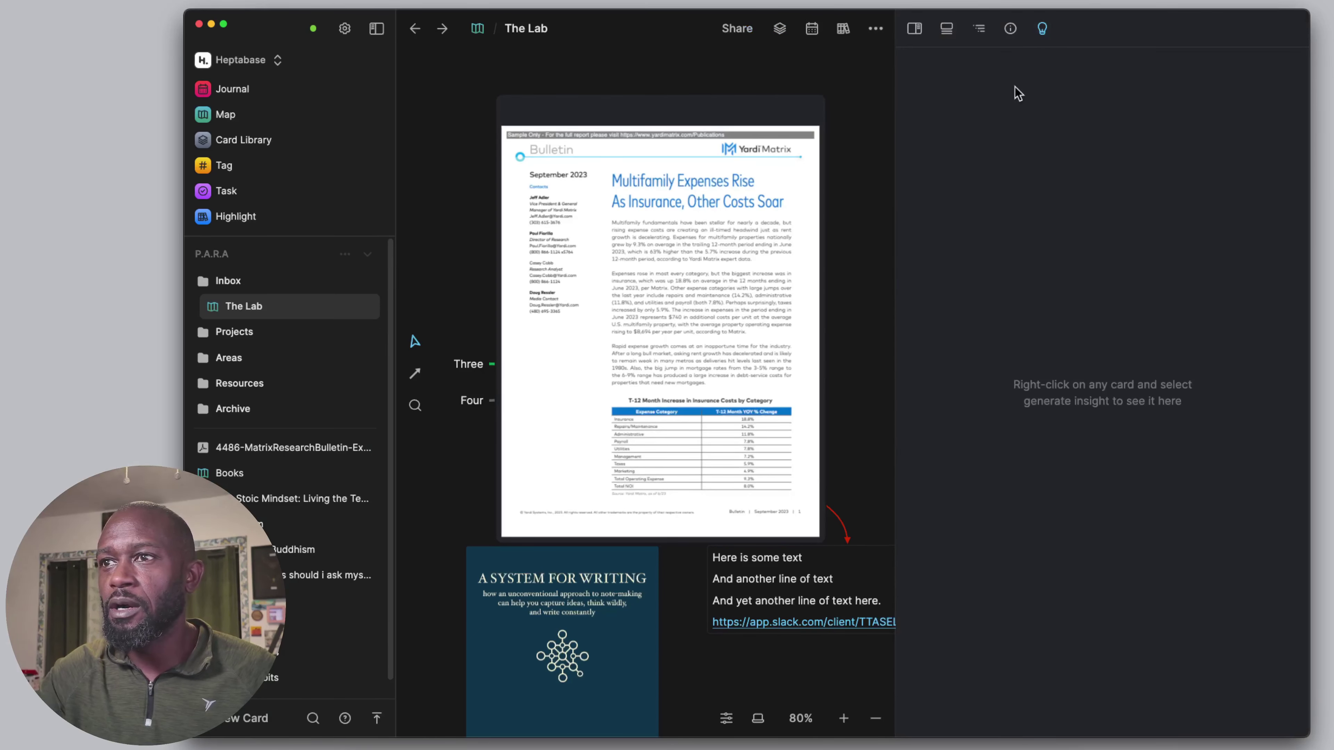
Step: Move the 4486-MatrixResearchBulletin PDF card slightly up, view its available actions and remove it from The Lab
click(753, 109)
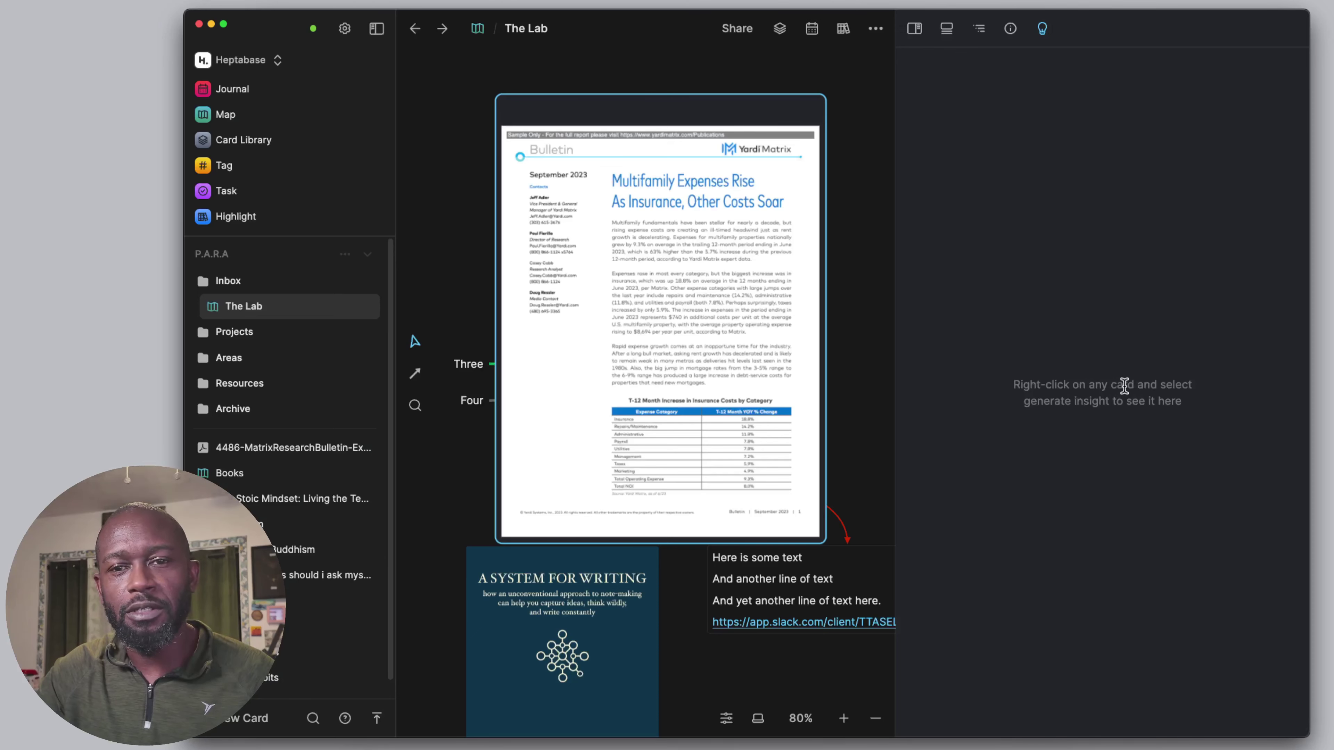
mouse_move(691, 131)
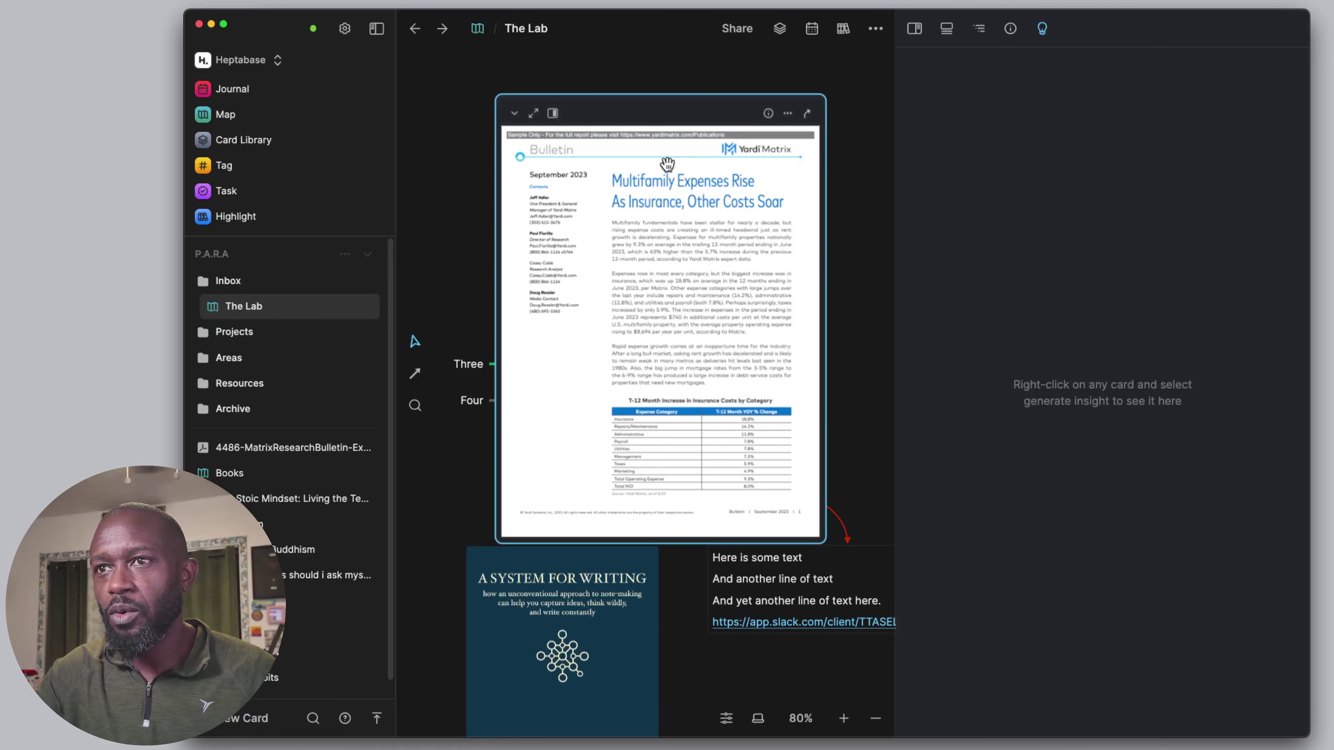
drag(670, 113, 664, 93)
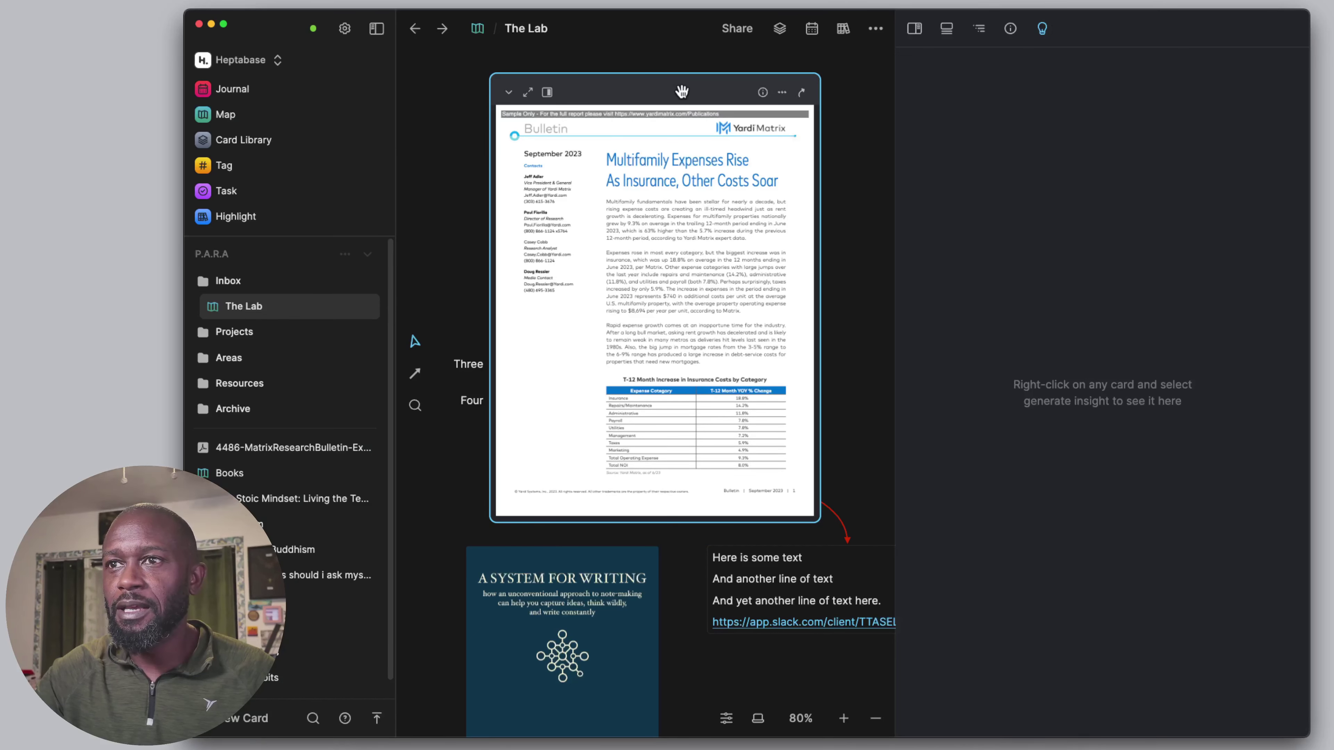
right_click(641, 94)
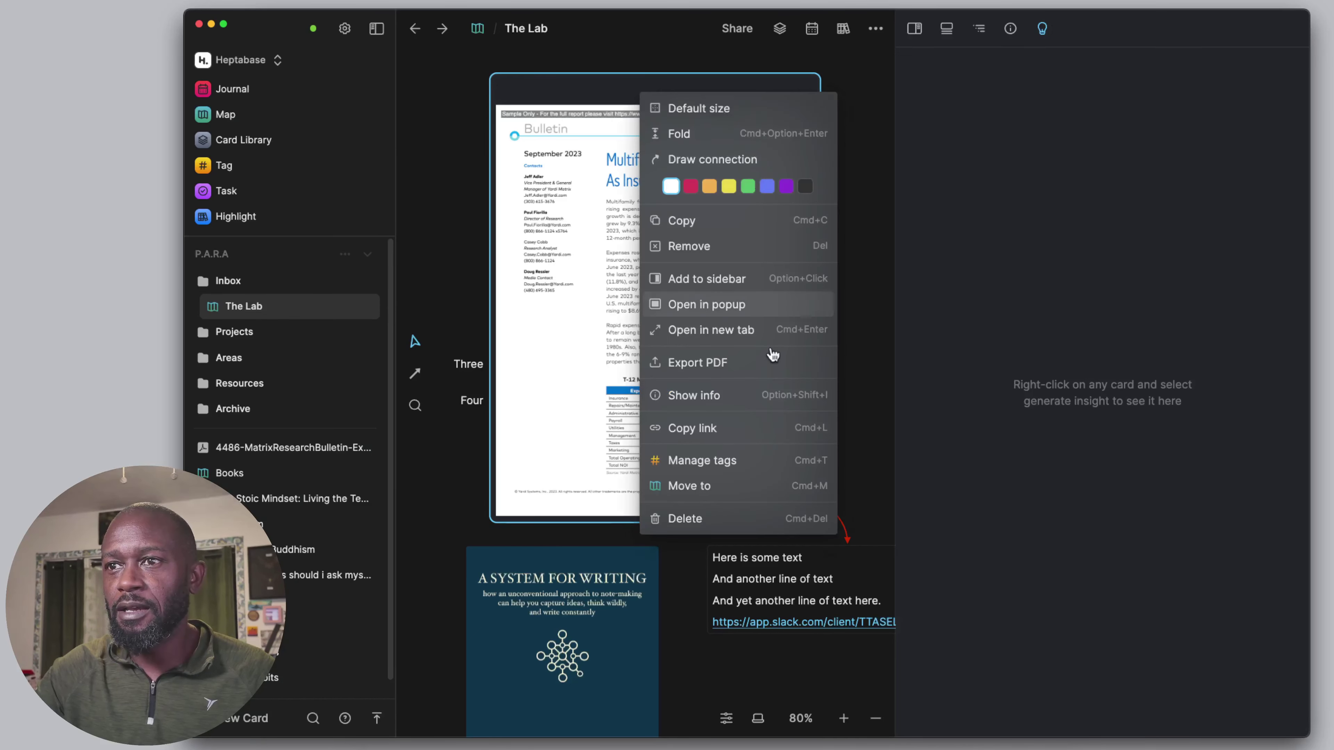
click(701, 249)
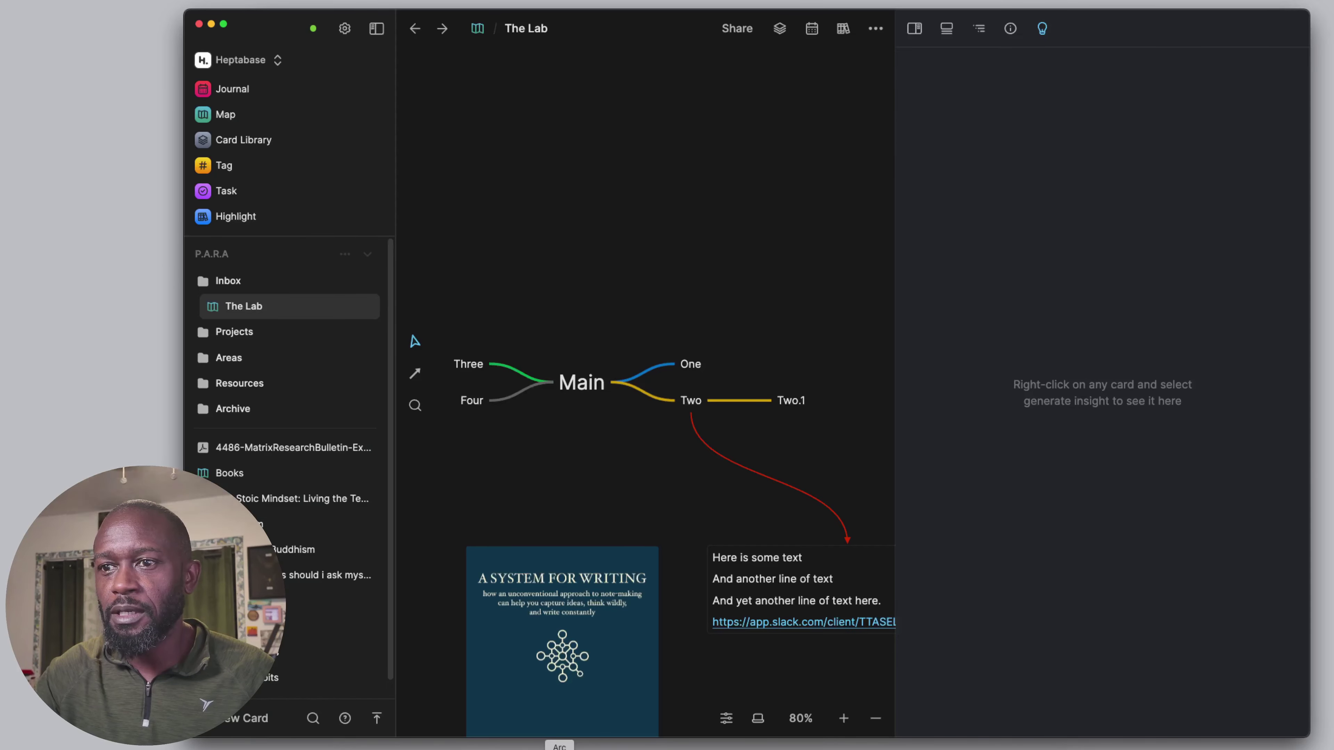
Step: Switch to Arc, save the Smithsonian article "Dark Energy: The Biggest Mystery in the Universe" with the Heptabase web clipper extension, and return to Heptabase
click(560, 748)
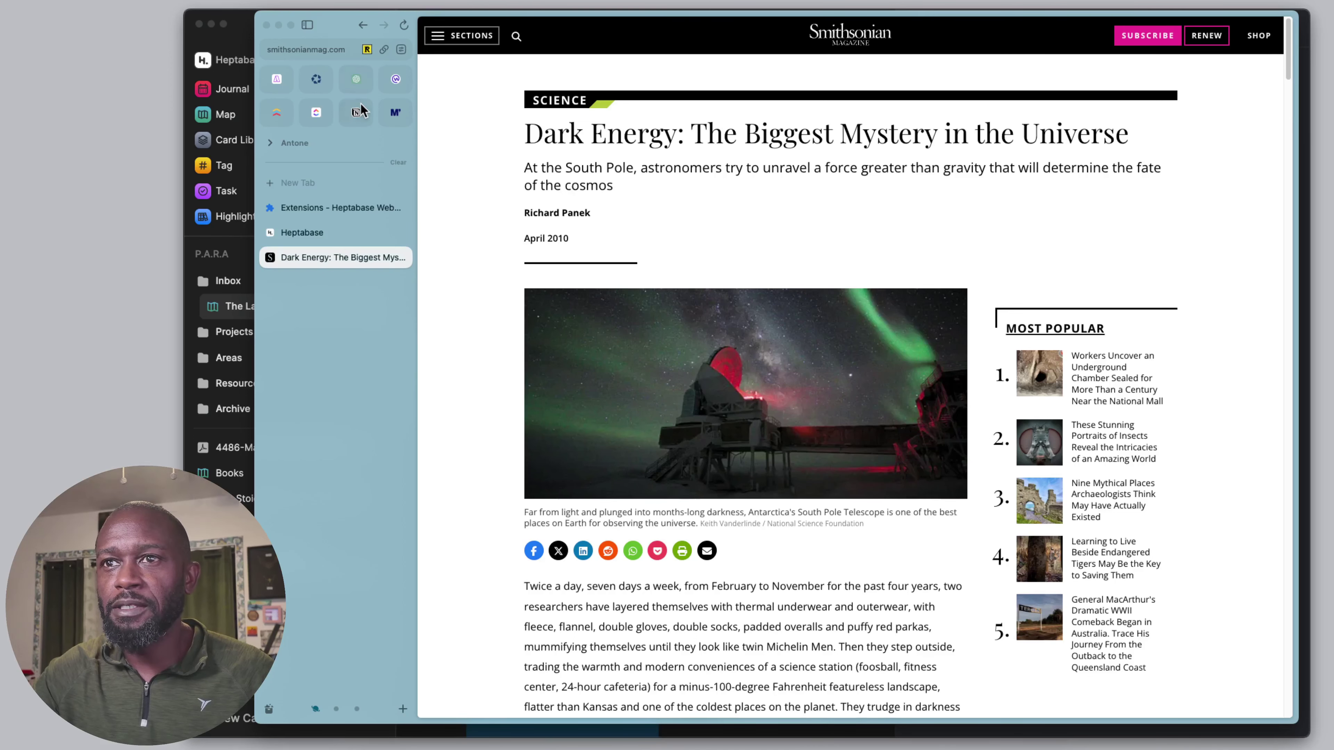
click(401, 49)
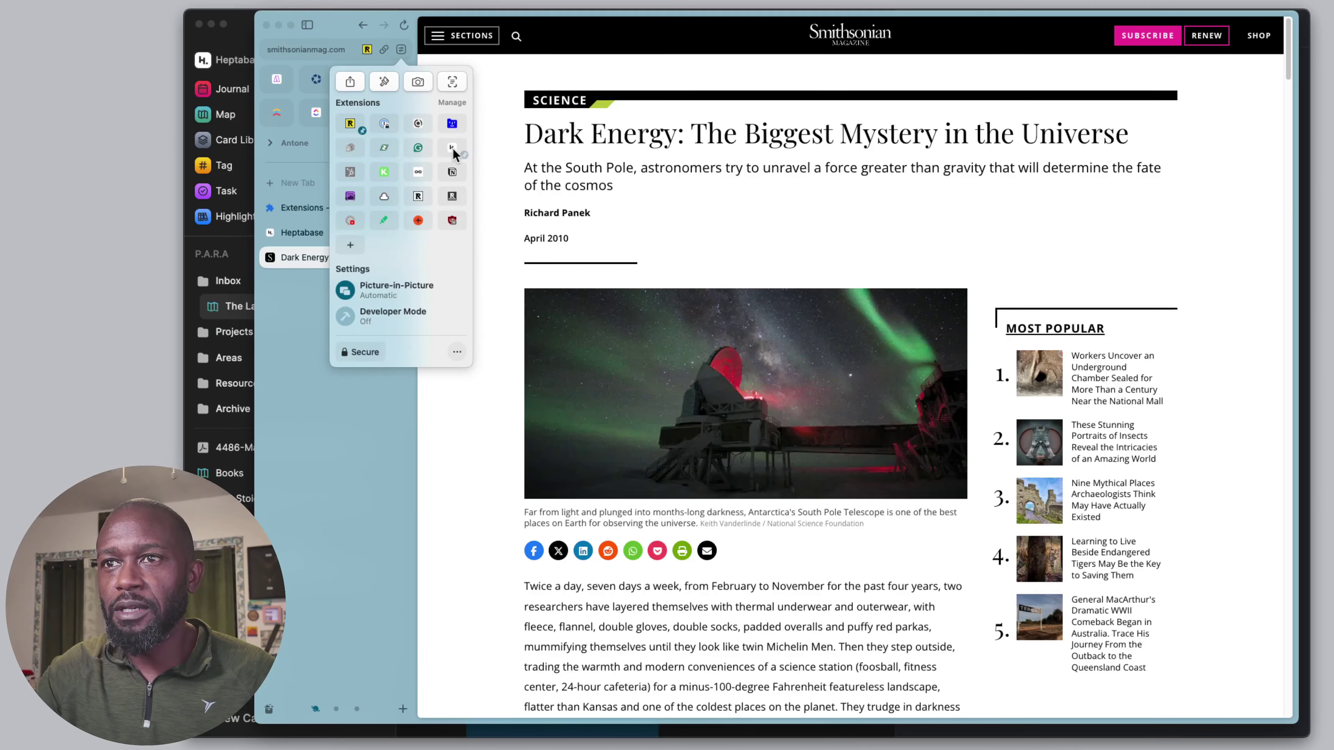
click(450, 220)
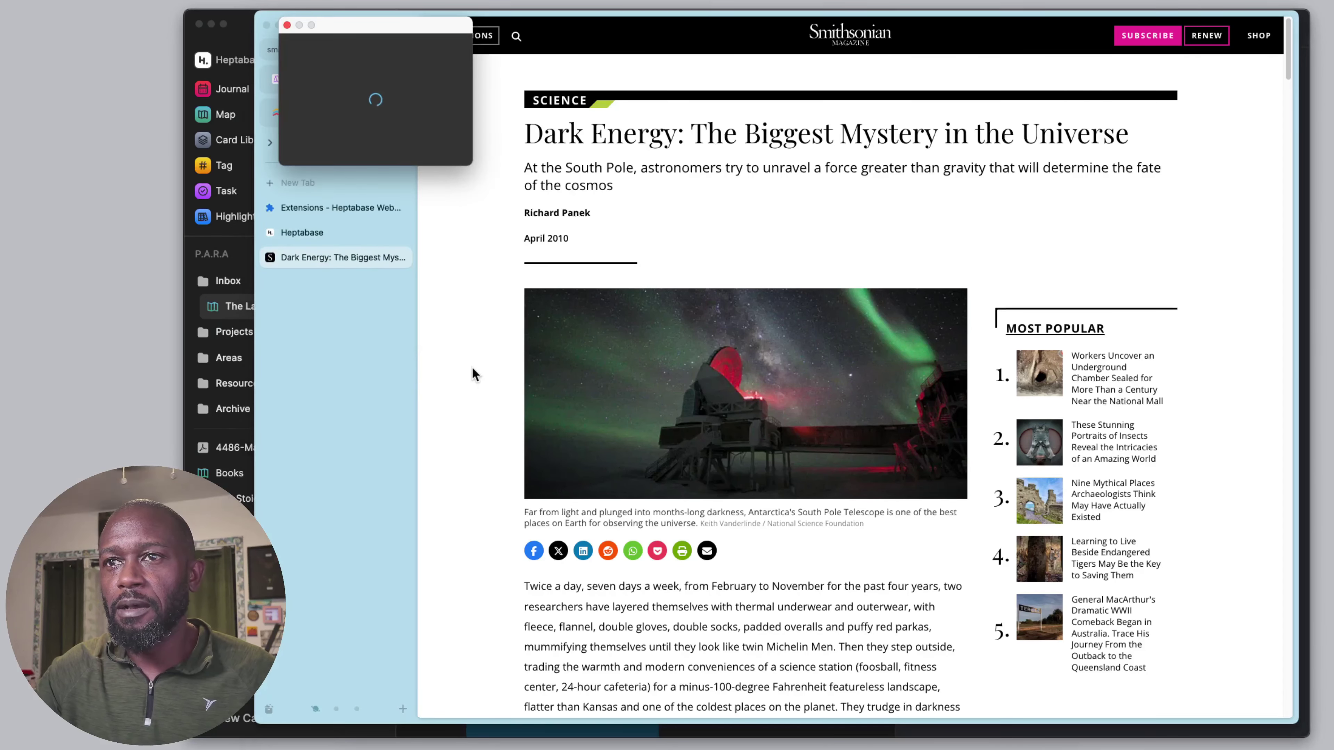
click(251, 34)
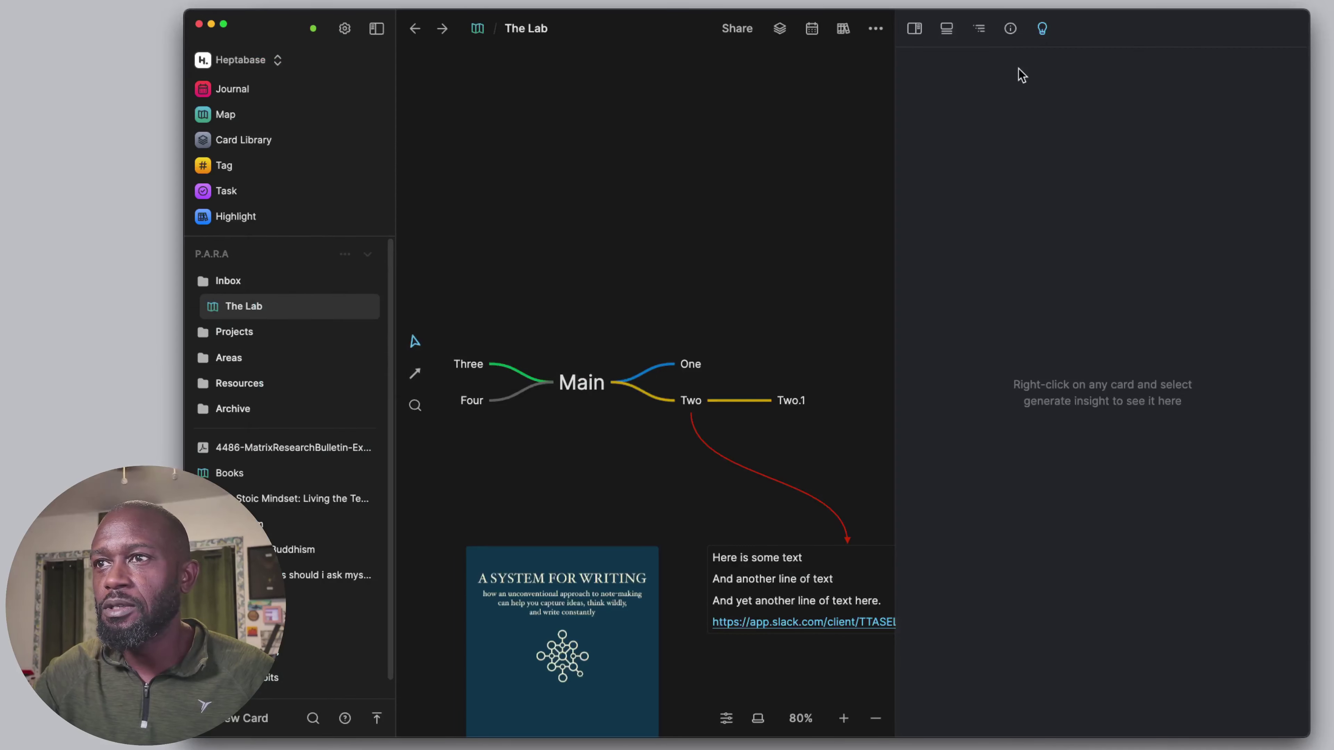
Step: Import the "Dark Energy: The Biggest Mystery in the Universe" card from the card library and place it near the top of The Lab
click(780, 29)
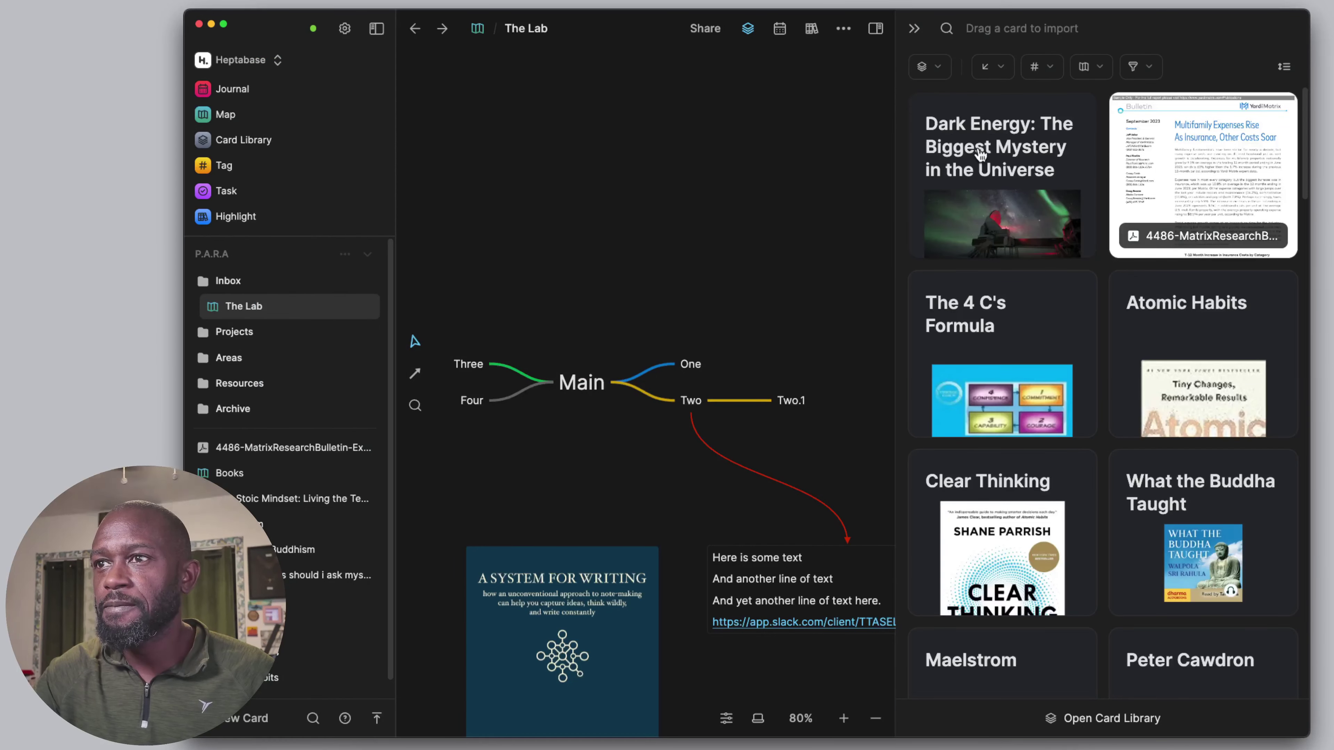
drag(1022, 125, 540, 134)
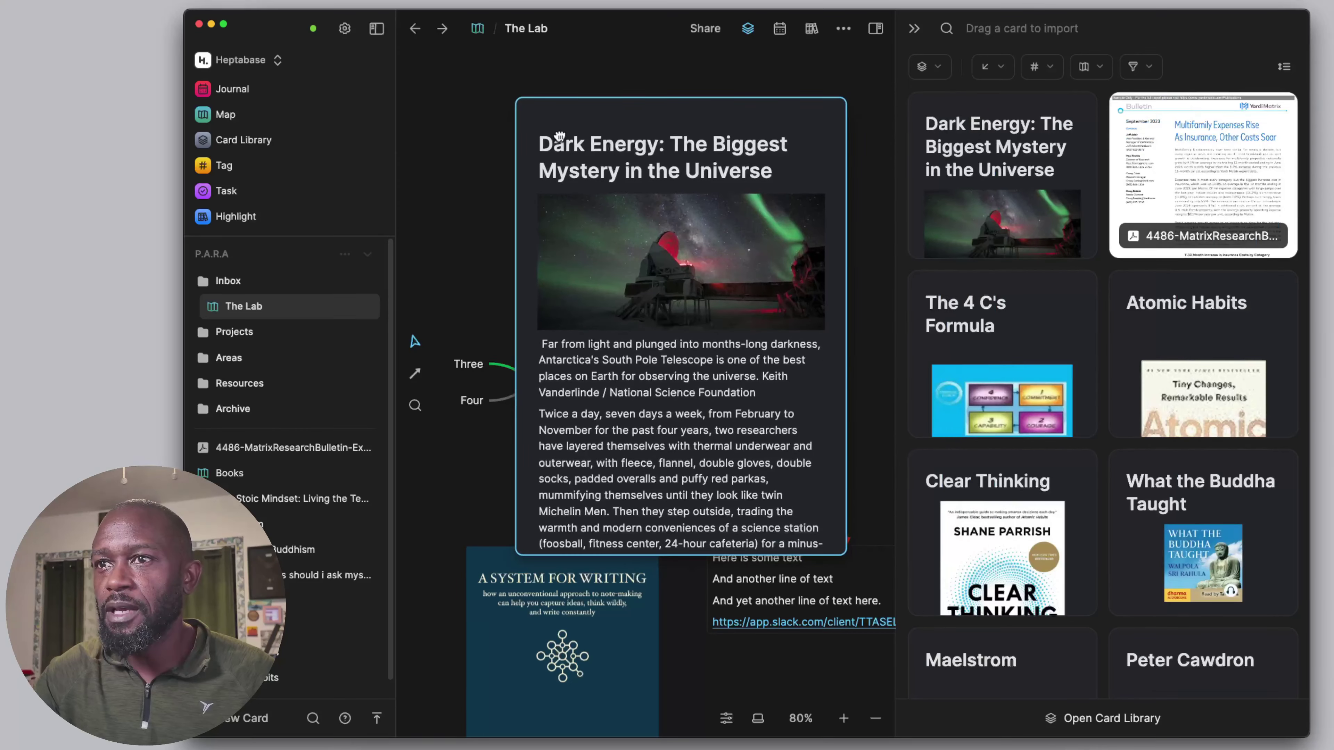
click(914, 29)
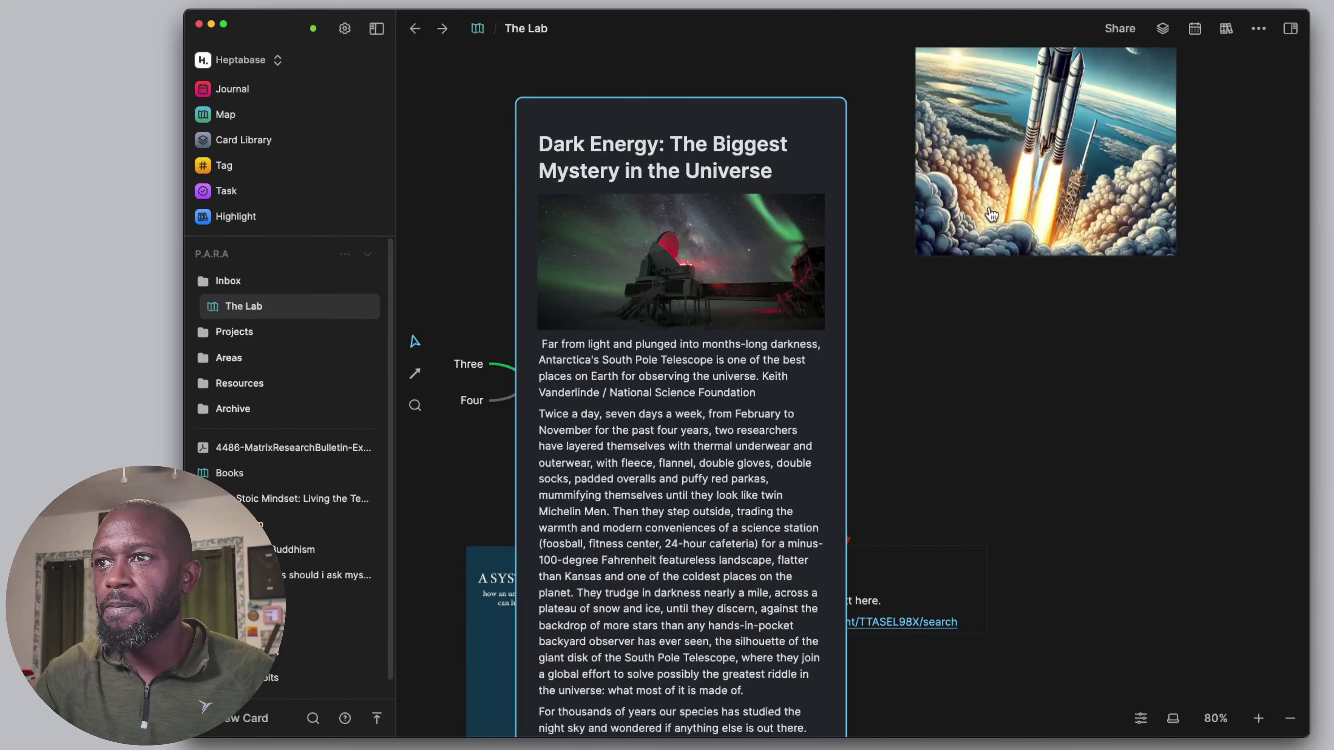
drag(694, 125, 687, 94)
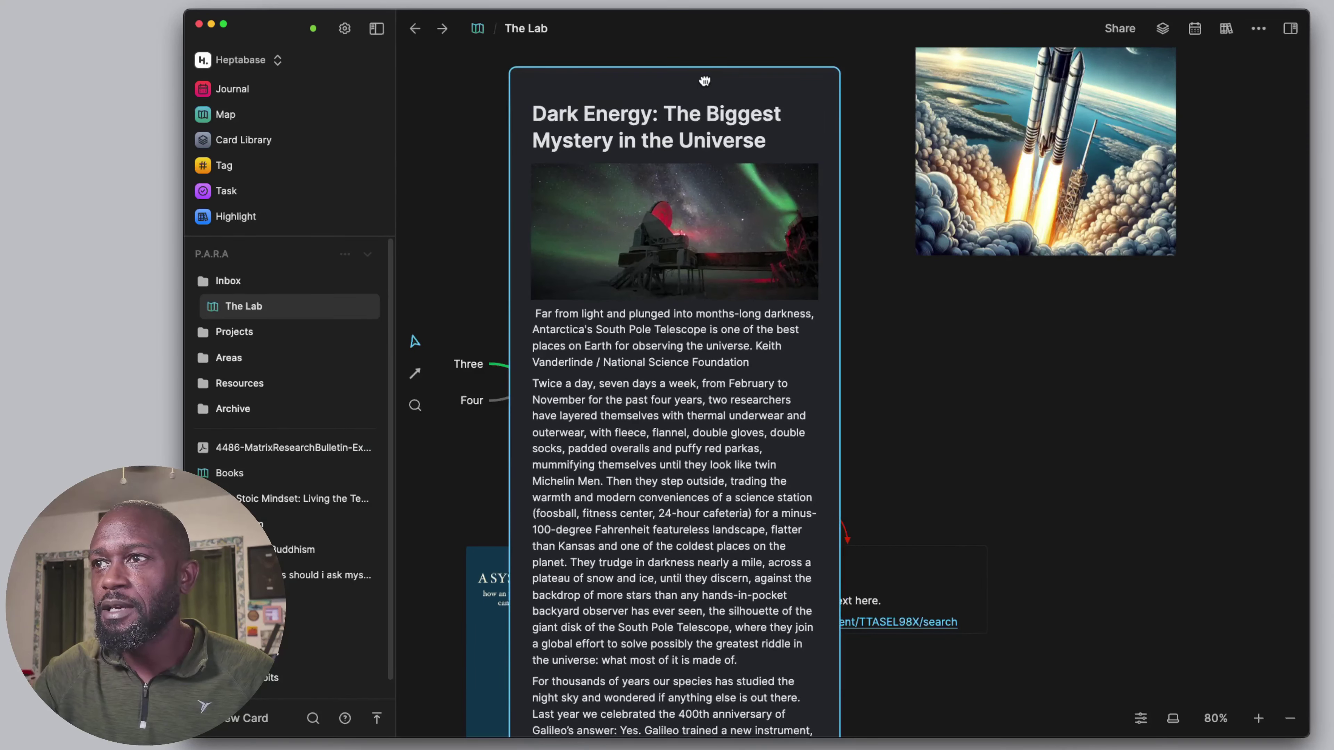
Step: Generate insights for the Dark Energy card with content type Article and language English, and look through the list
click(1291, 29)
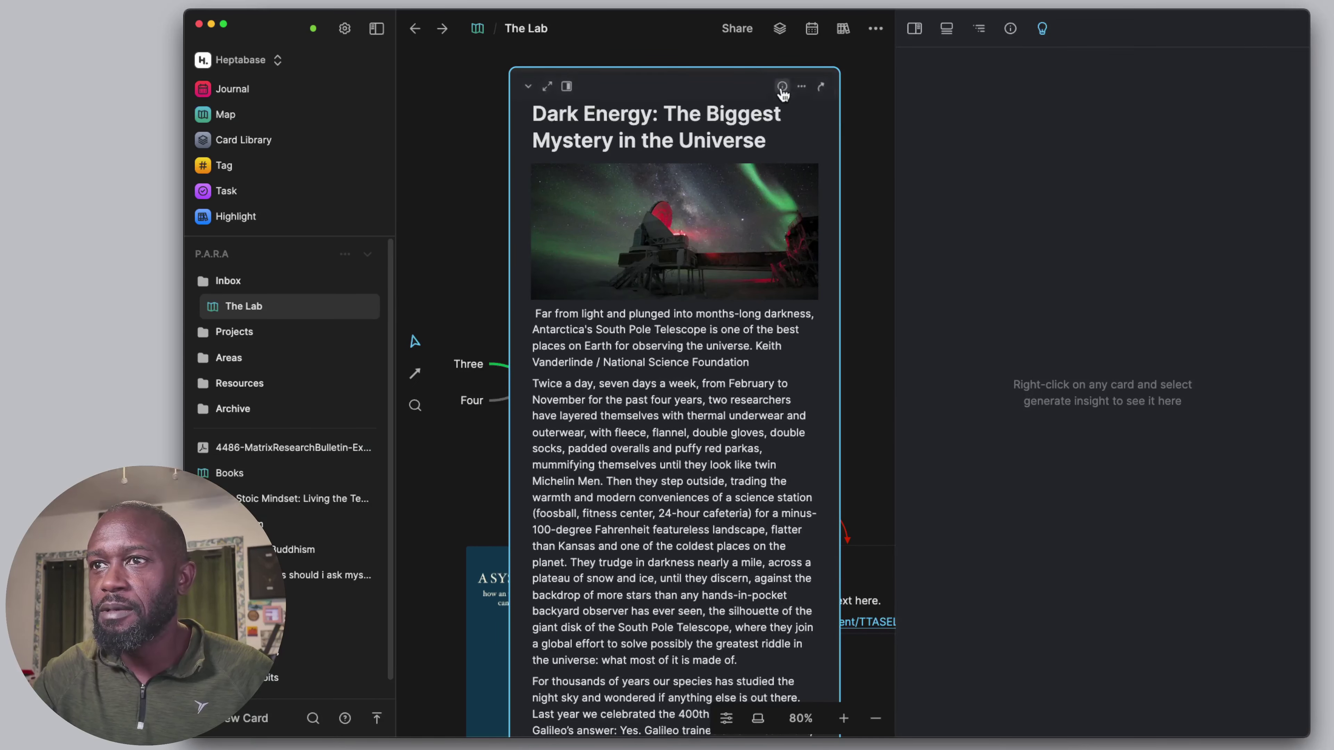
click(782, 90)
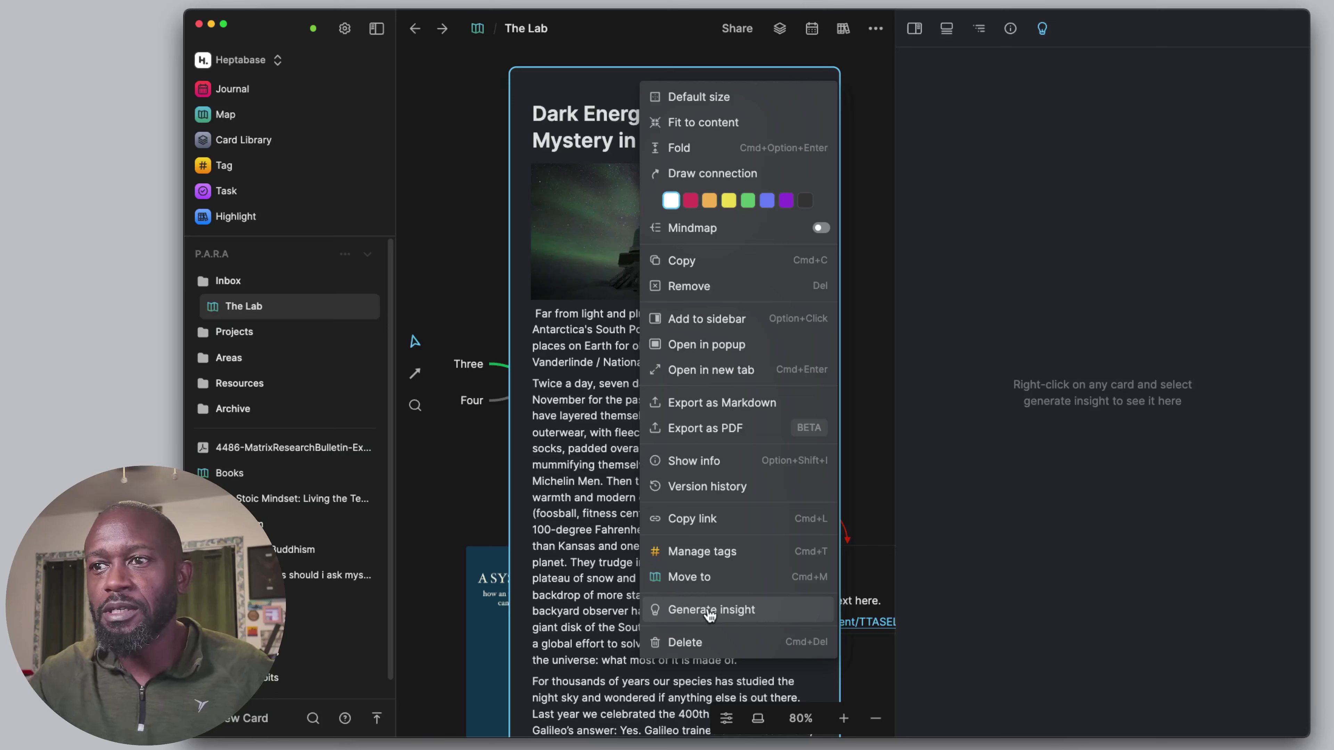
click(772, 614)
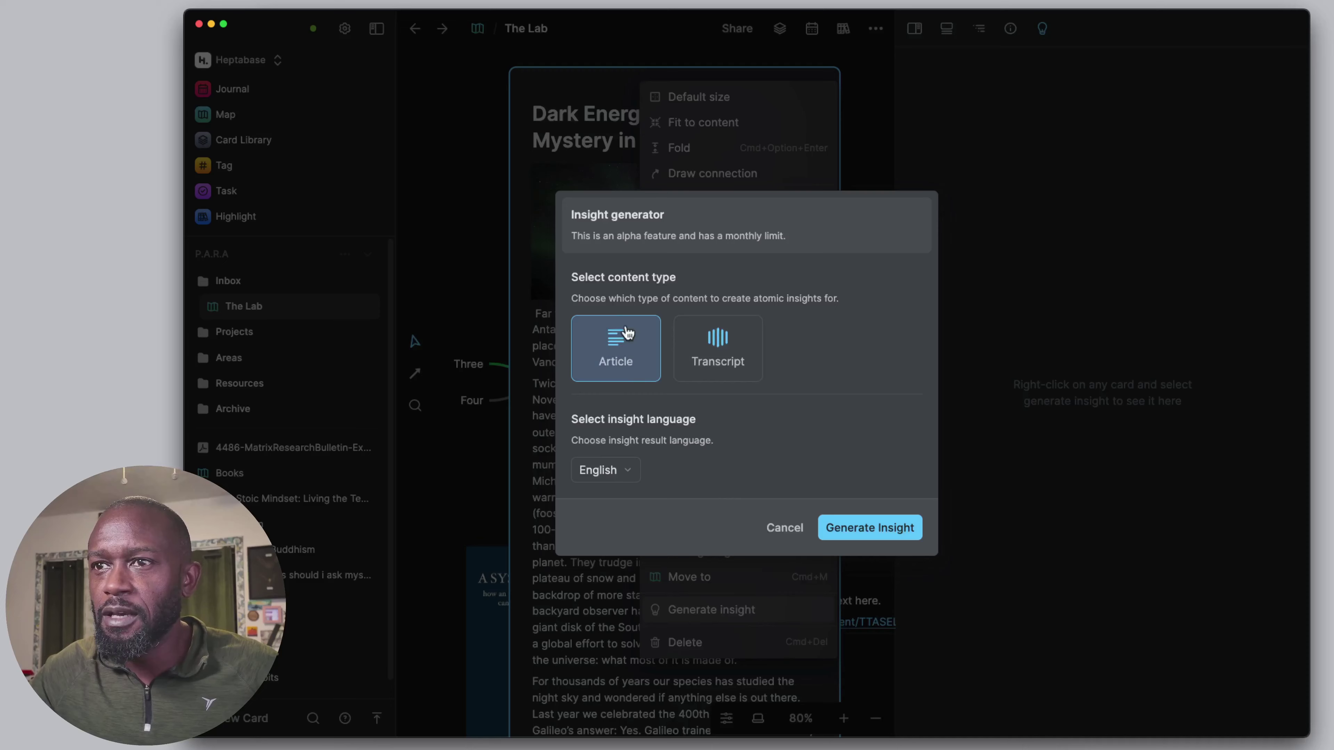
click(715, 344)
click(633, 346)
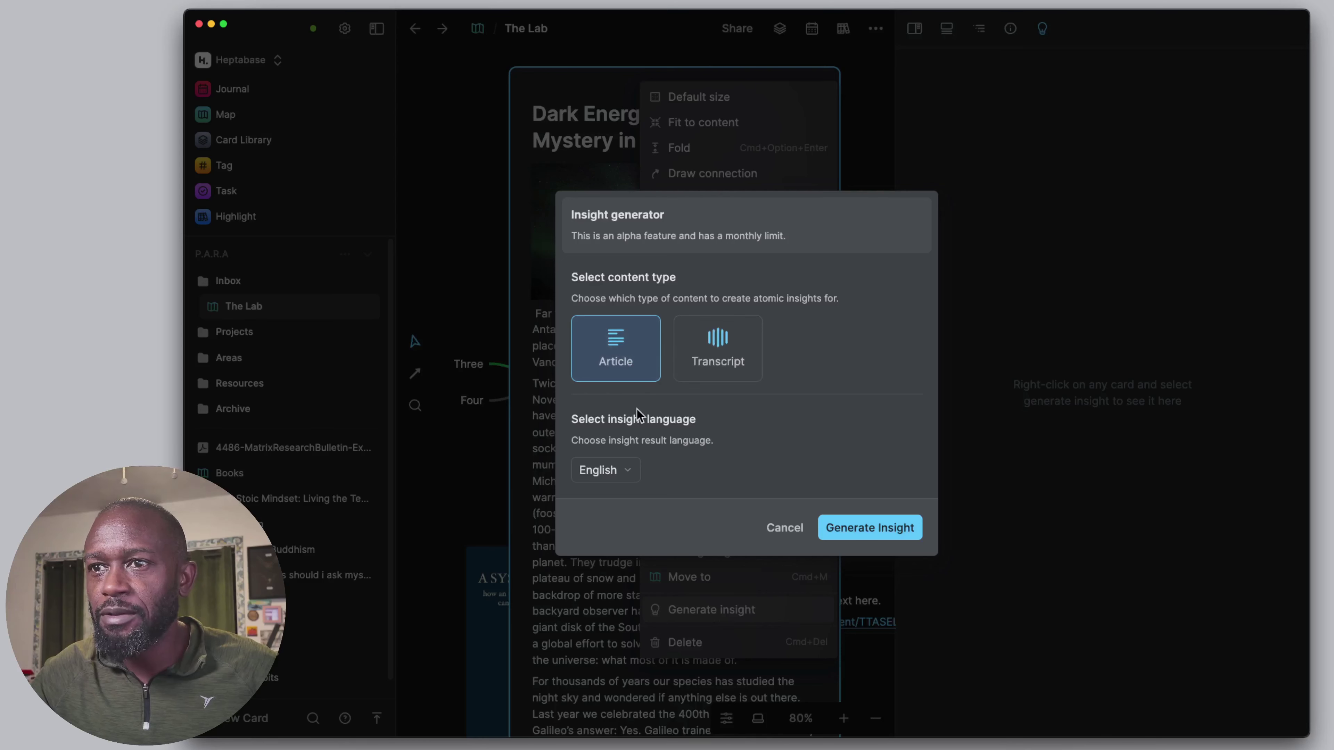
click(876, 535)
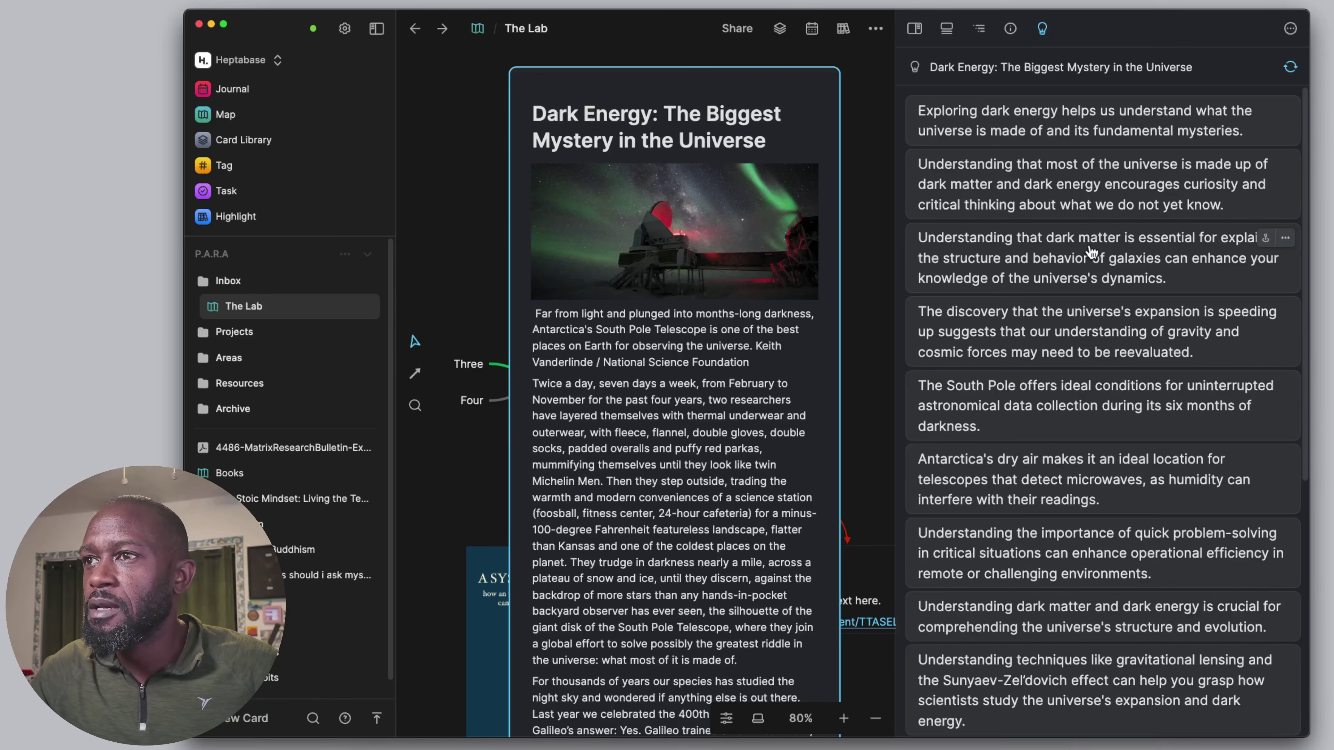
scroll(1087, 392, down, 10)
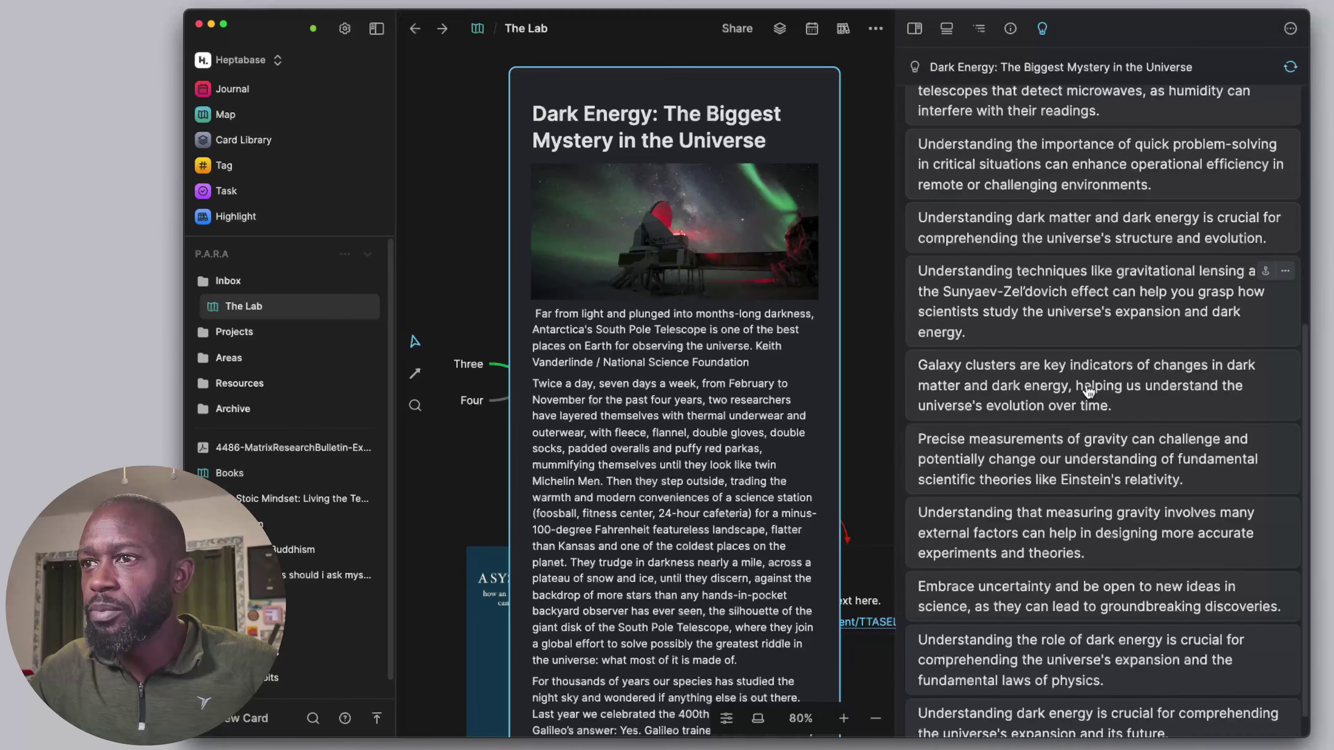
scroll(1086, 390, up, 10)
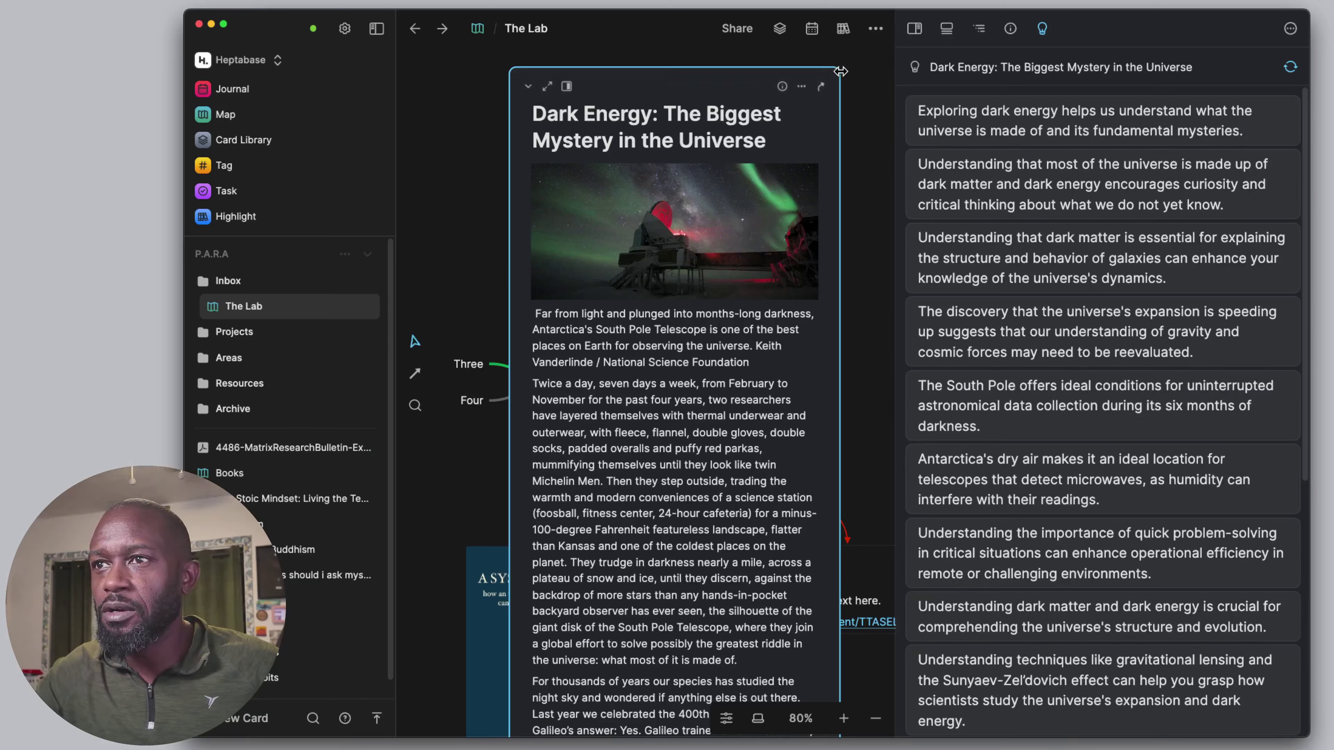
Step: Widen the Dark Energy card on both sides and fold it down to its title
drag(840, 226, 861, 229)
drag(509, 158, 465, 158)
click(483, 86)
Step: Add the Dark Energy card to the sidebar, collapse it there and return to its generated insights
click(522, 87)
click(920, 95)
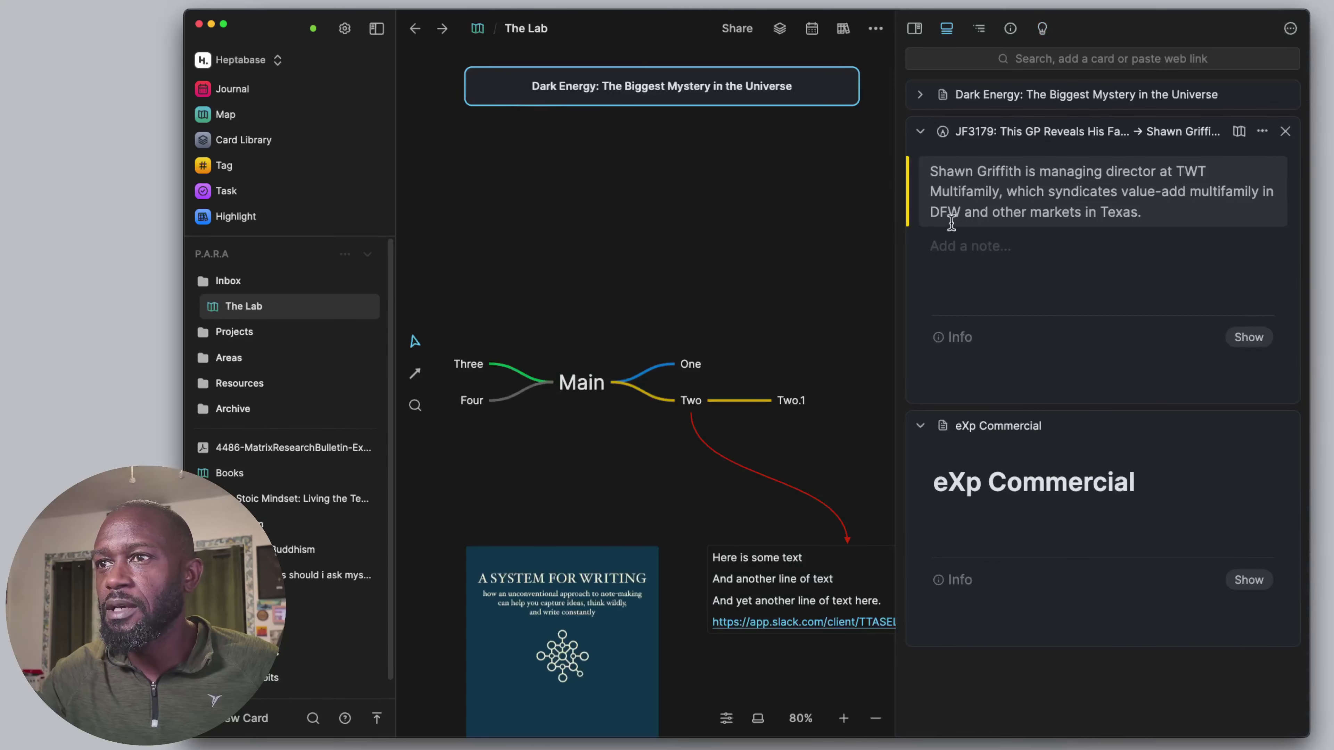
click(1042, 29)
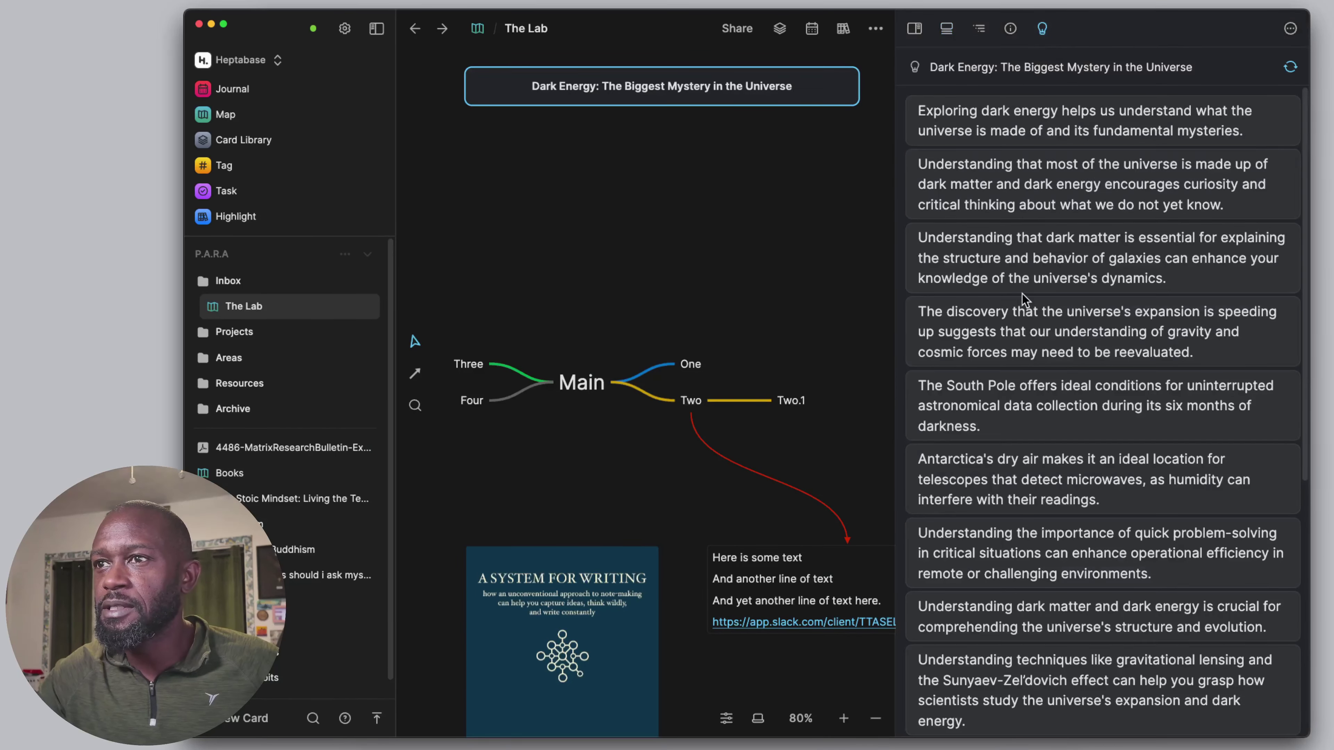
Step: Open the first two Dark Energy insights to examine their source passages, and return to the list
click(1132, 117)
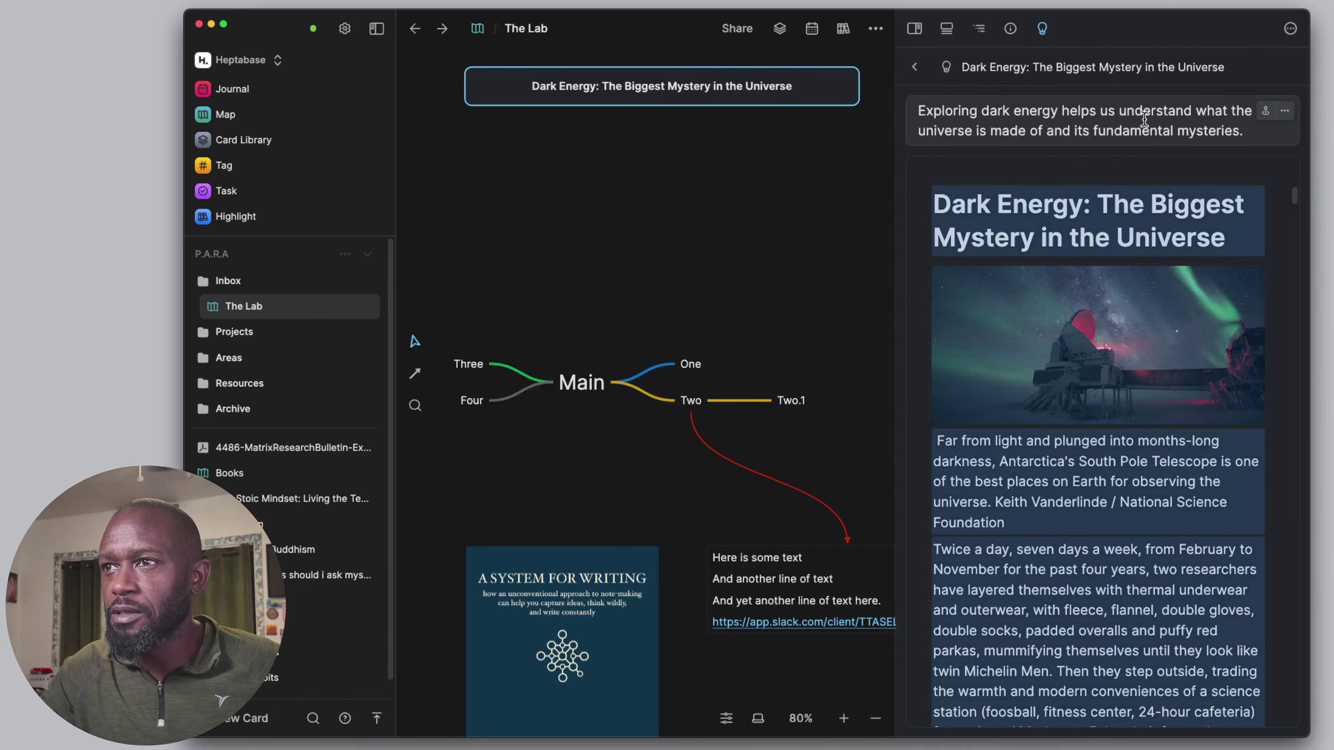
scroll(1175, 330, down, 10)
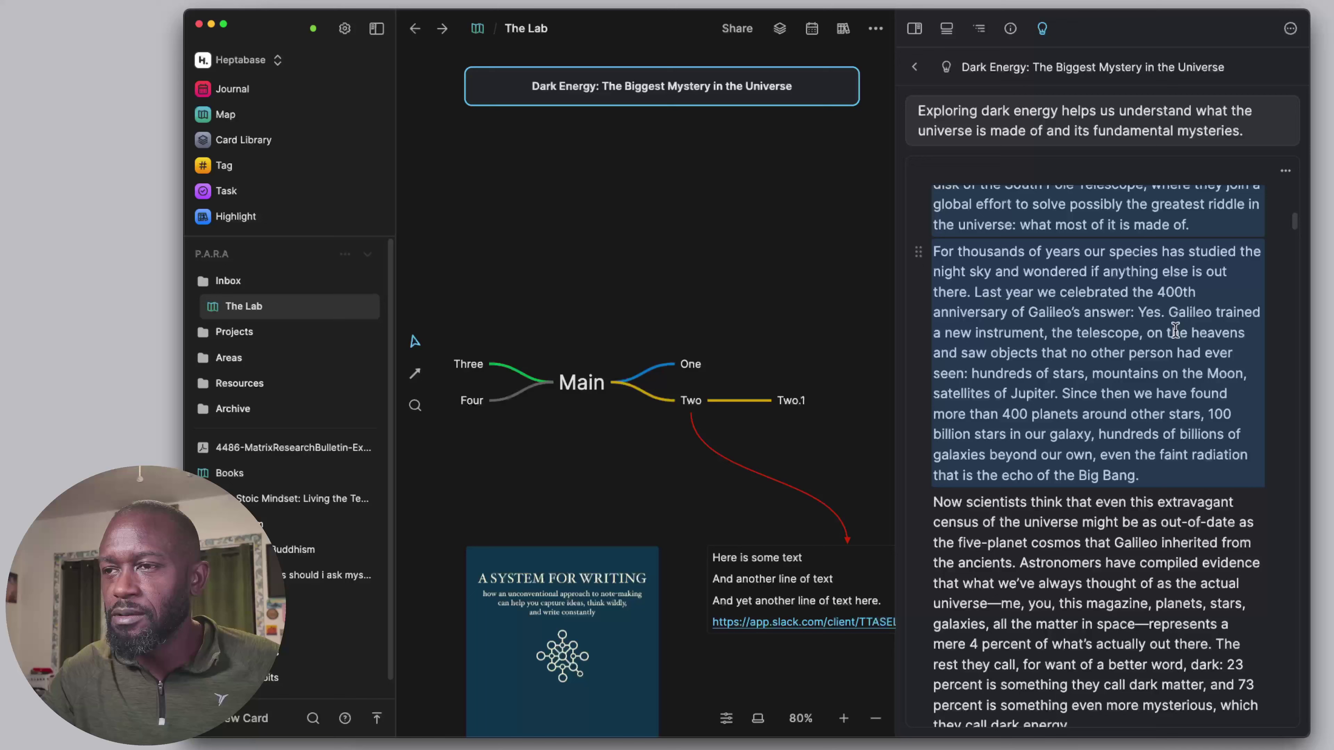
scroll(1142, 397, up, 10)
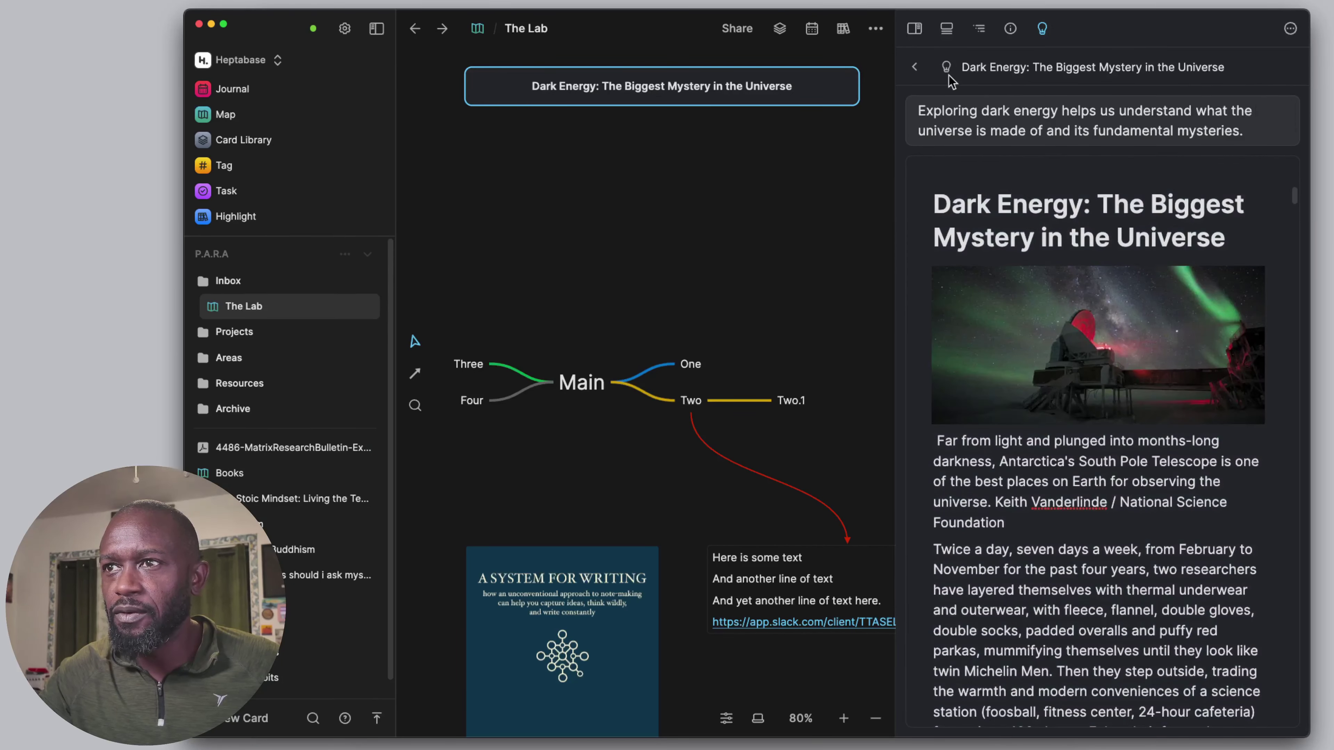
click(915, 67)
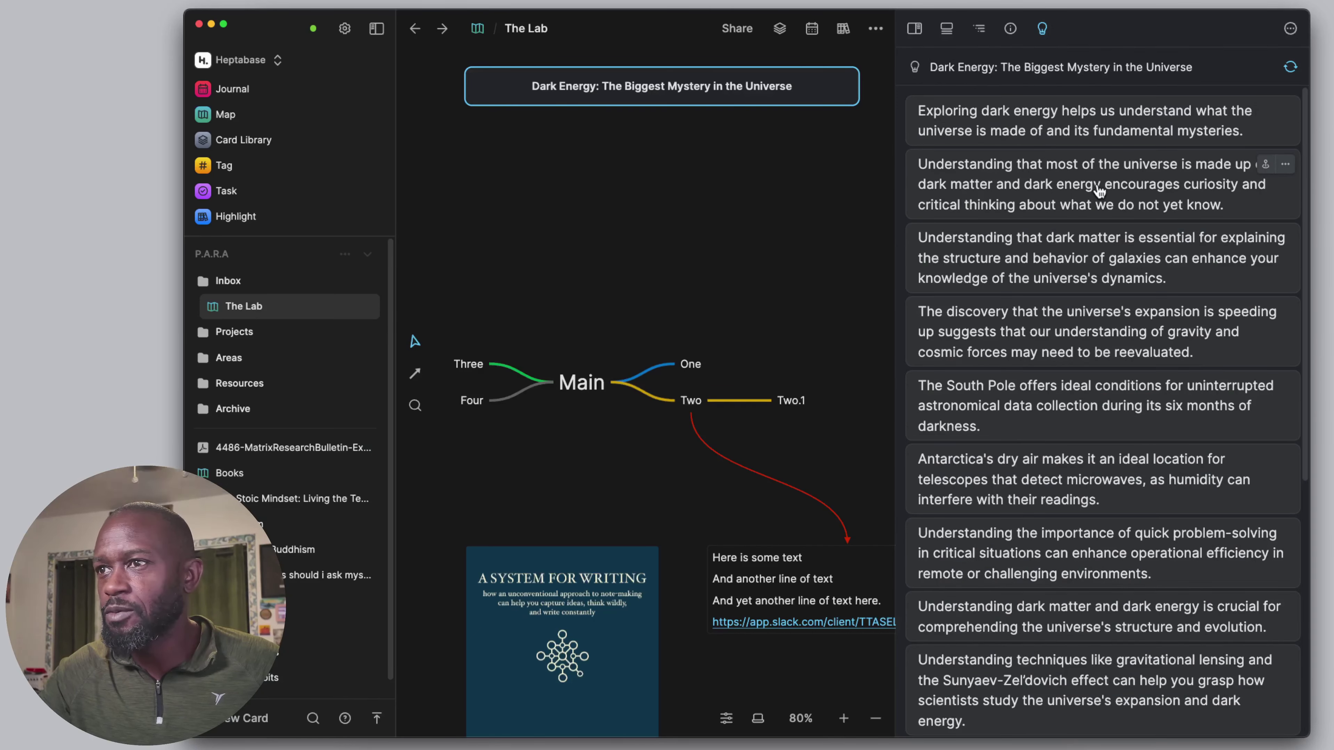
click(1137, 182)
click(914, 67)
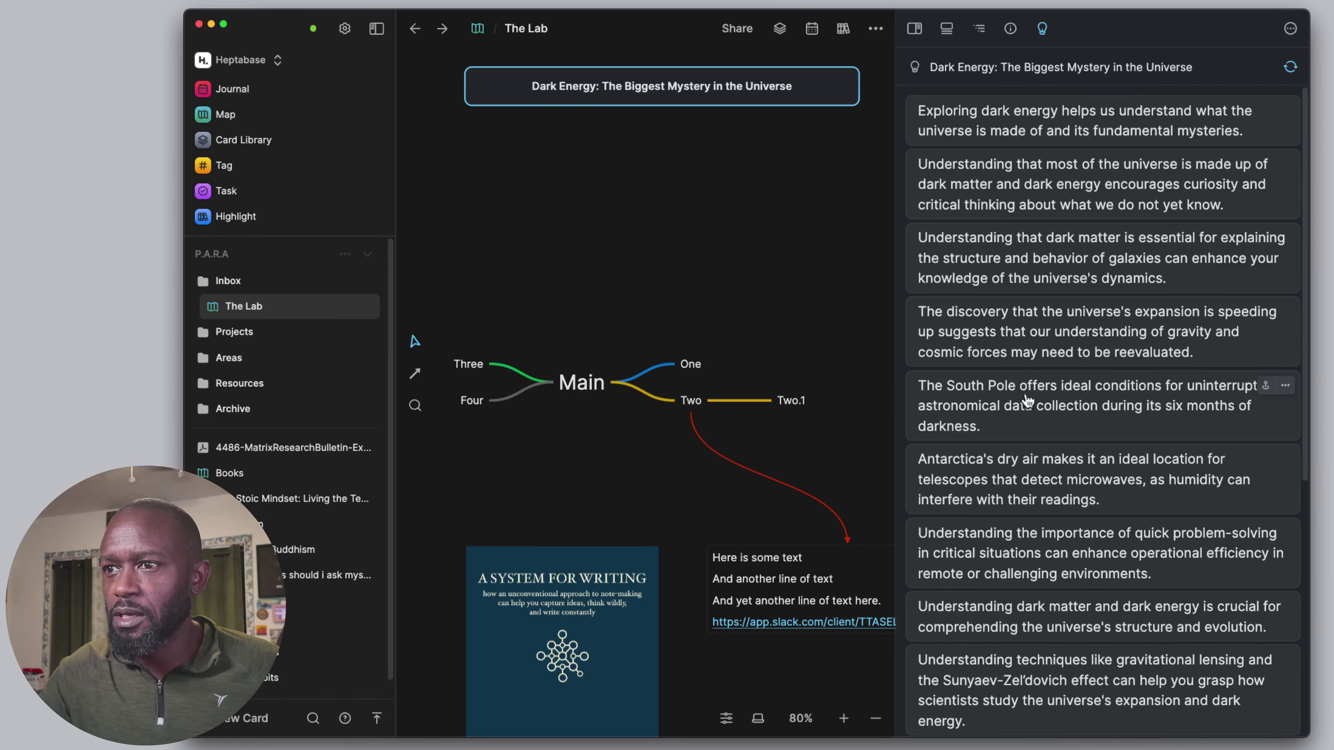
Step: Open the insight about galaxy clusters, examine its source passage in the article and view the insight's available actions
scroll(1024, 378, down, 8)
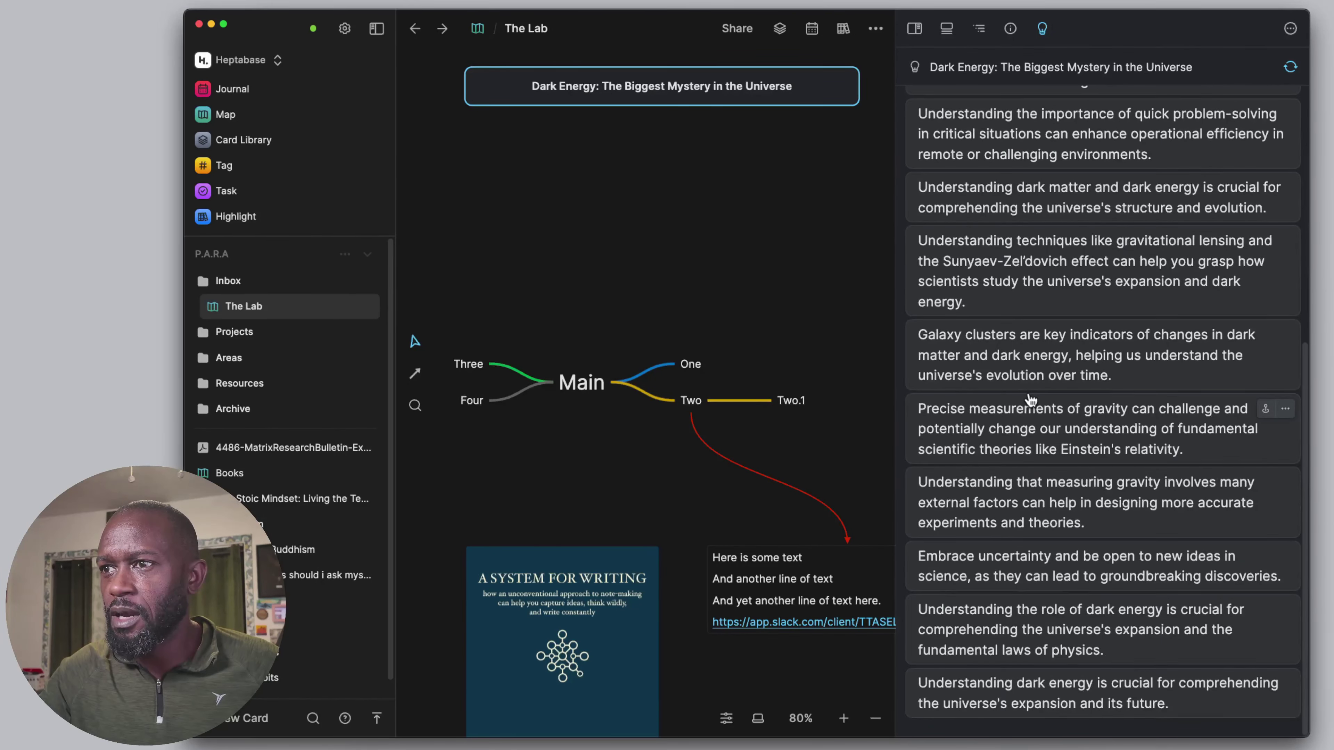
drag(1081, 339, 1129, 342)
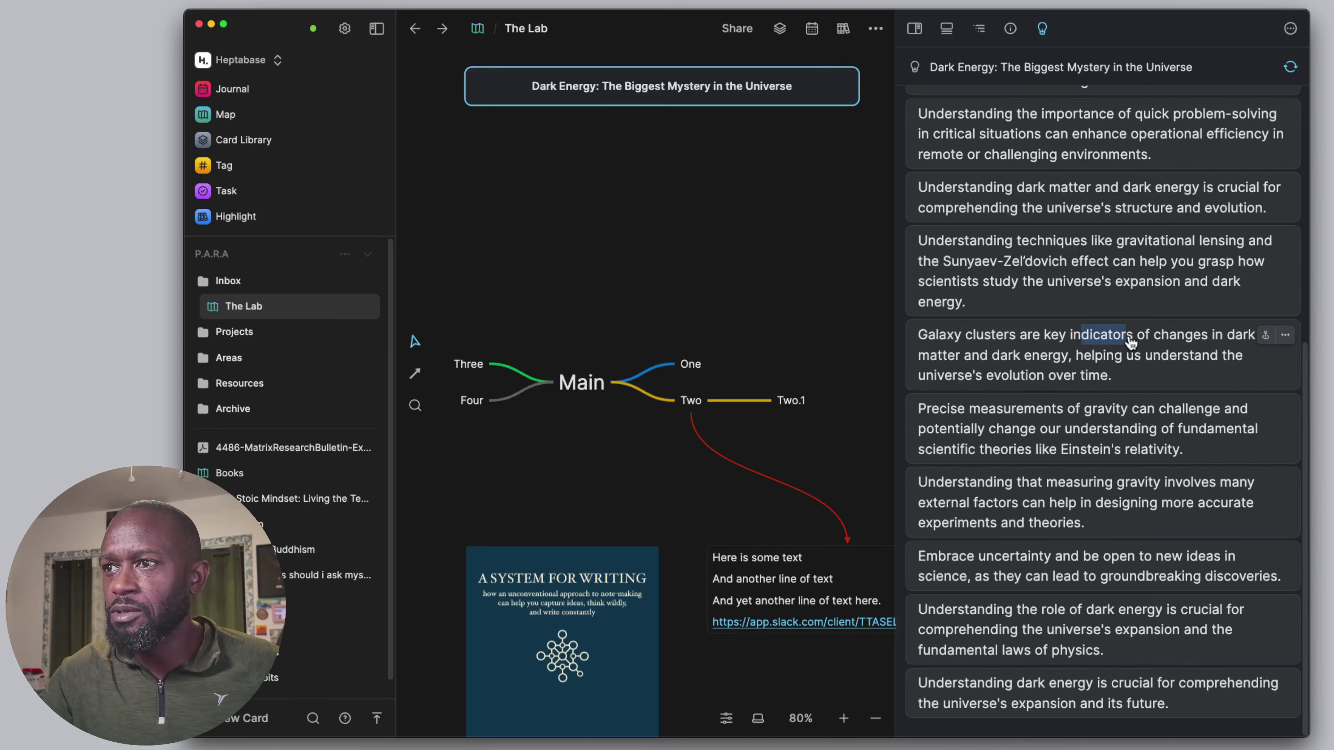
click(1130, 341)
scroll(1138, 260, up, 10)
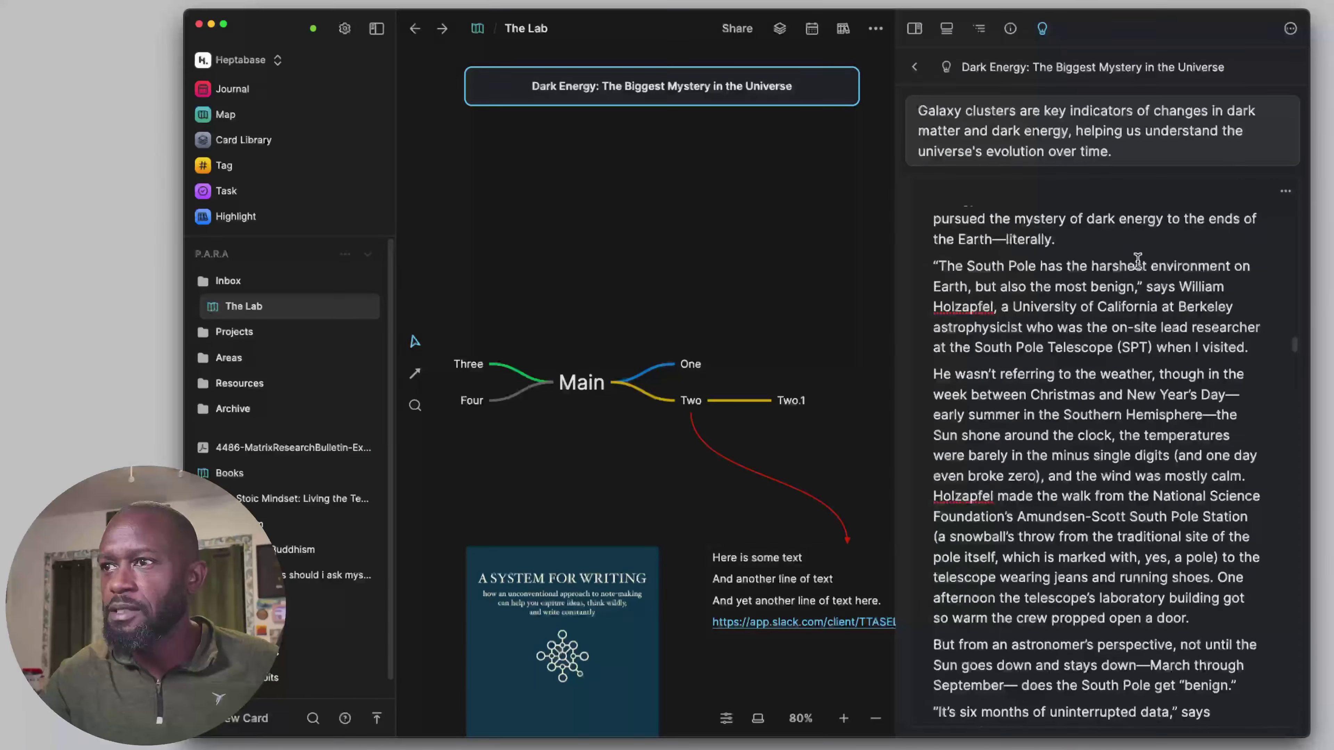
click(1284, 111)
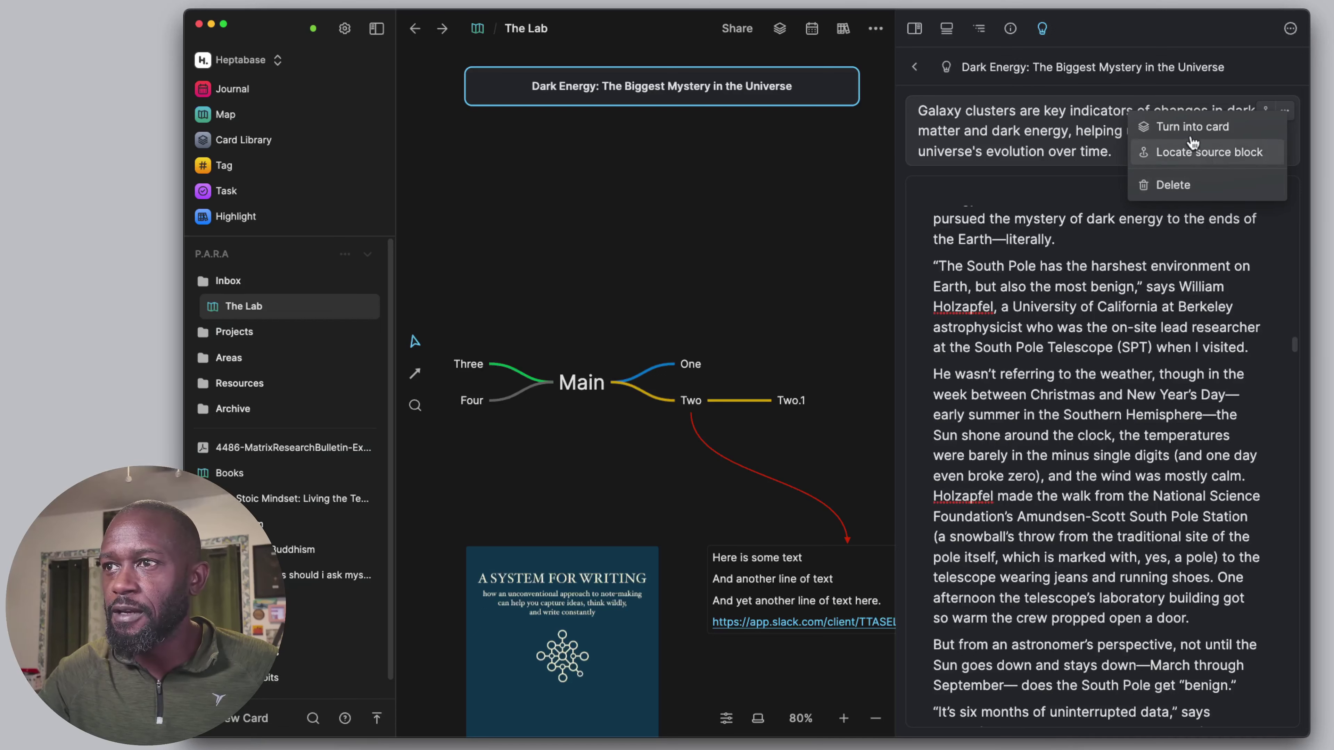
click(1059, 122)
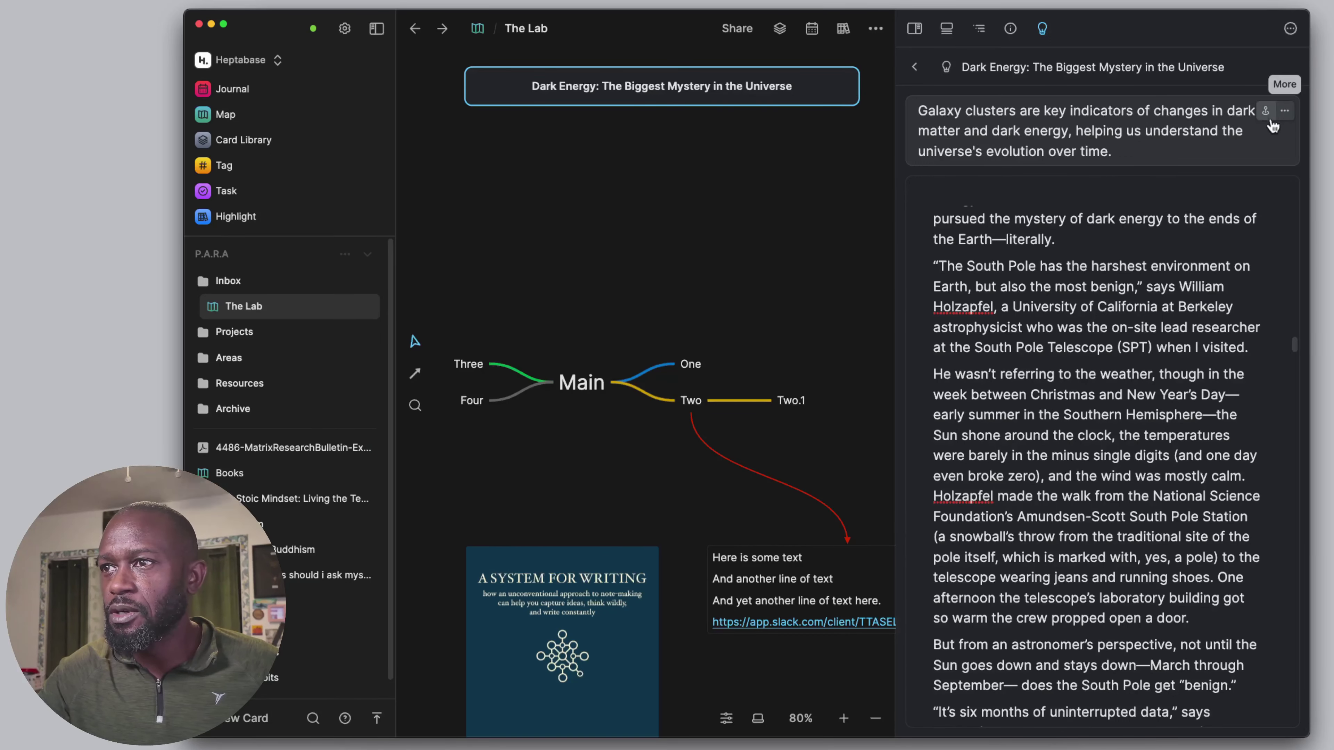
Step: Look through the article behind the galaxy clusters insight, check the actions offered for that insight and return to the list
scroll(1202, 385, down, 10)
click(1202, 385)
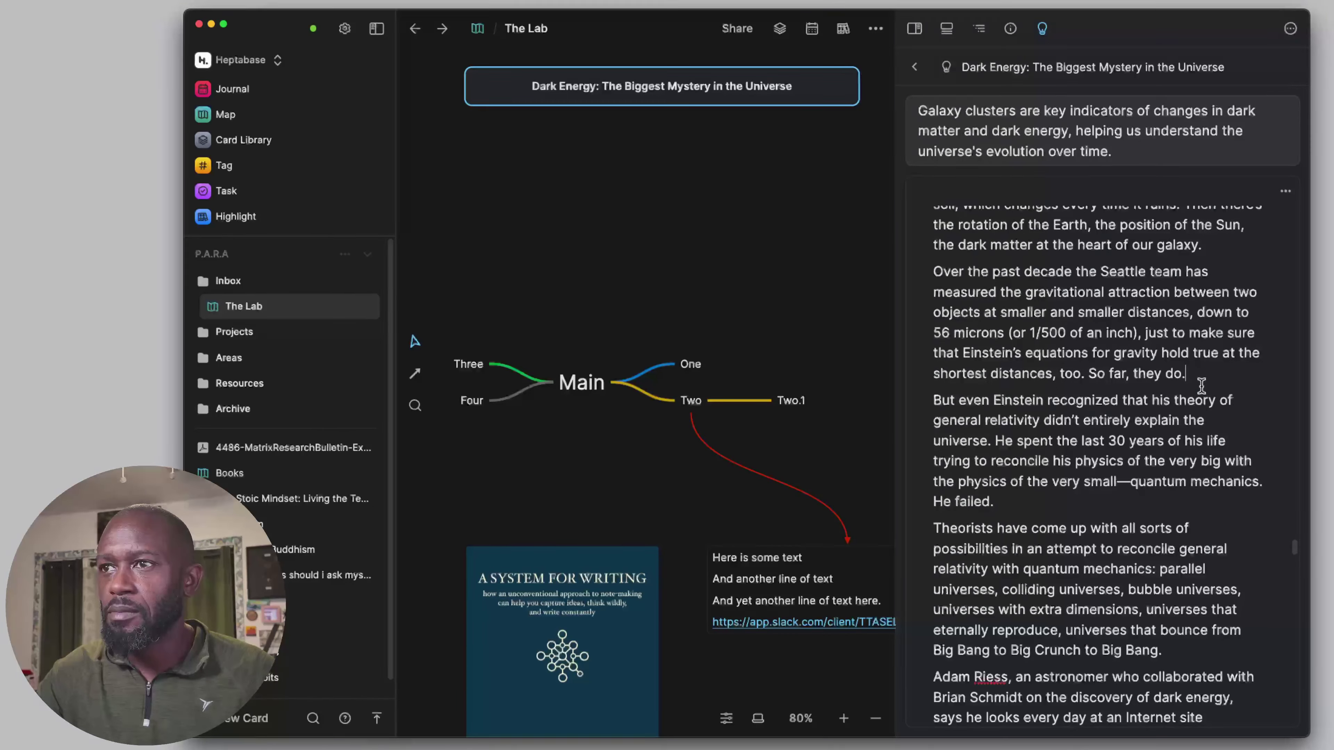
scroll(1112, 324, up, 15)
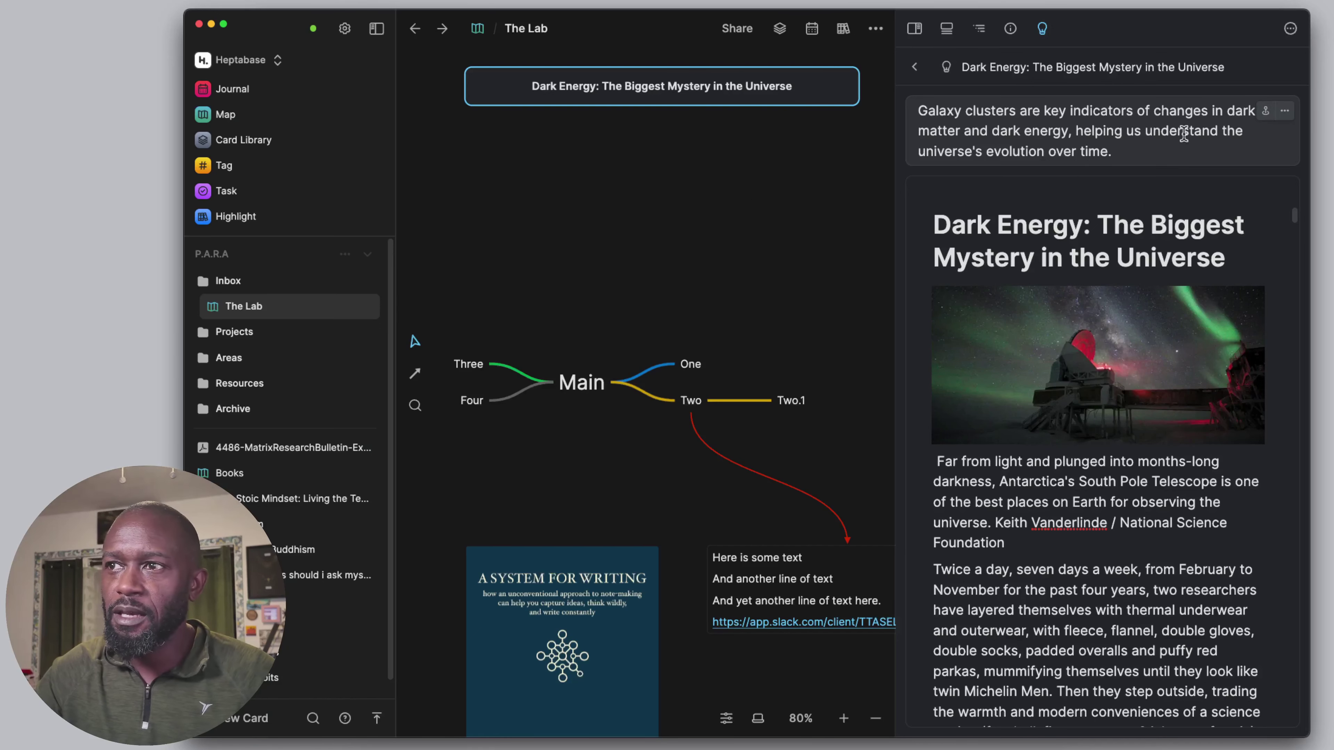
click(1284, 113)
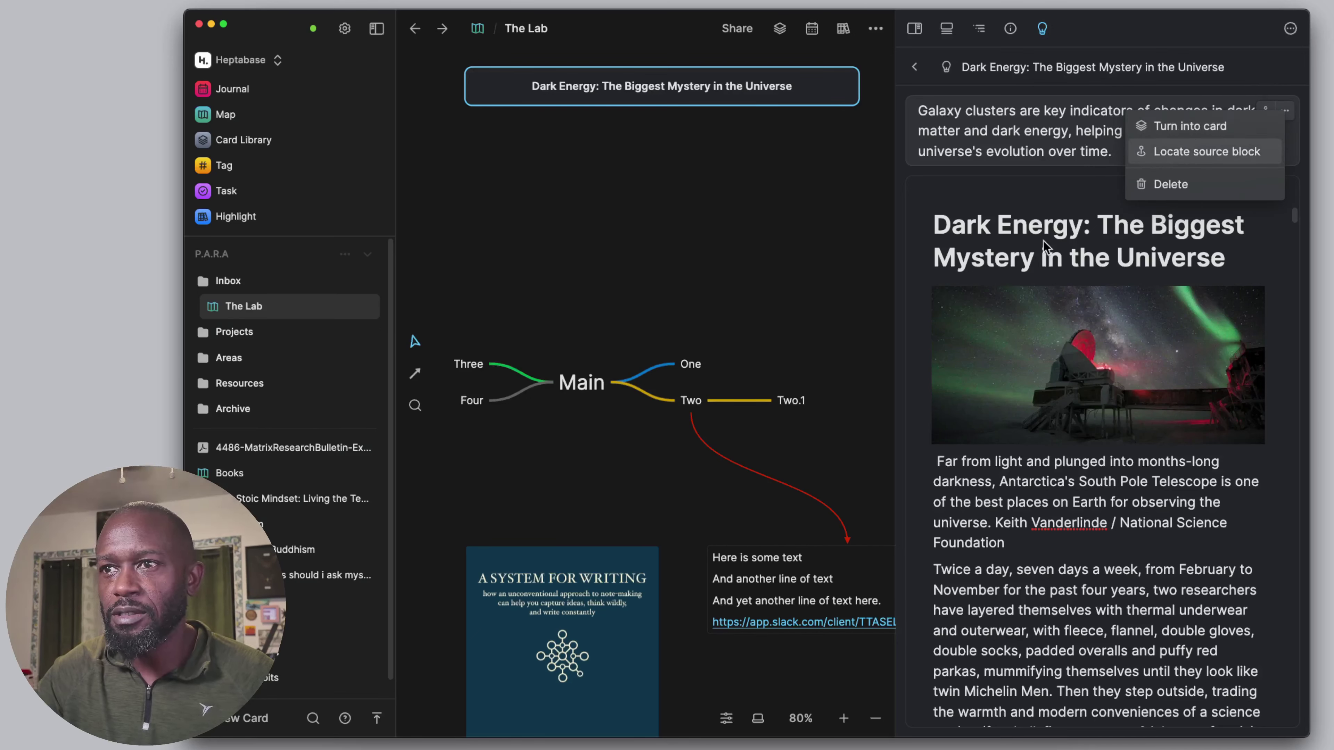
click(1016, 139)
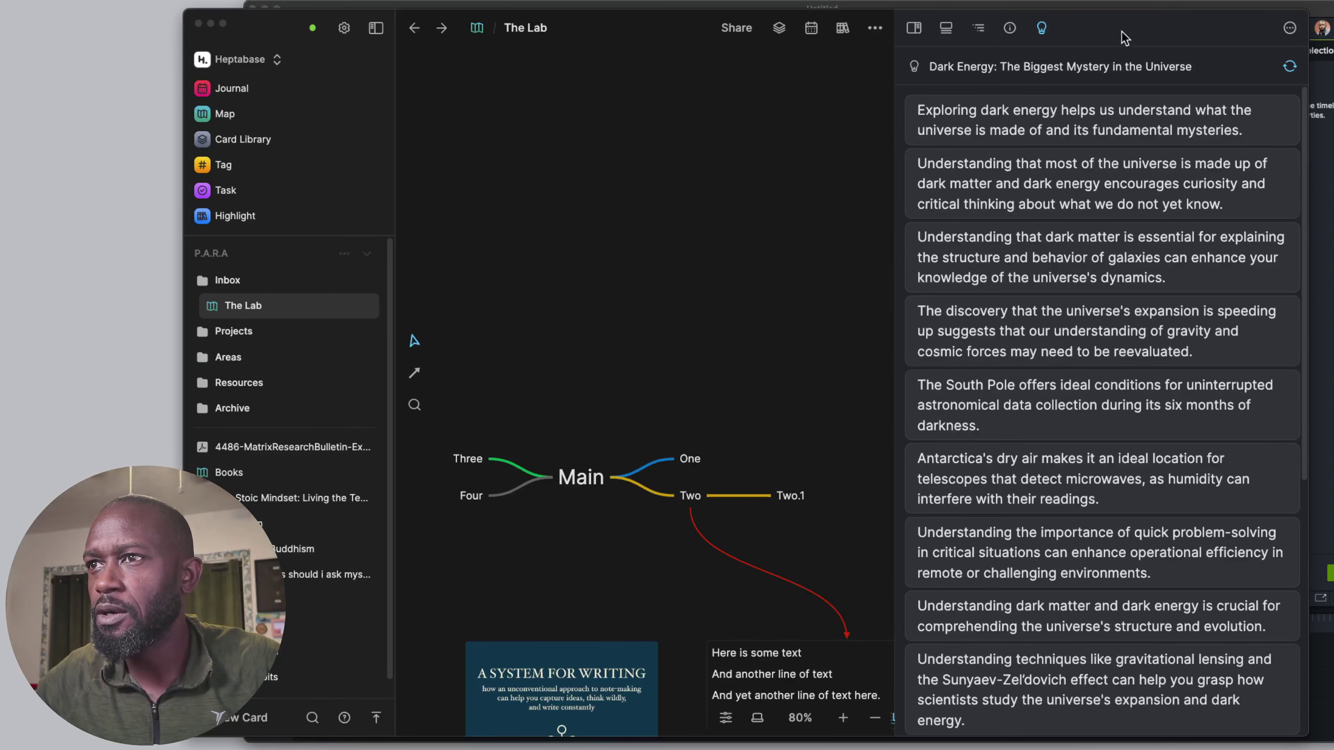
Step: Look through the full list of Dark Energy insights and try to regenerate them
click(1124, 38)
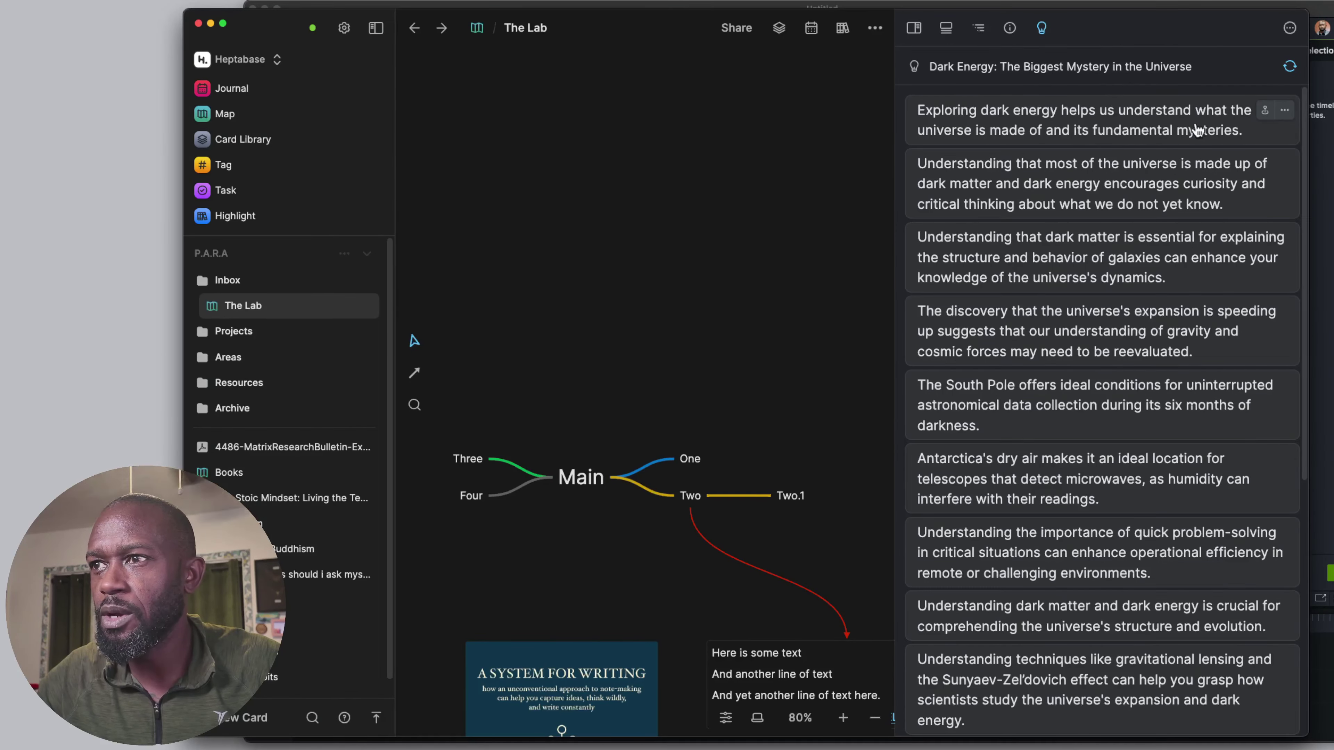
scroll(1144, 267, down, 6)
scroll(1144, 268, down, 2)
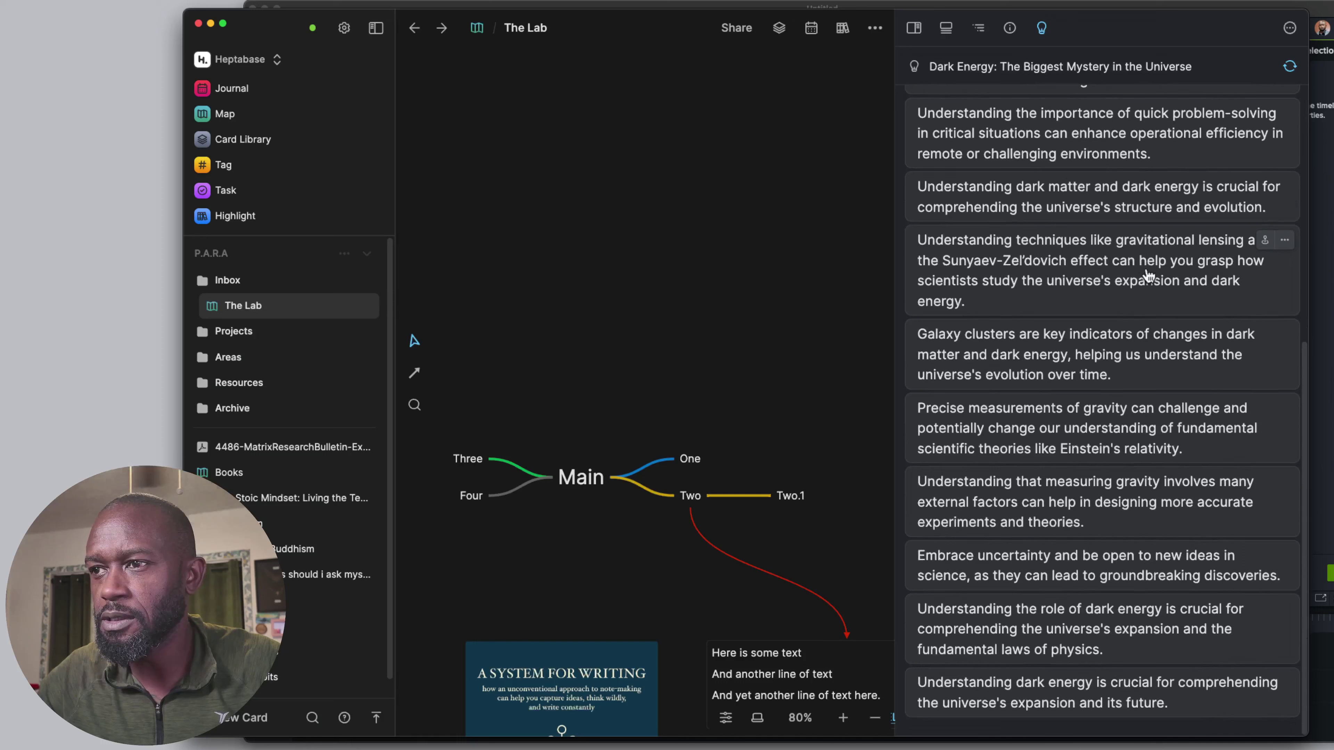
scroll(1155, 420, up, 8)
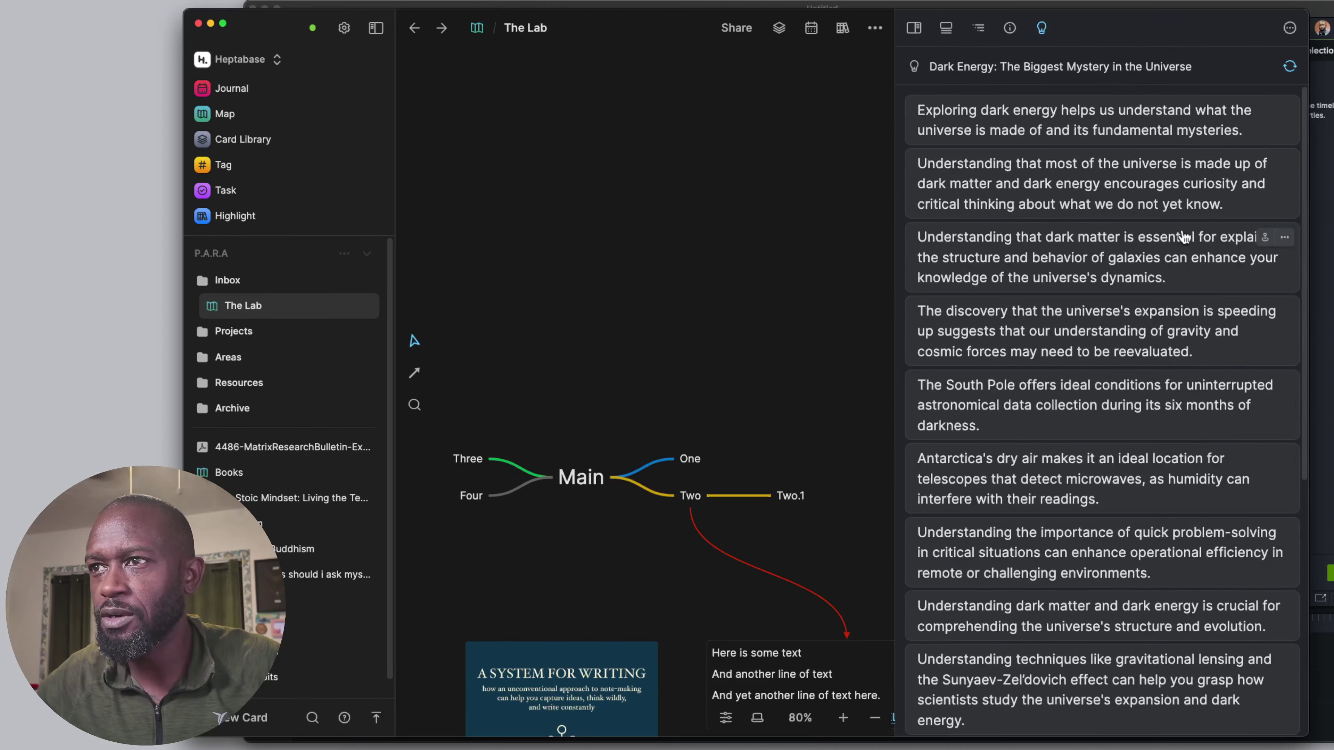
click(1291, 69)
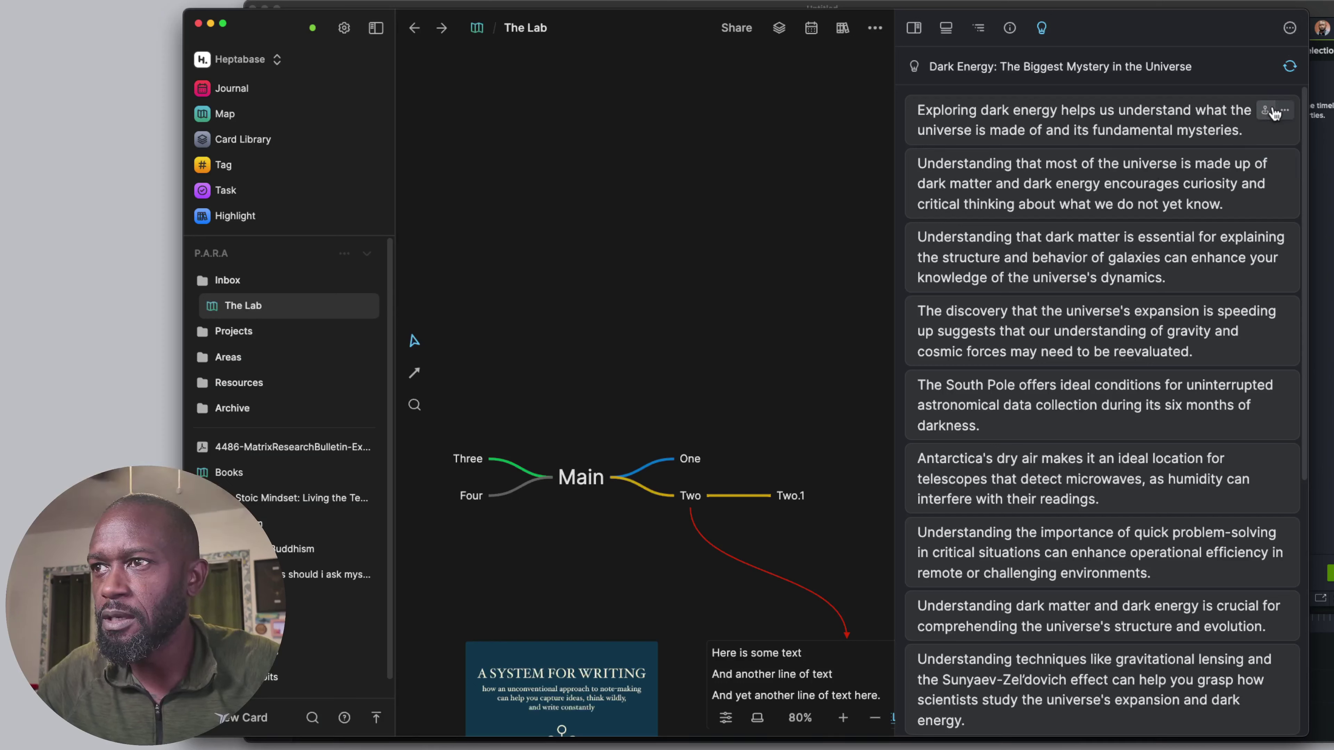
Step: Check the whiteboard's creation information, return to the insights and examine the whole list again
click(1009, 27)
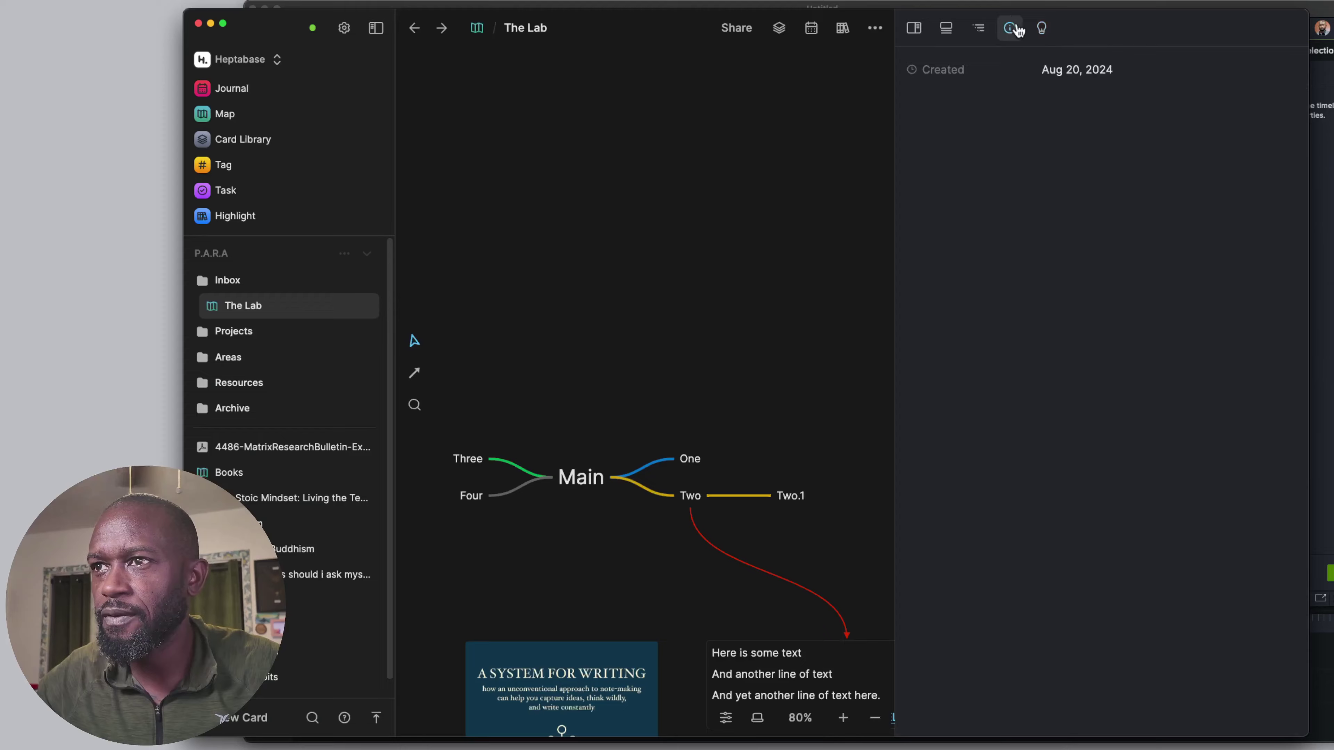
click(1039, 32)
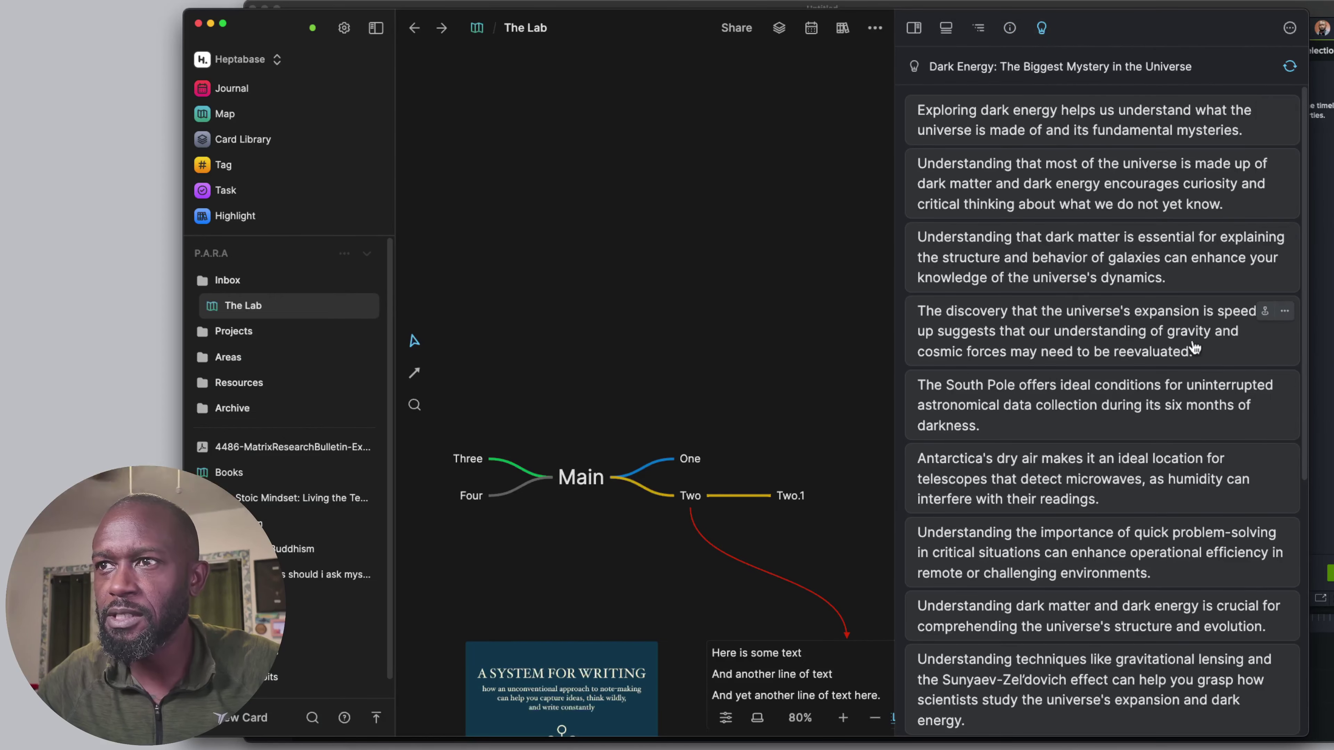
scroll(1130, 399, down, 8)
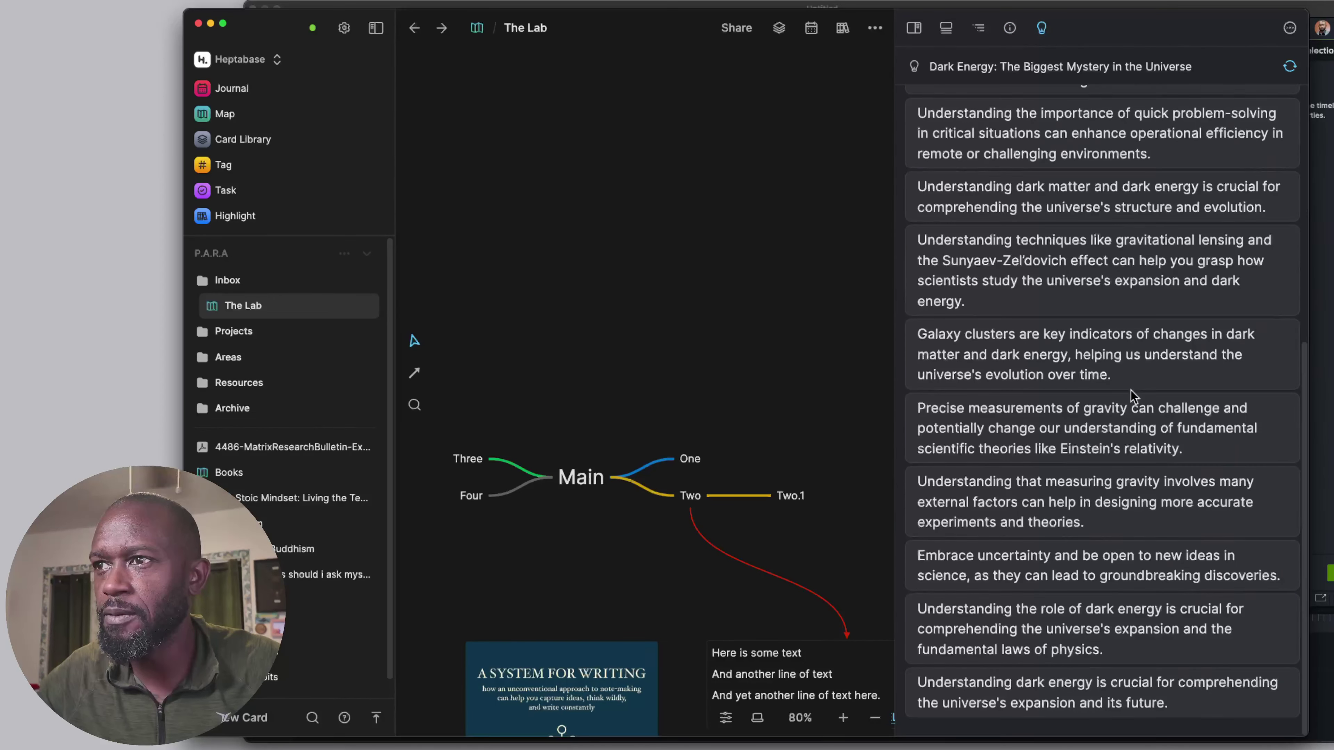
scroll(1131, 395, up, 8)
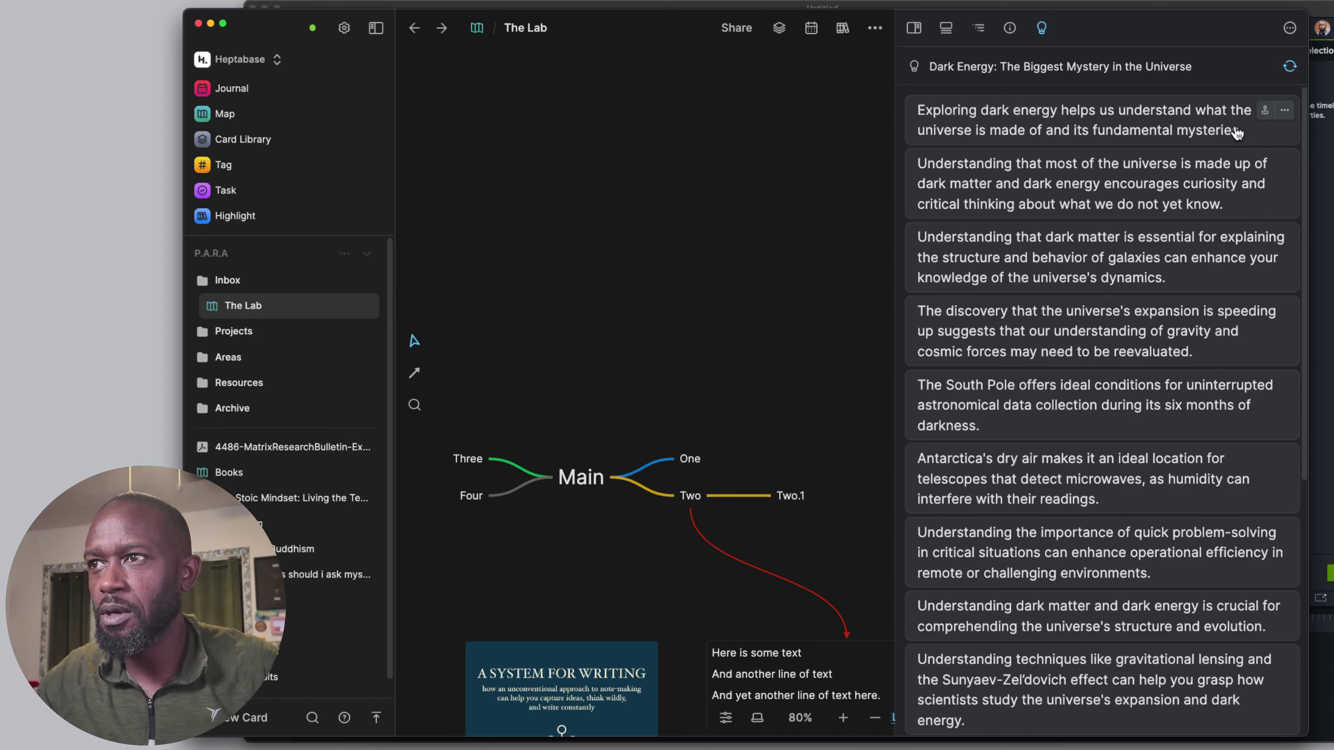
Step: Delete the insights about exploring dark energy's fundamental mysteries and about most of the universe being dark matter and dark energy
click(1286, 113)
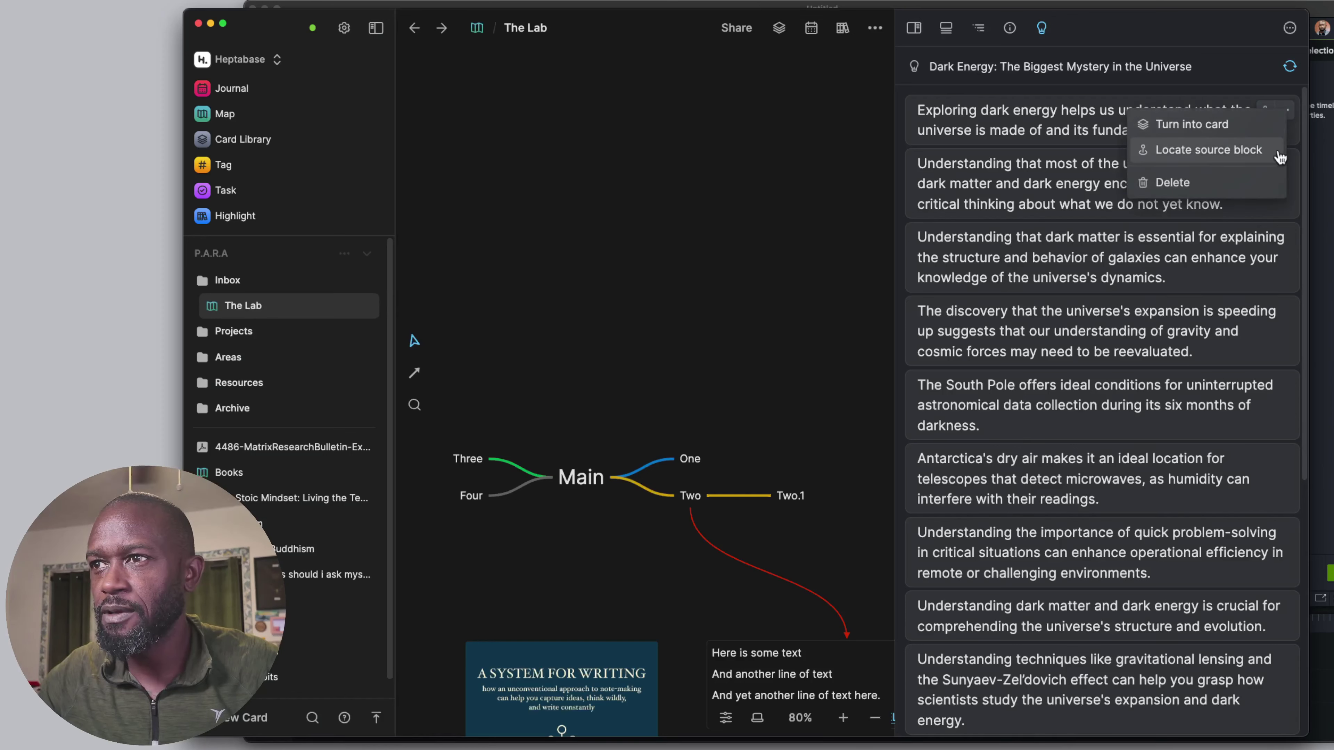
click(1185, 187)
click(912, 408)
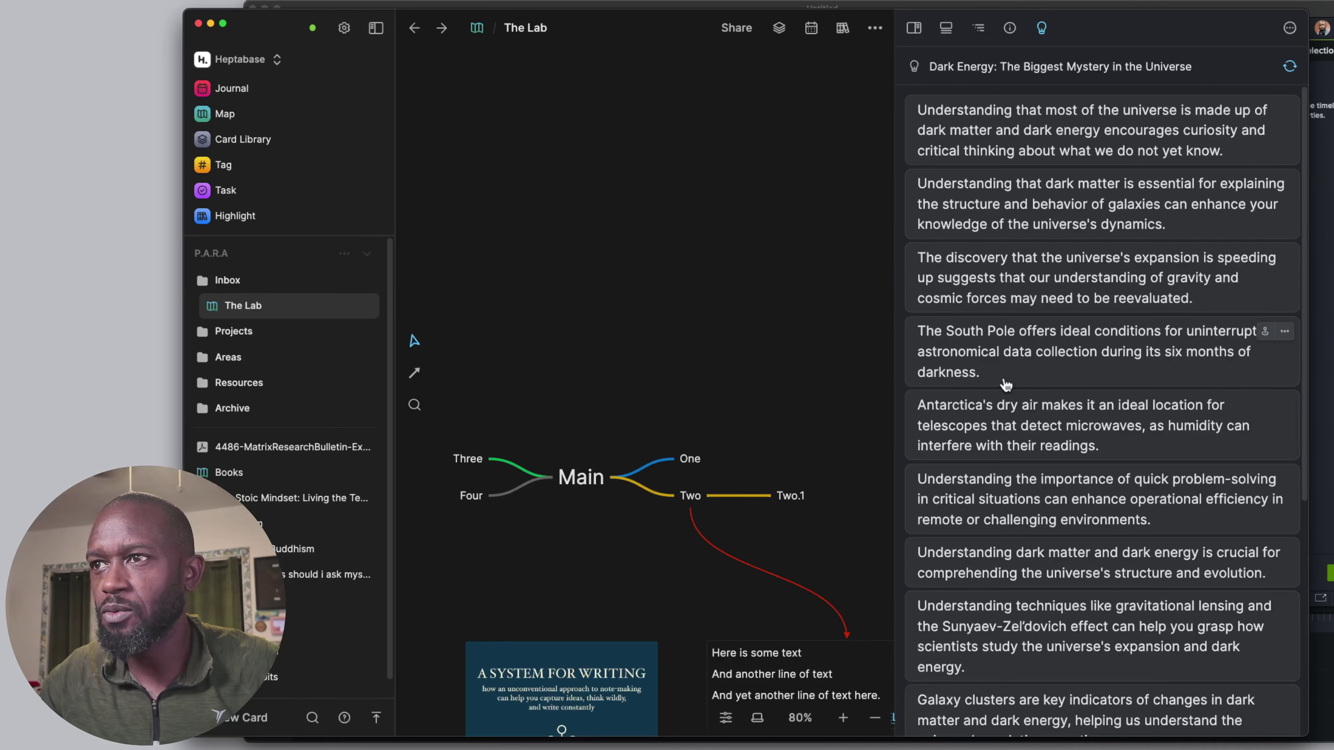
click(1285, 112)
click(1185, 187)
click(912, 408)
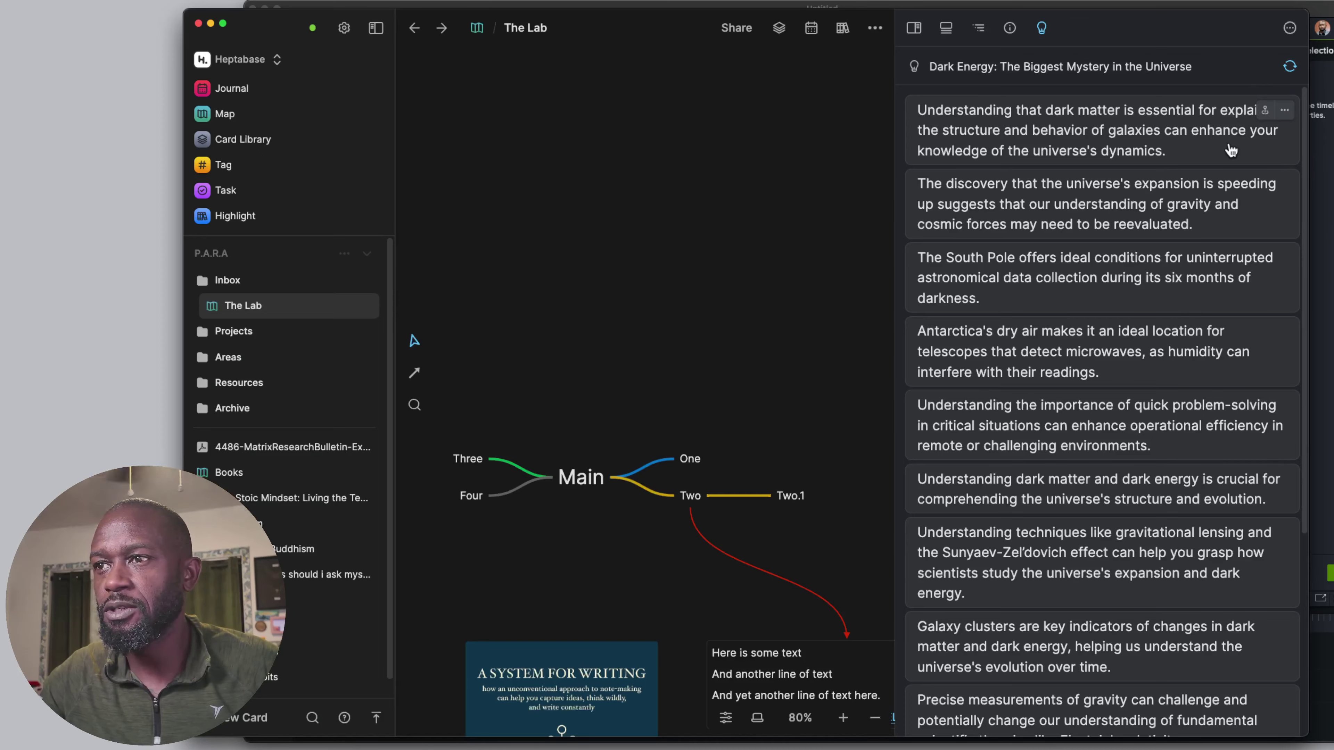
Step: Review the remaining Dark Energy insights and try to refresh the list
scroll(1230, 150, down, 5)
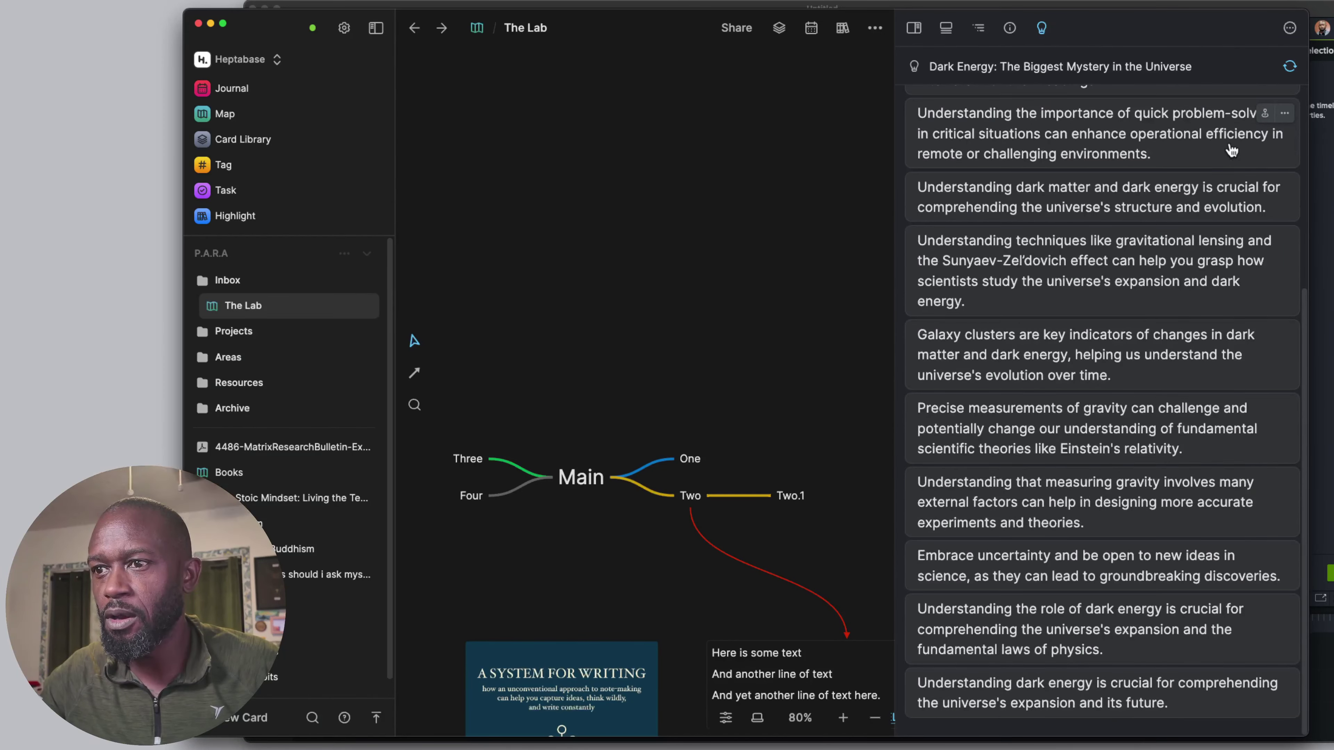
scroll(1231, 151, up, 5)
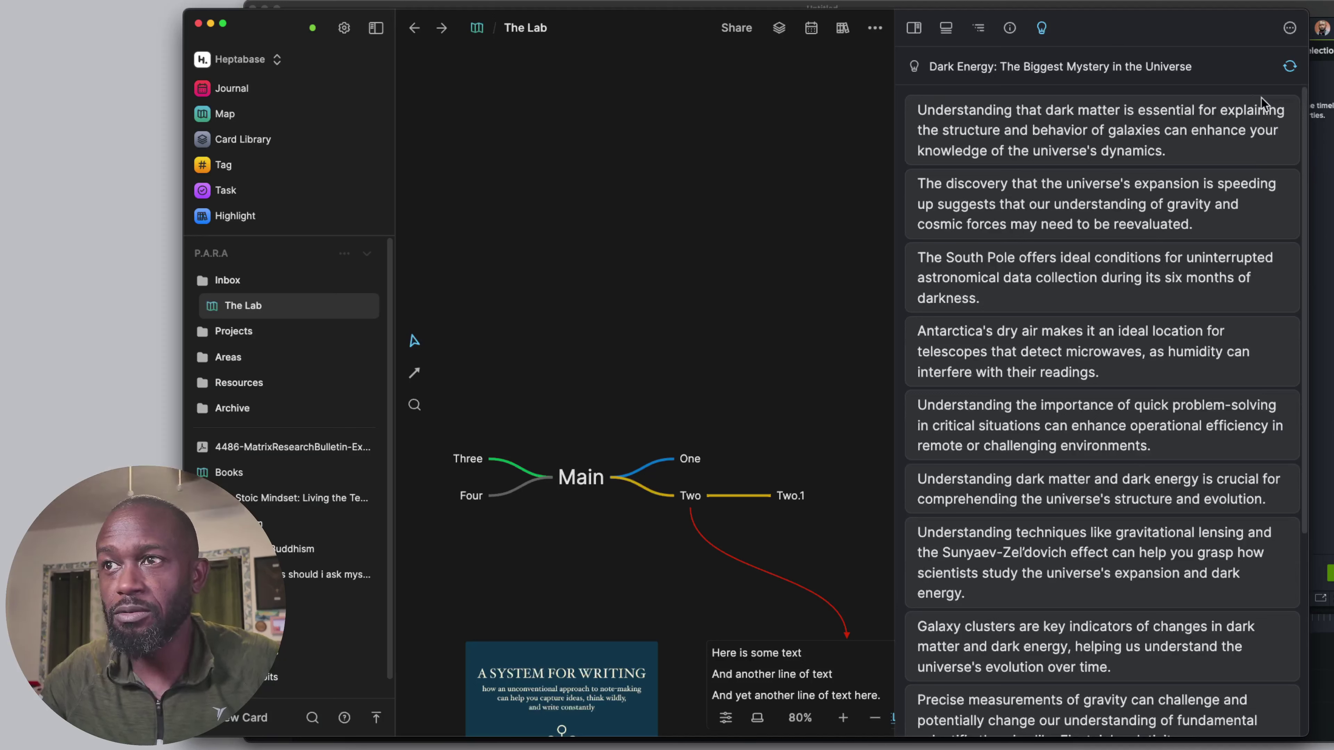
click(1291, 68)
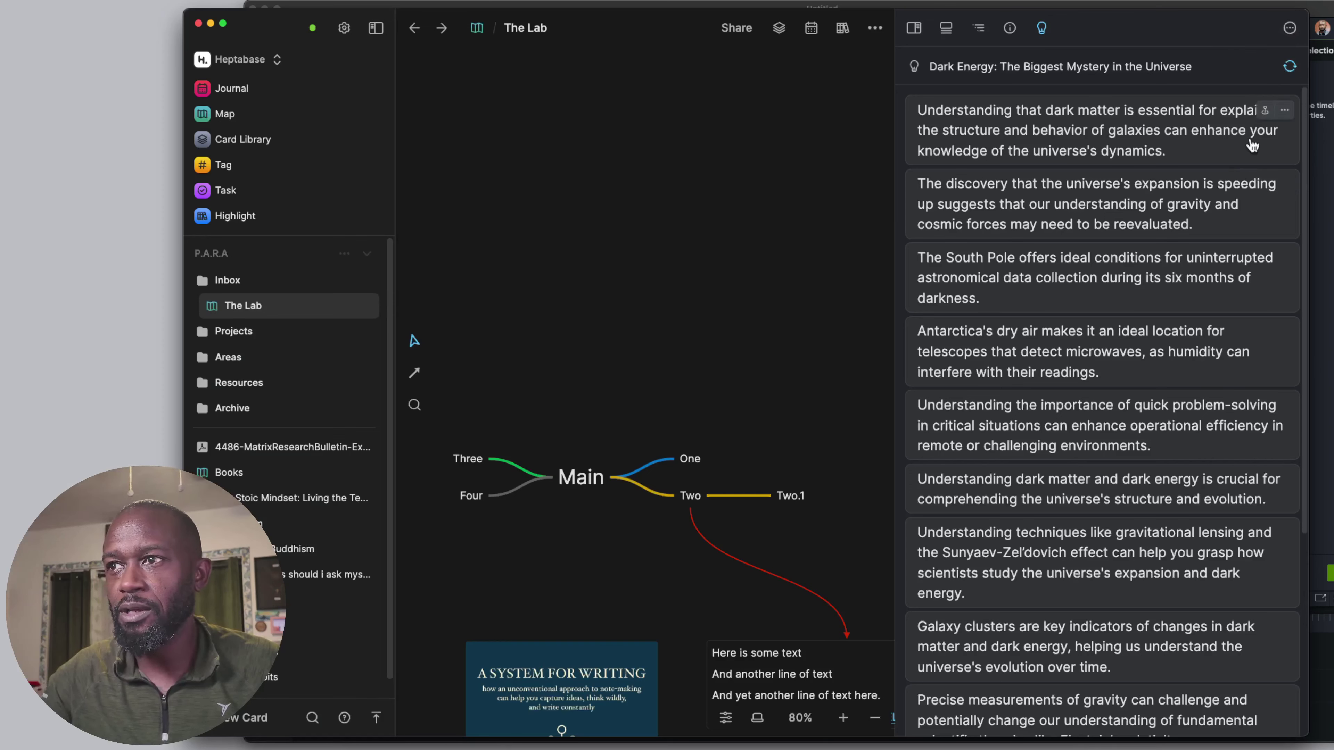
Step: Delete the insights about dark matter explaining galaxies and about the universe's expansion speeding up
click(1284, 111)
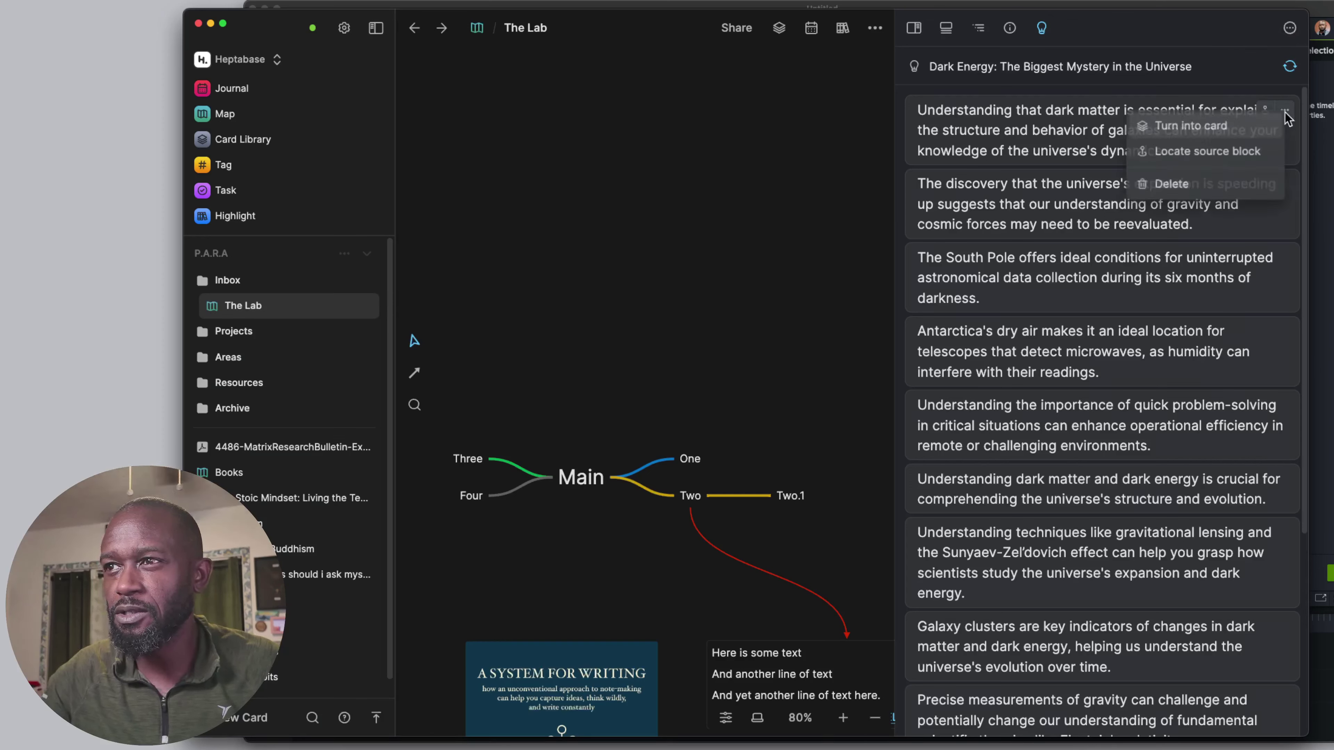
click(1202, 188)
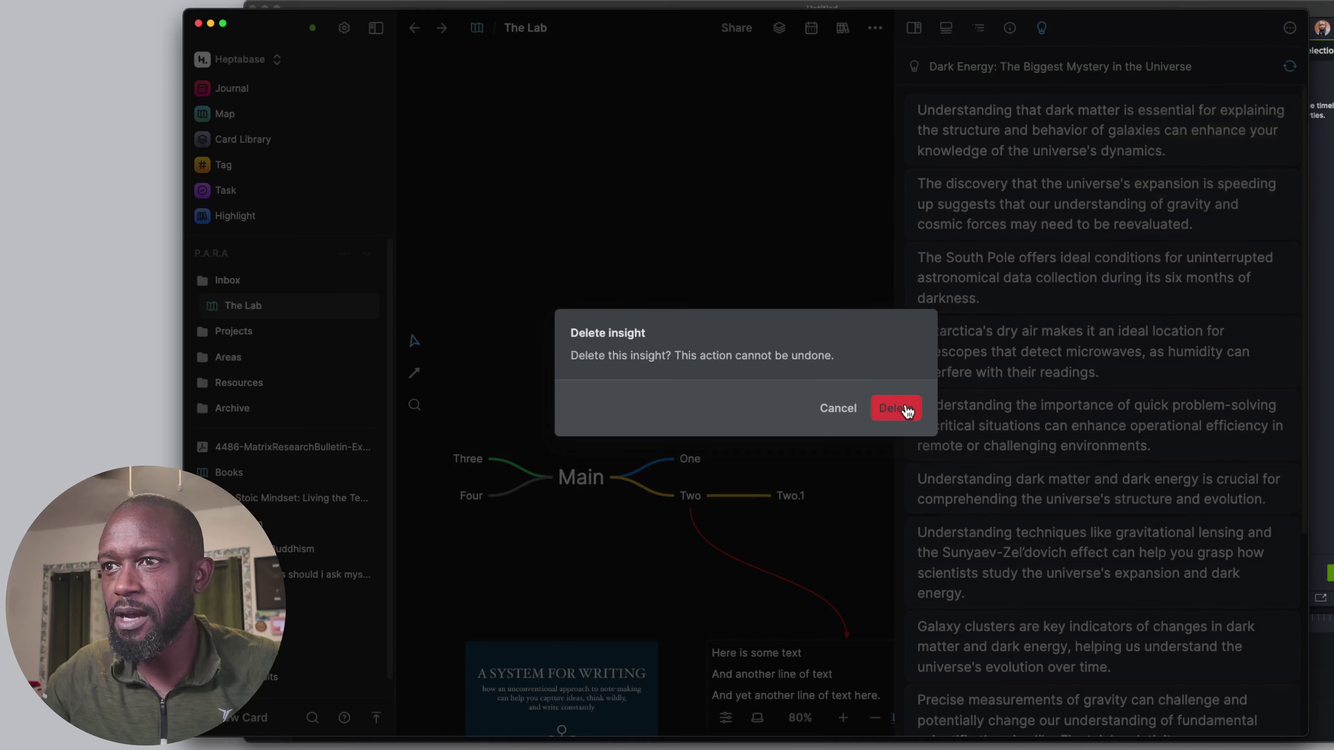
click(895, 408)
click(1285, 111)
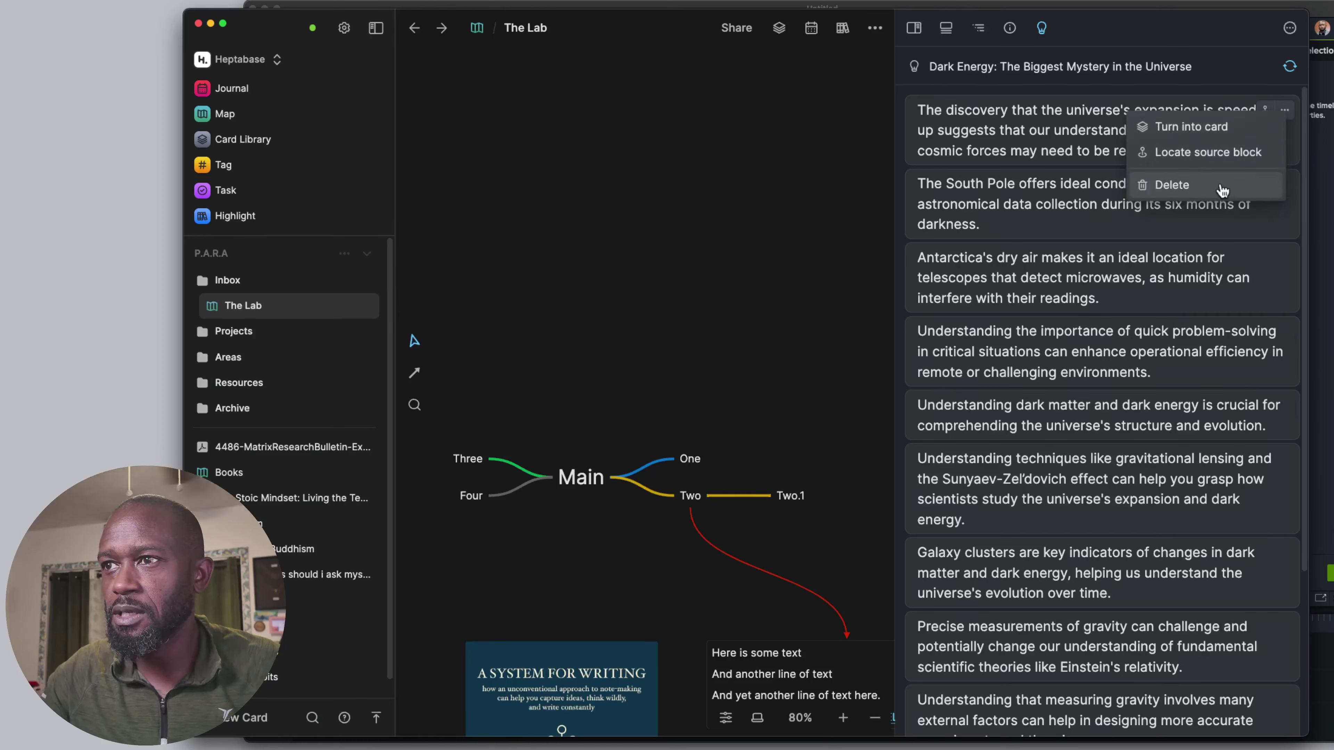
click(1256, 184)
click(903, 409)
Step: Delete the insight about the South Pole's ideal conditions for astronomical data collection
scroll(1055, 371, down, 3)
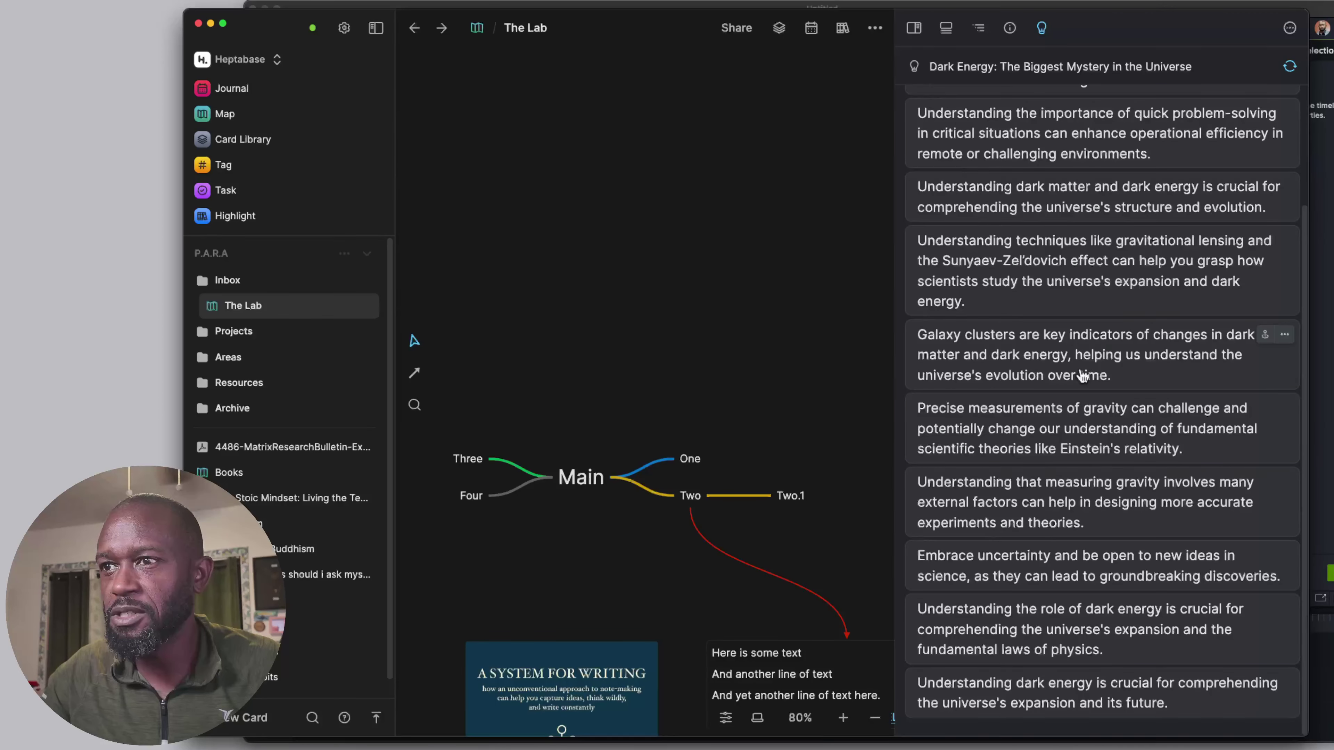
scroll(1082, 377, up, 3)
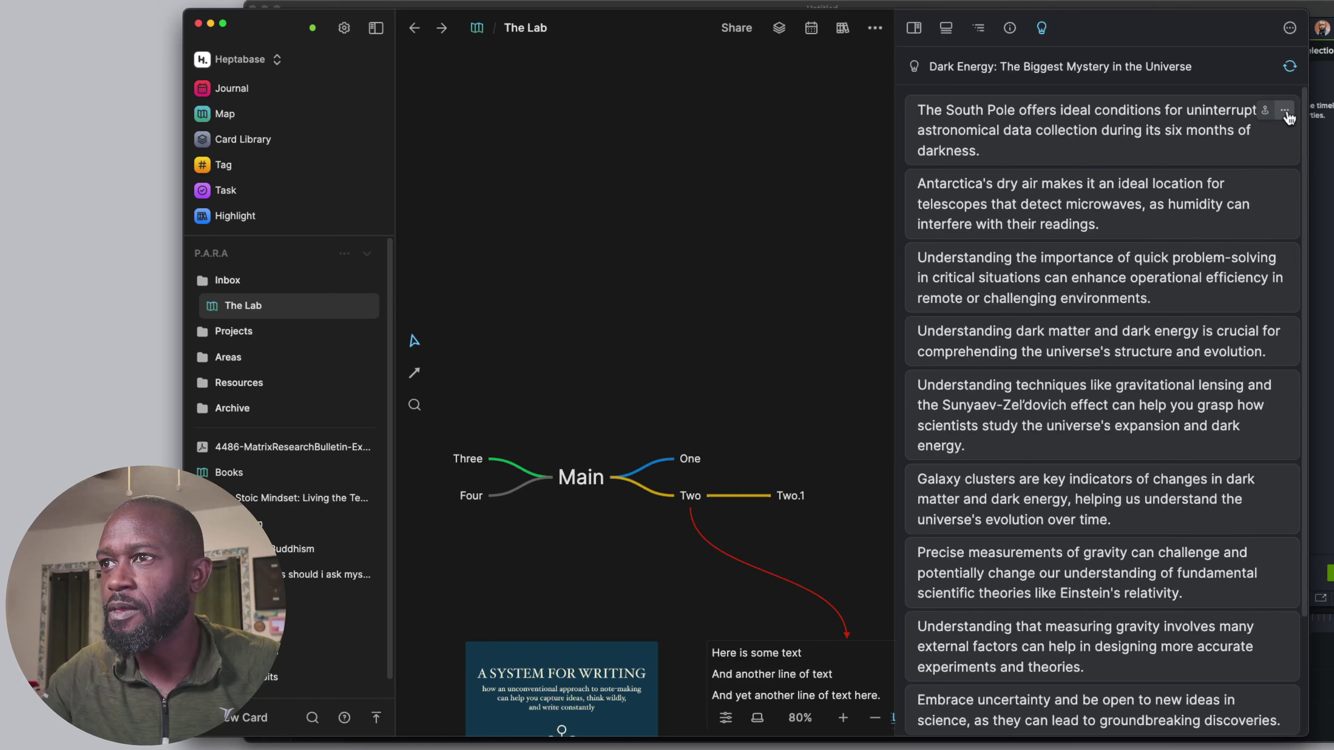
click(1284, 109)
click(1269, 183)
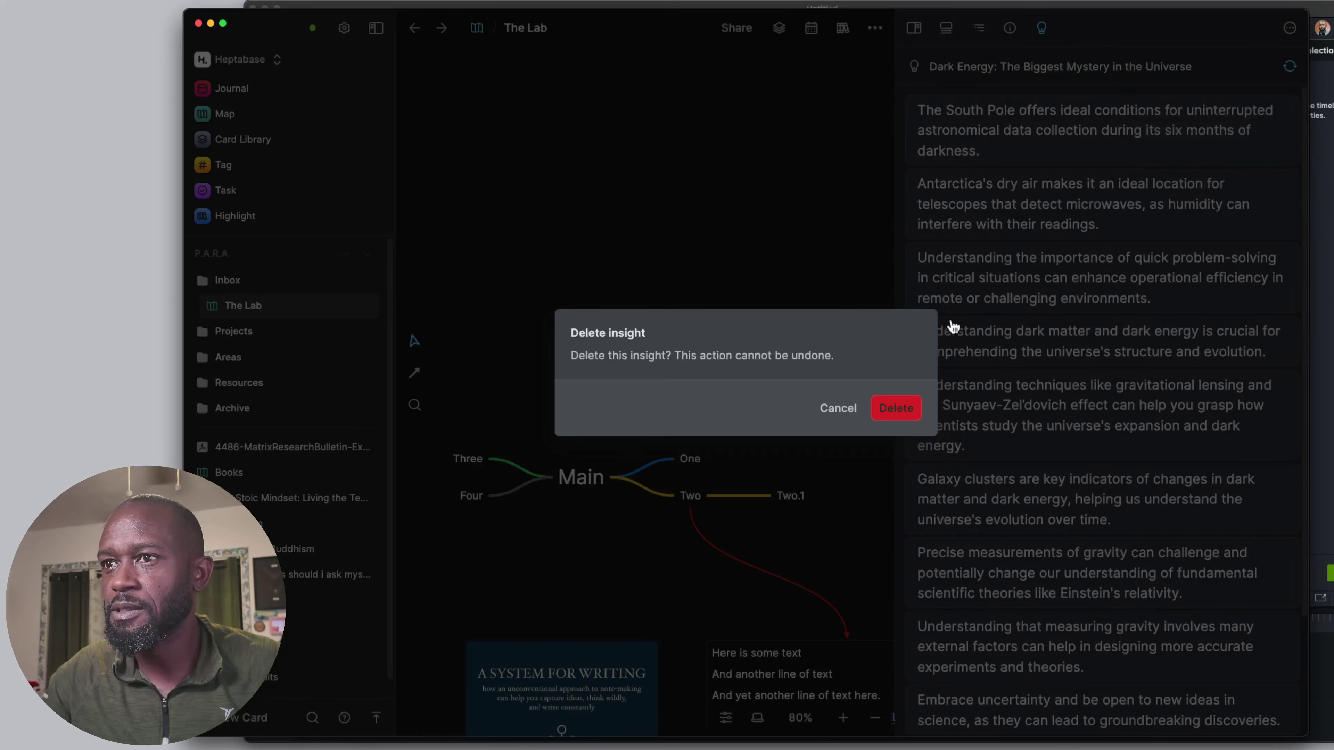
click(902, 408)
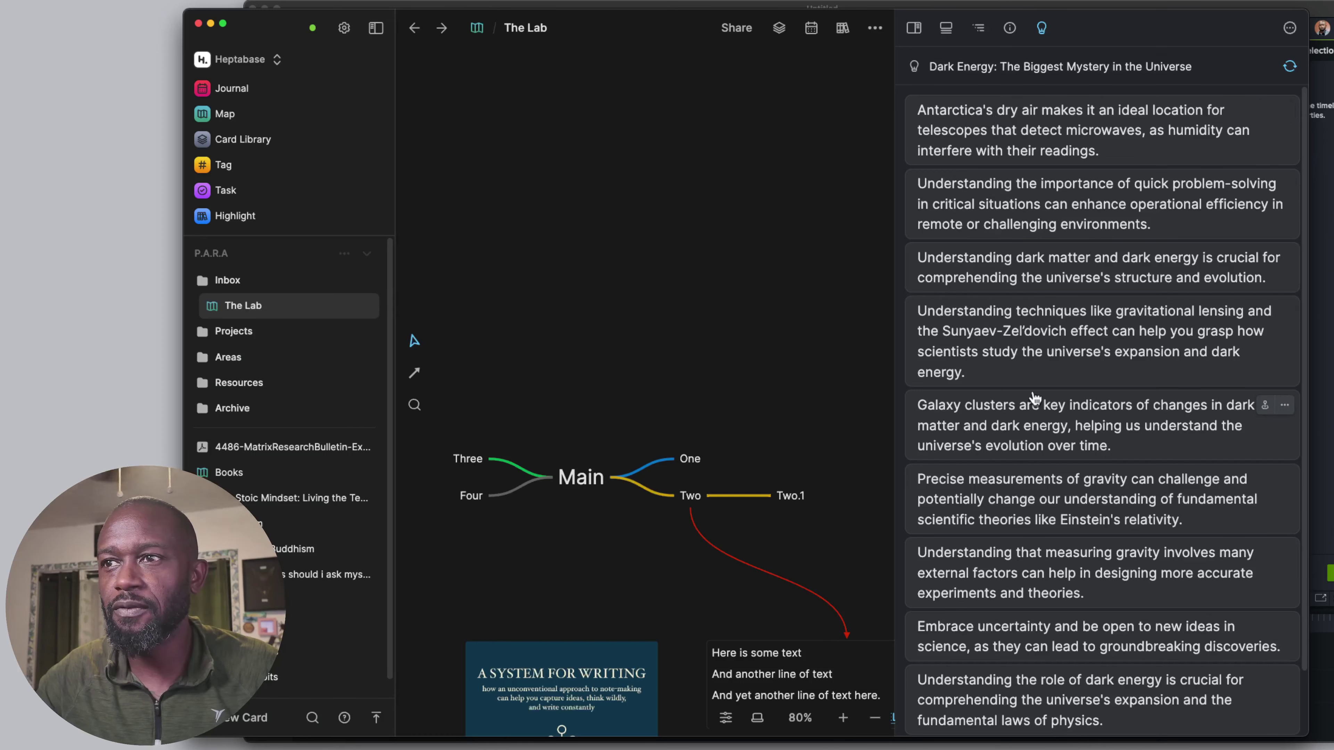
Step: Delete the insight about Antarctica's dry air being ideal for telescopes that detect microwaves
scroll(940, 220, down, 1)
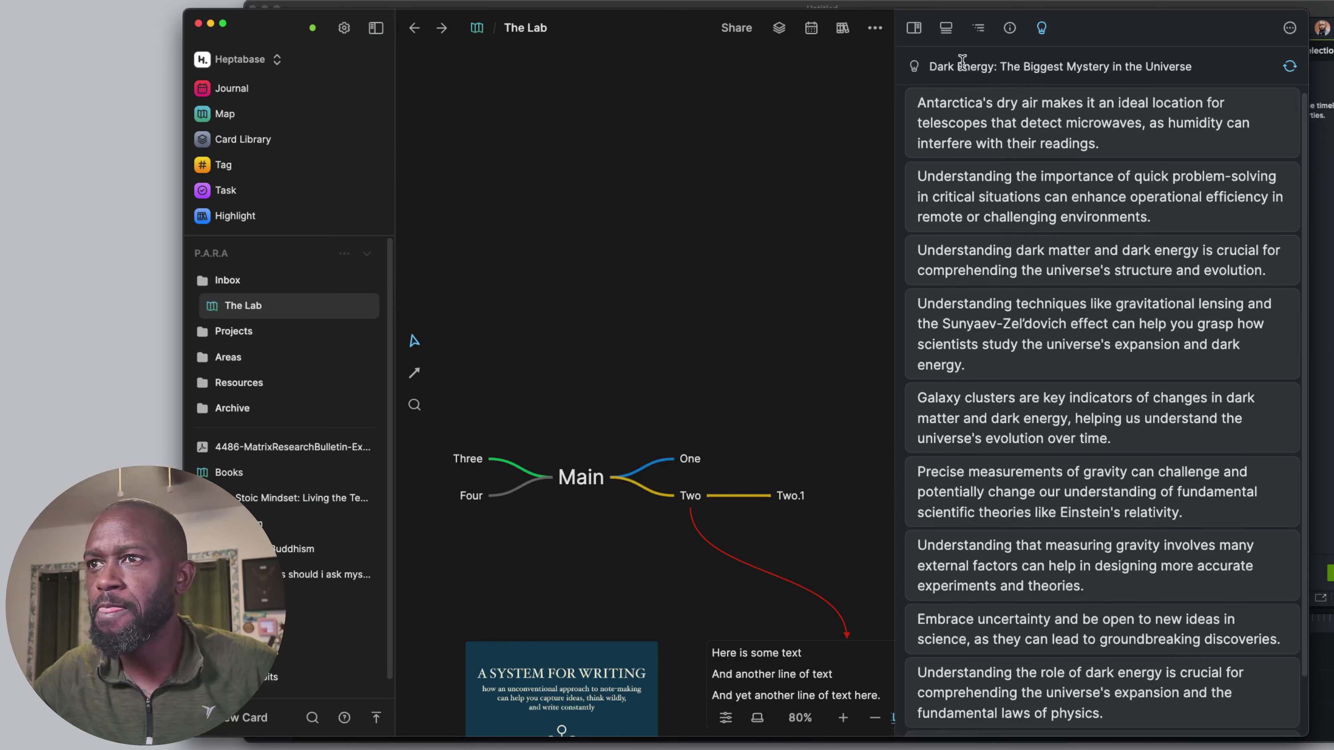
drag(937, 66, 1178, 62)
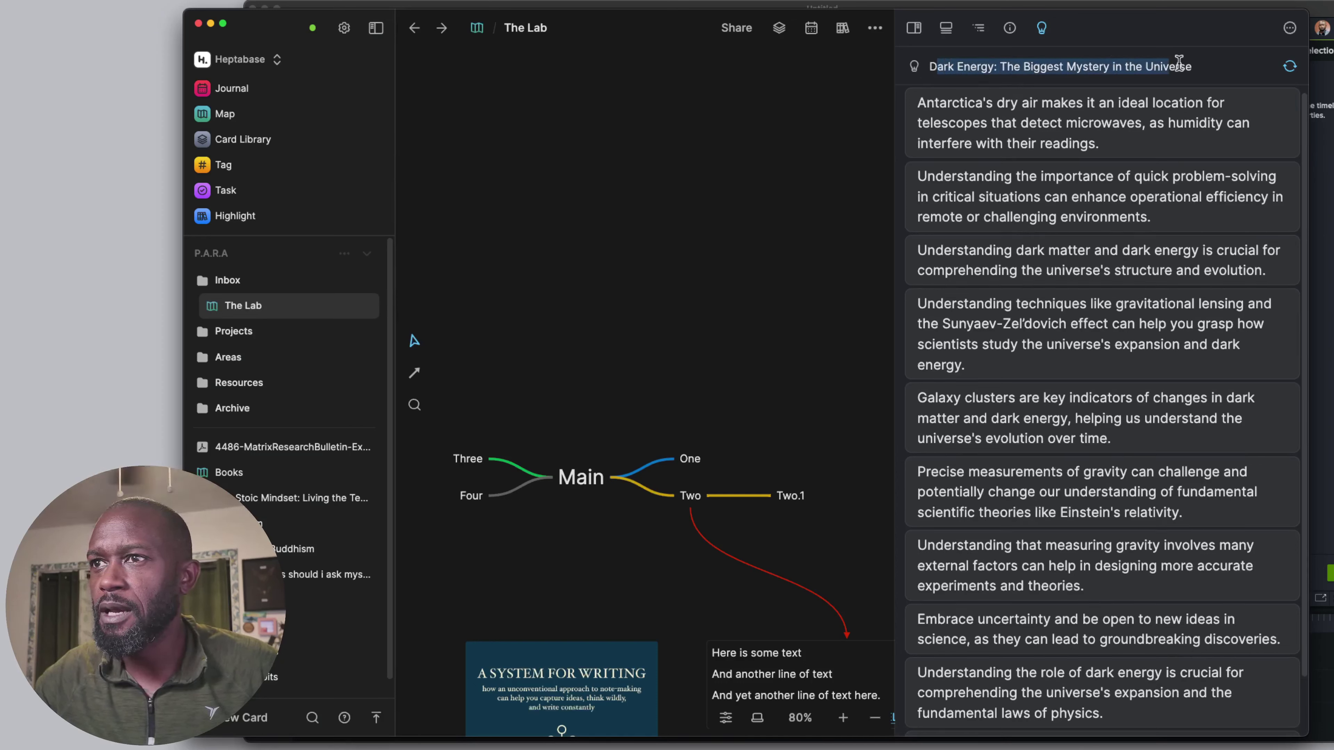
click(1231, 69)
click(1285, 103)
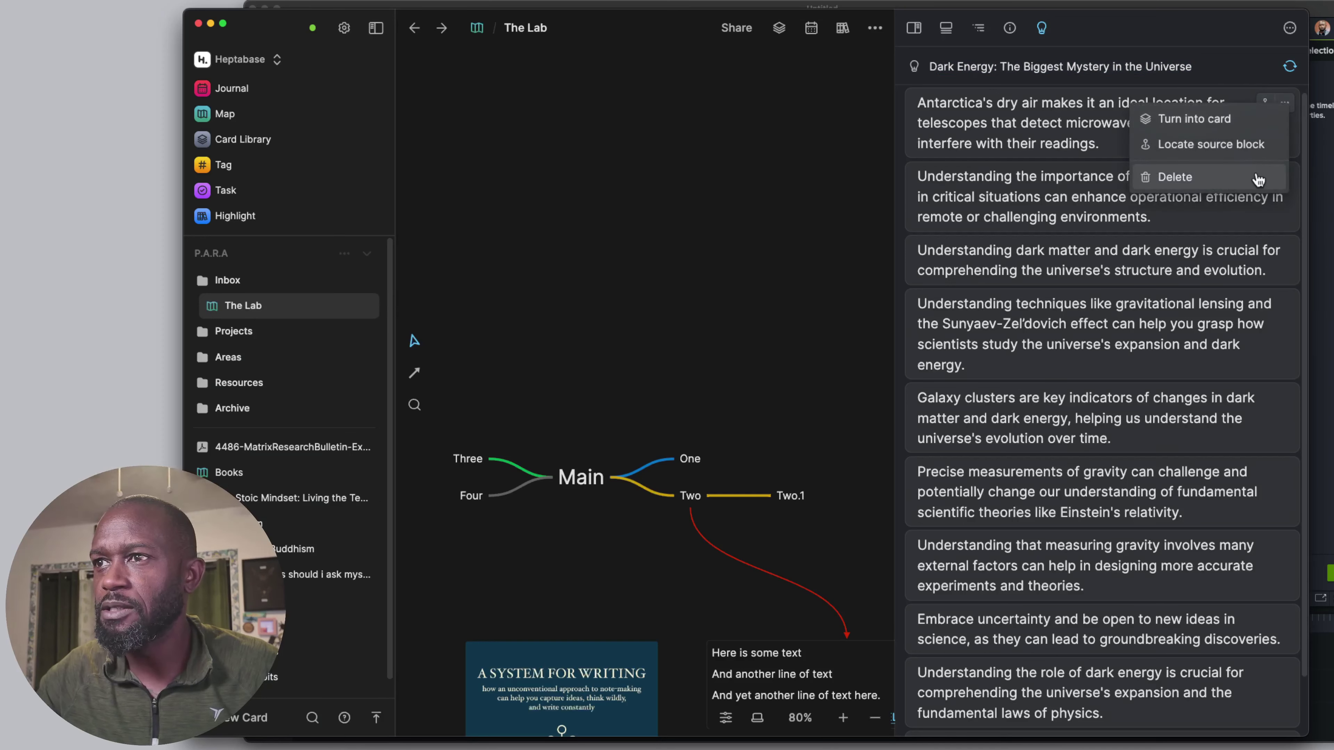
click(1255, 178)
click(895, 409)
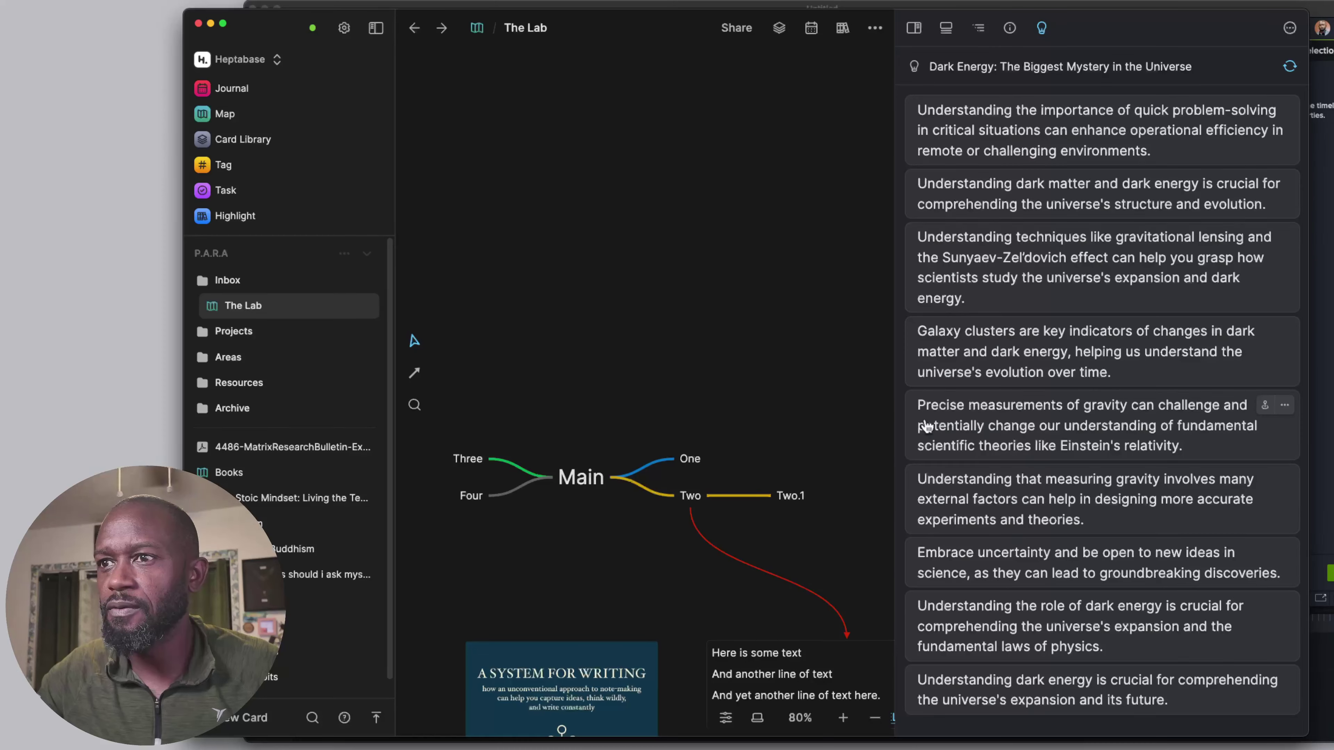
Step: View the Card Library and the Highlight sources, and return to The Lab whiteboard
click(242, 139)
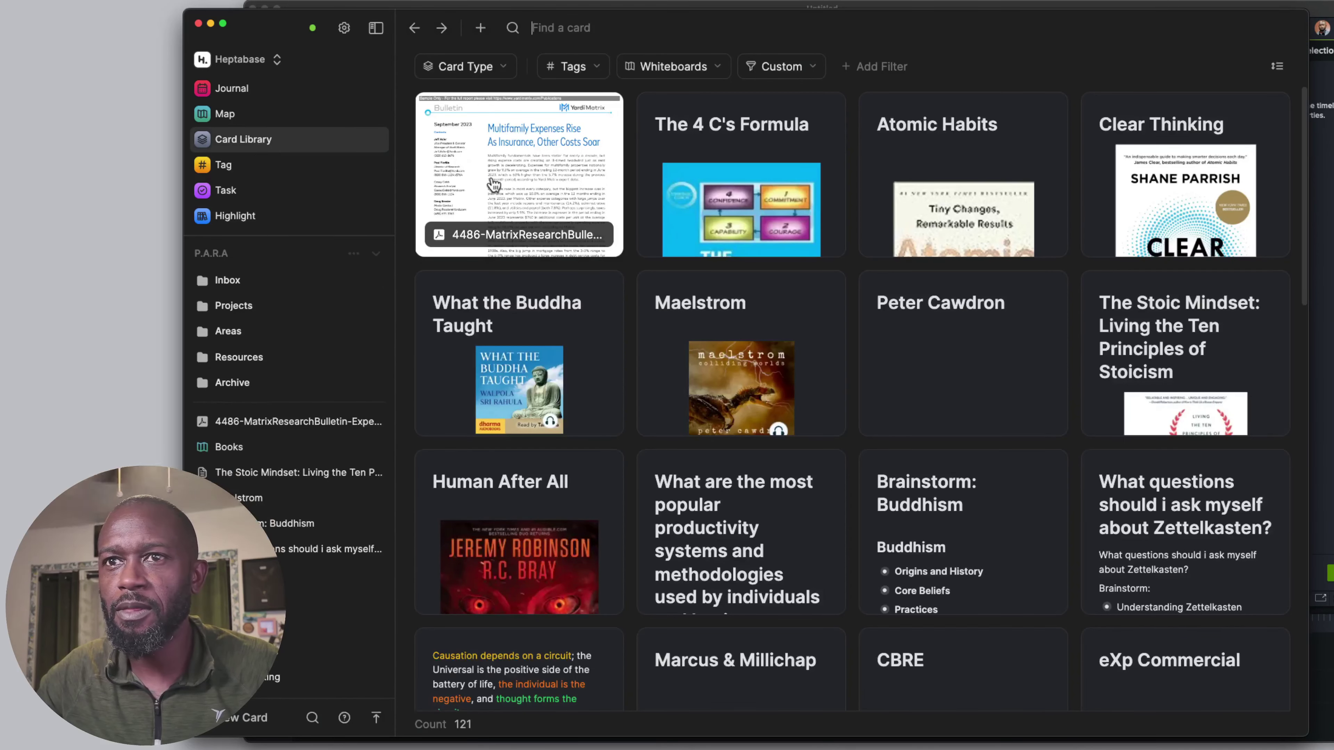
click(261, 212)
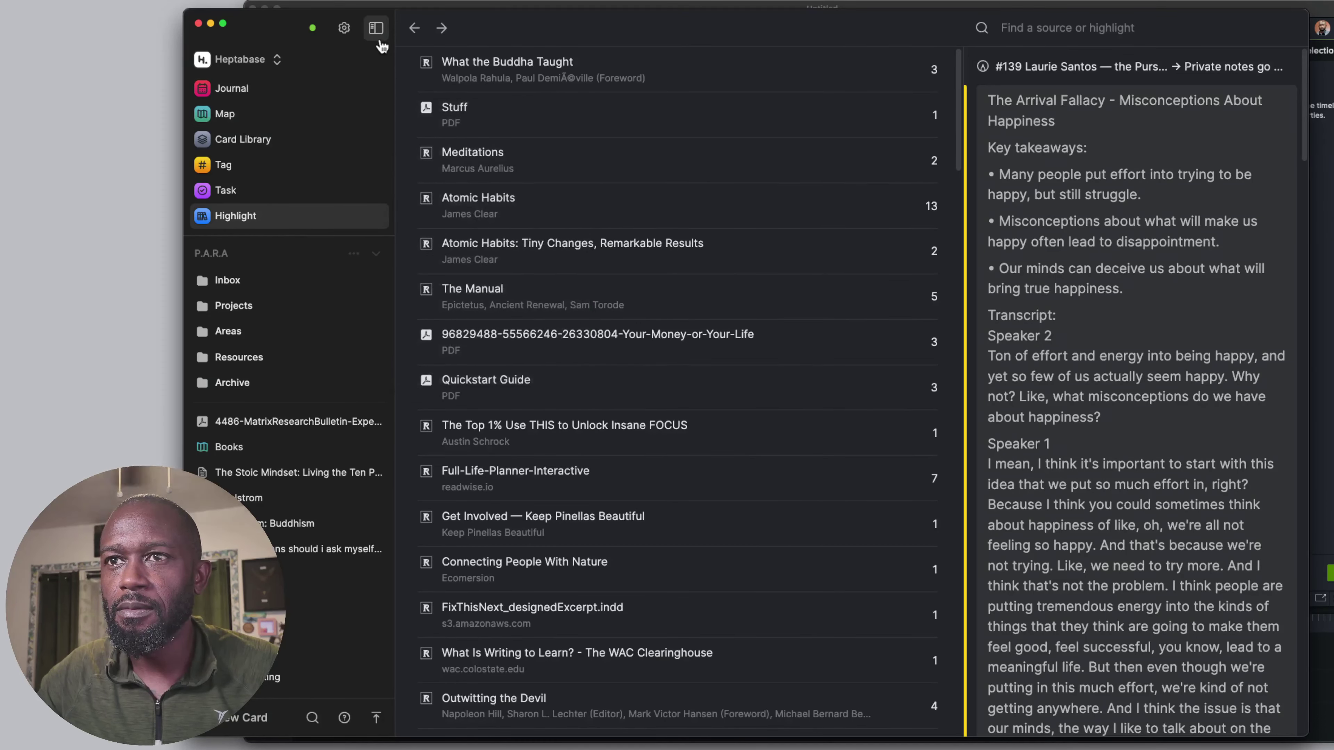
click(414, 28)
click(415, 27)
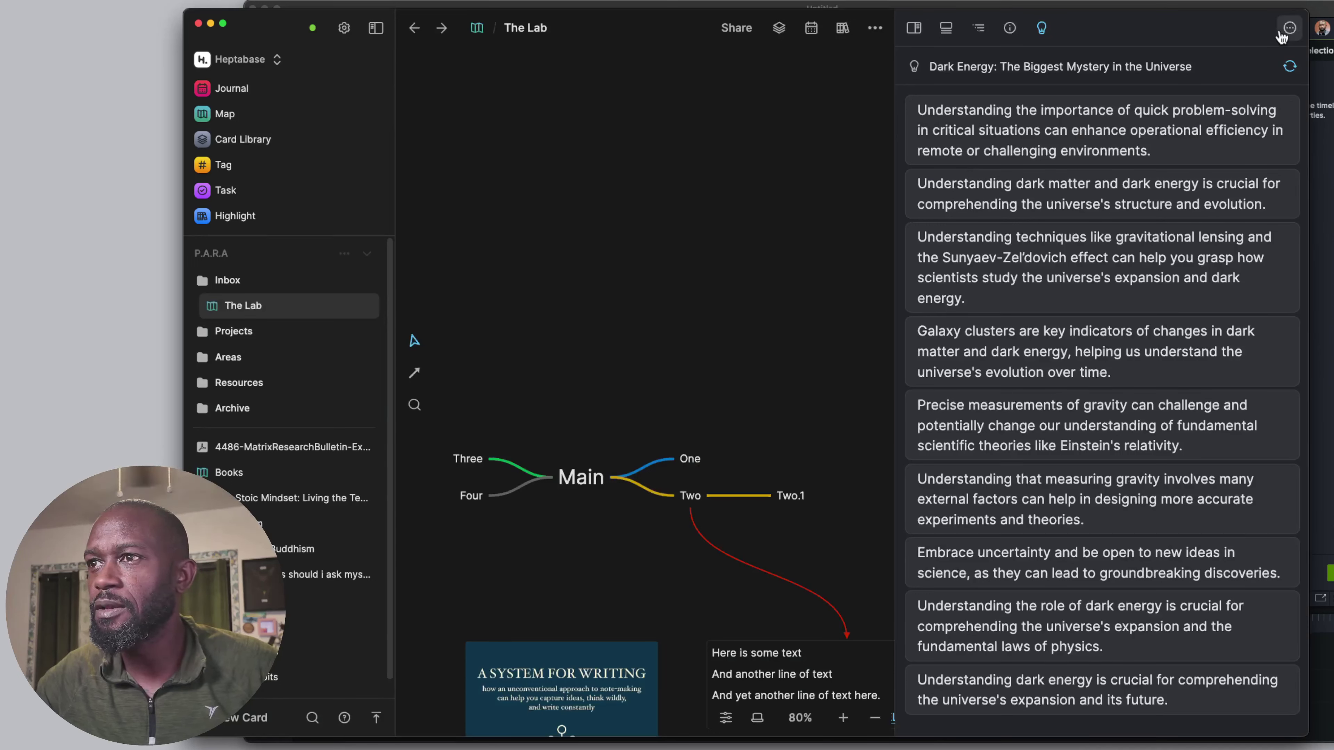
Step: Check the side panel's additional options and return to the Dark Energy insights
click(1290, 27)
click(1233, 45)
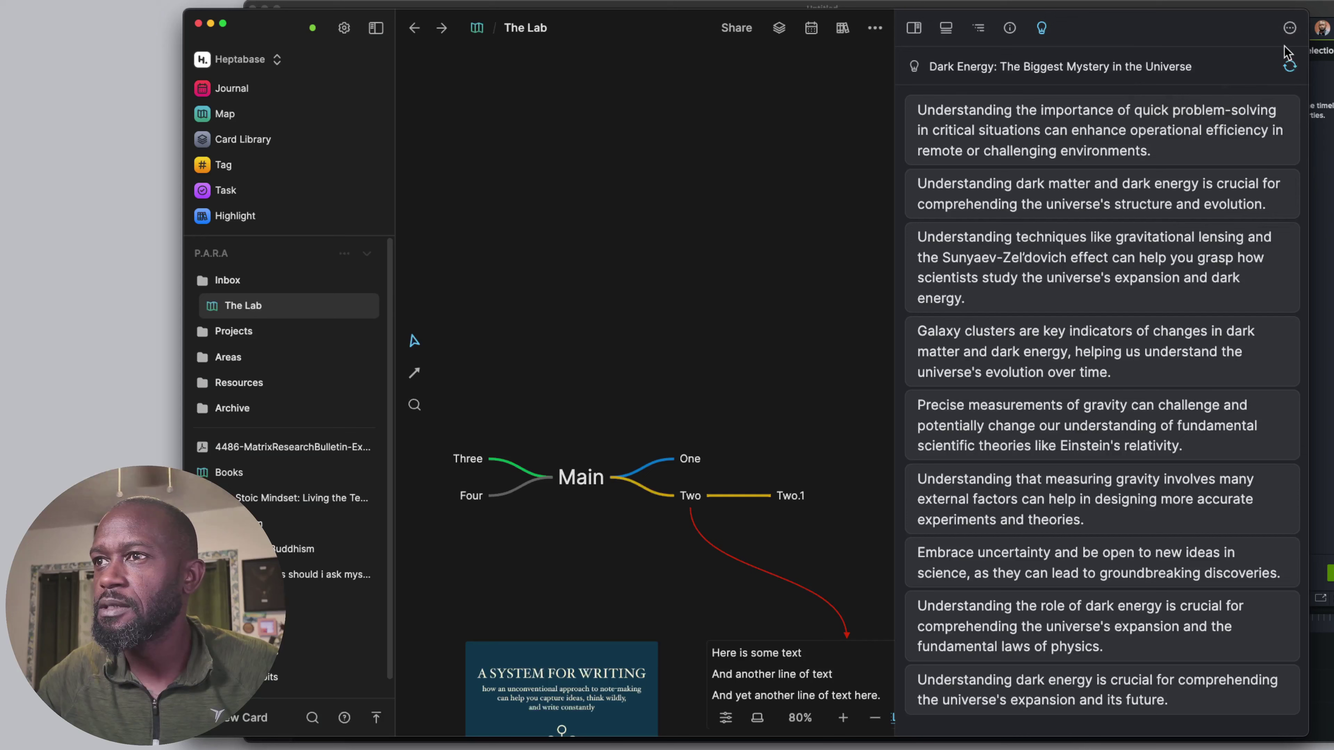
click(1290, 28)
click(1216, 66)
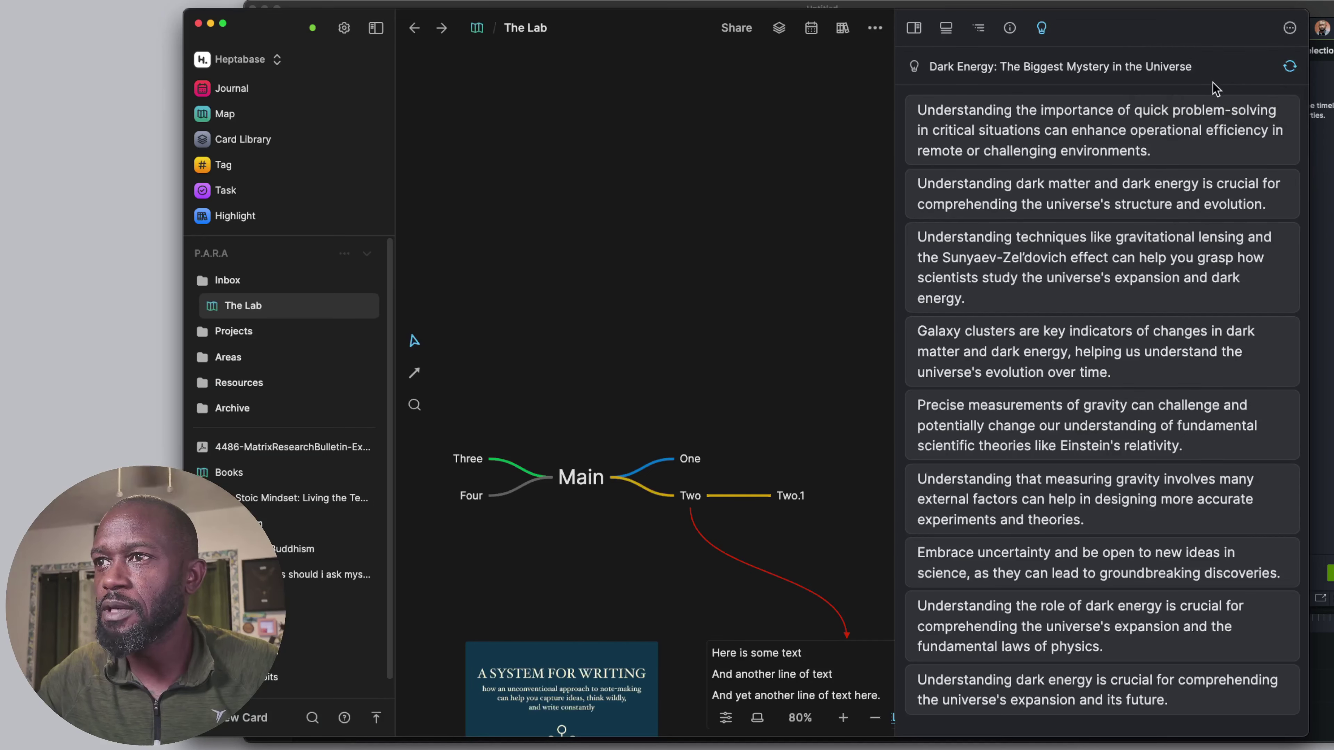
mouse_move(1254, 151)
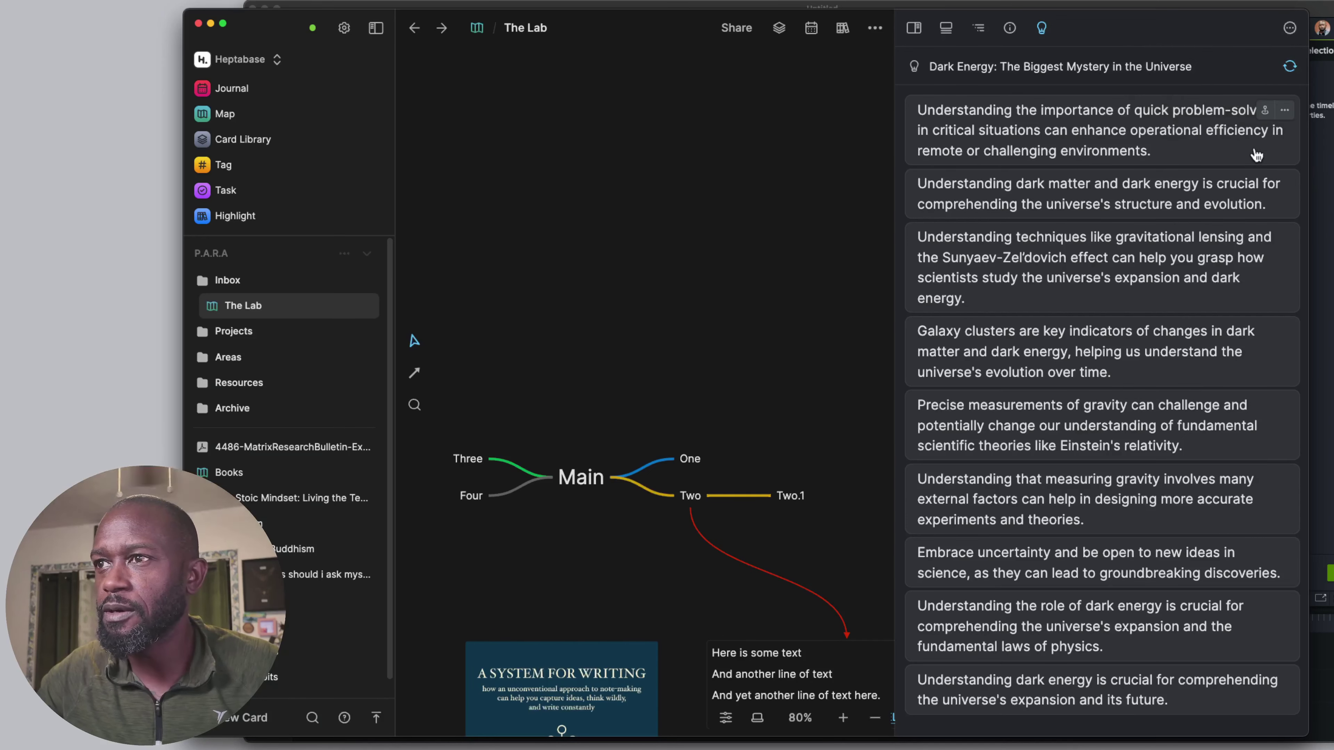
Step: Delete the insight about quick problem-solving in critical situations from the Dark Energy insights
click(1283, 111)
click(1231, 195)
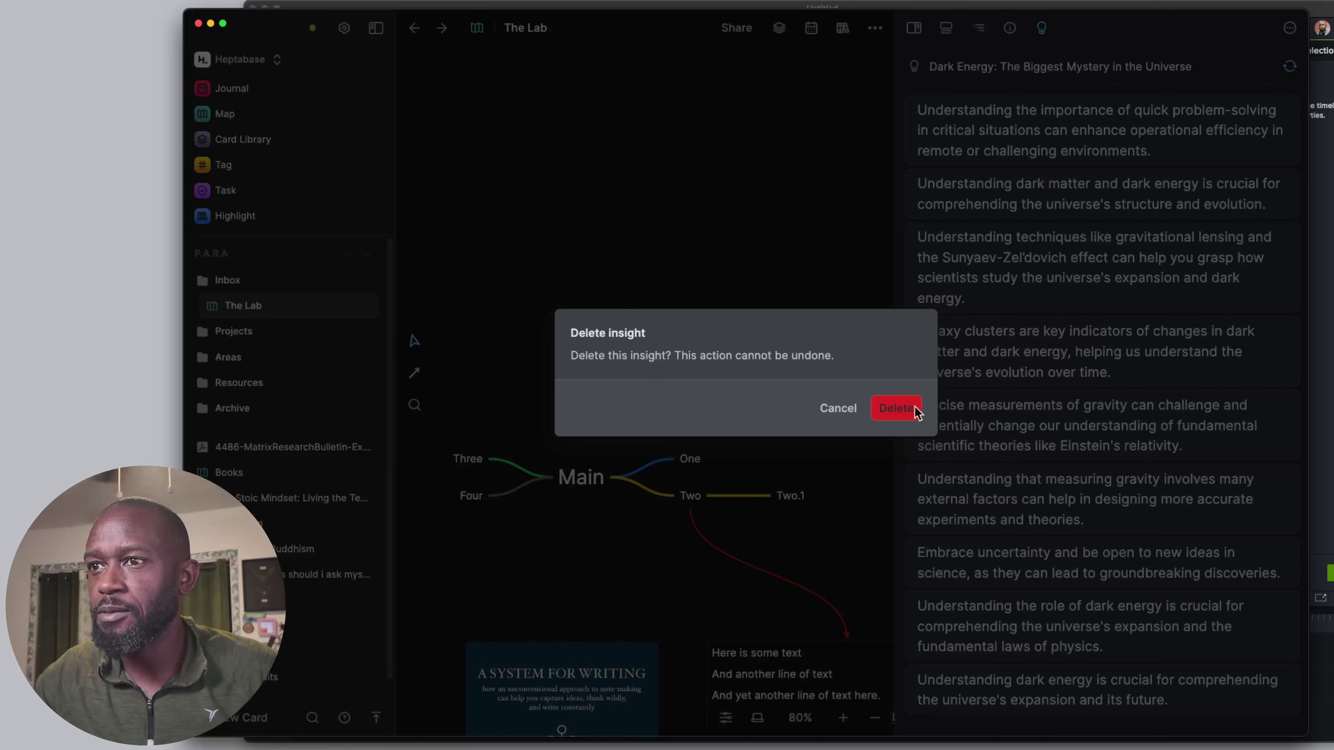
click(904, 416)
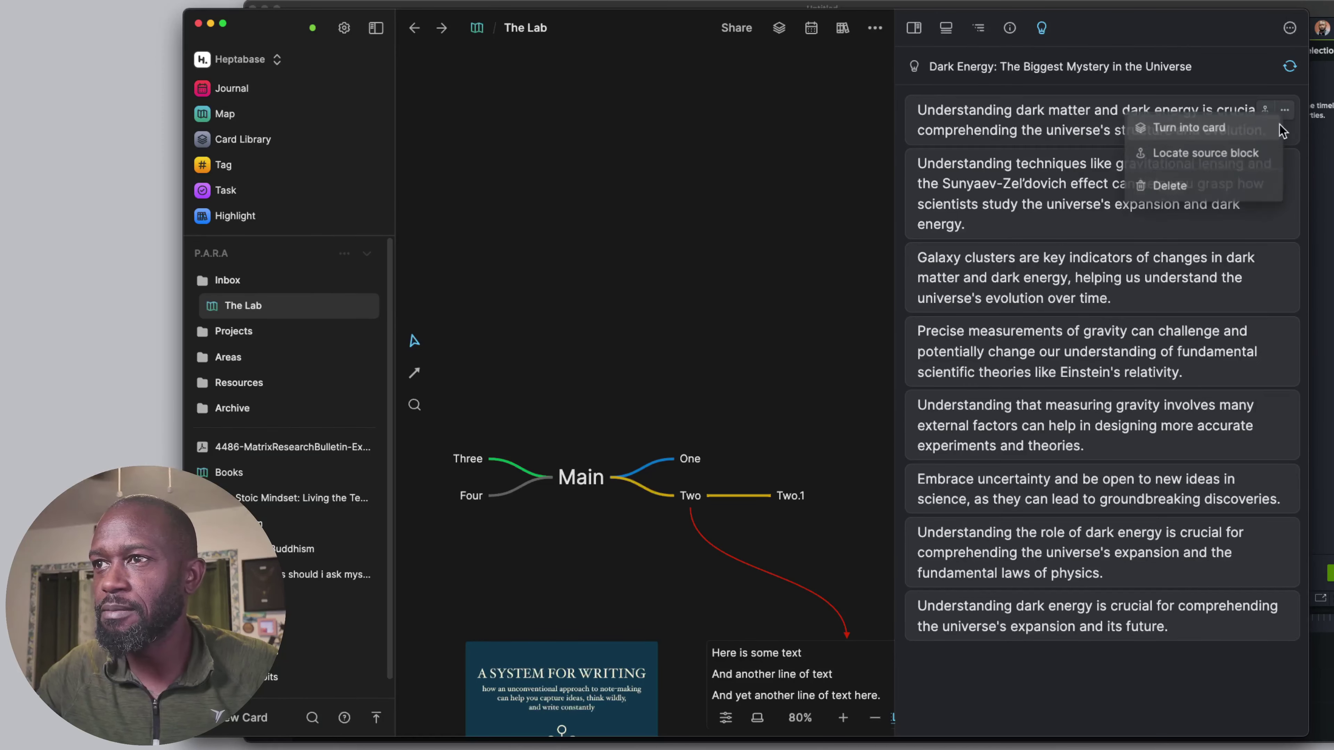
Step: Delete the insight about dark matter and dark energy being crucial for comprehending the universe's structure and evolution
click(1284, 109)
click(1182, 186)
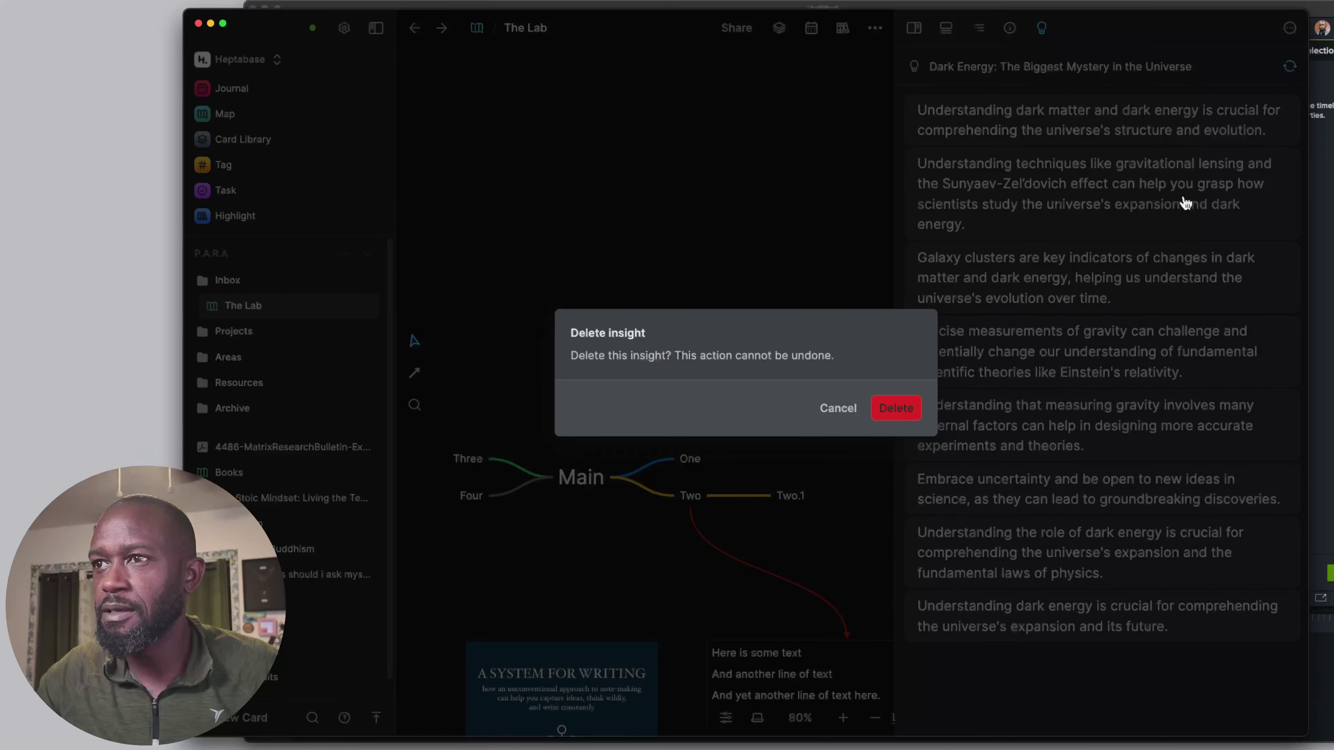
click(900, 409)
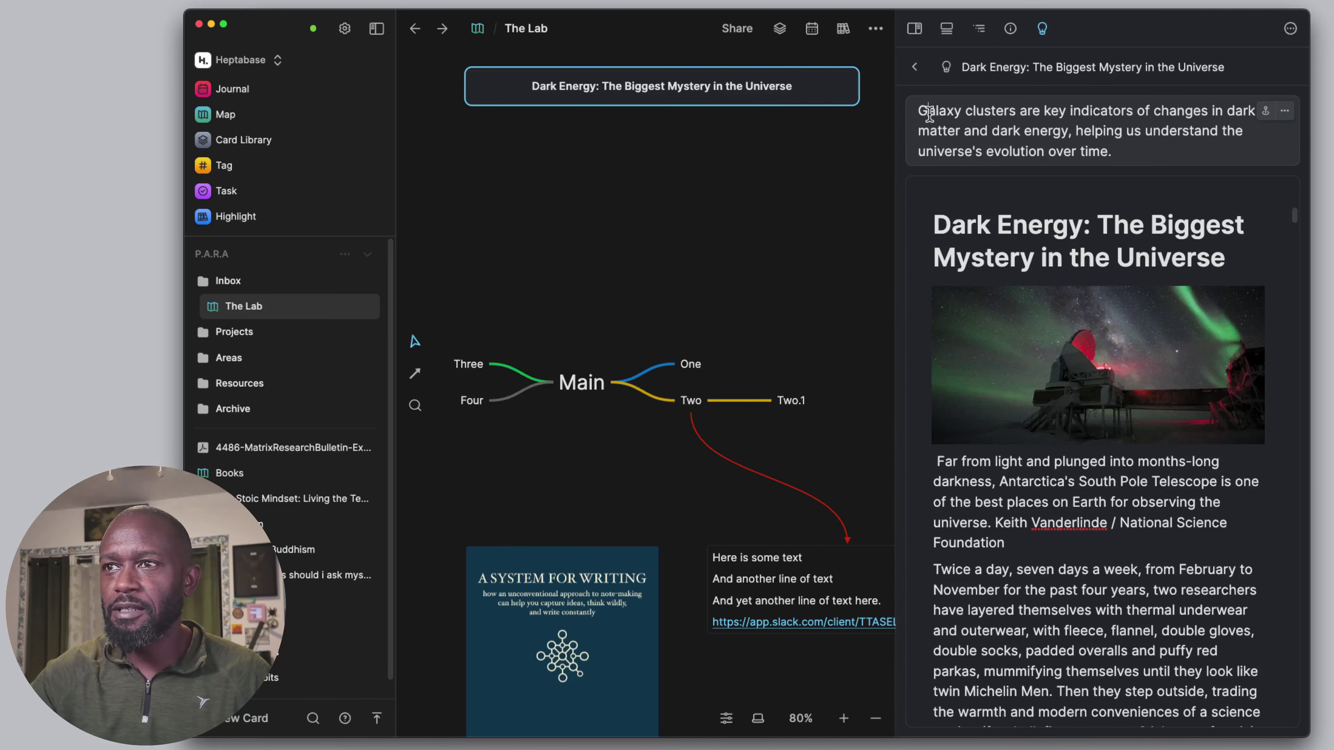
Step: Select the full text of the insight about galaxy clusters as key indicators of changes in dark matter and dark energy
drag(920, 111, 1115, 154)
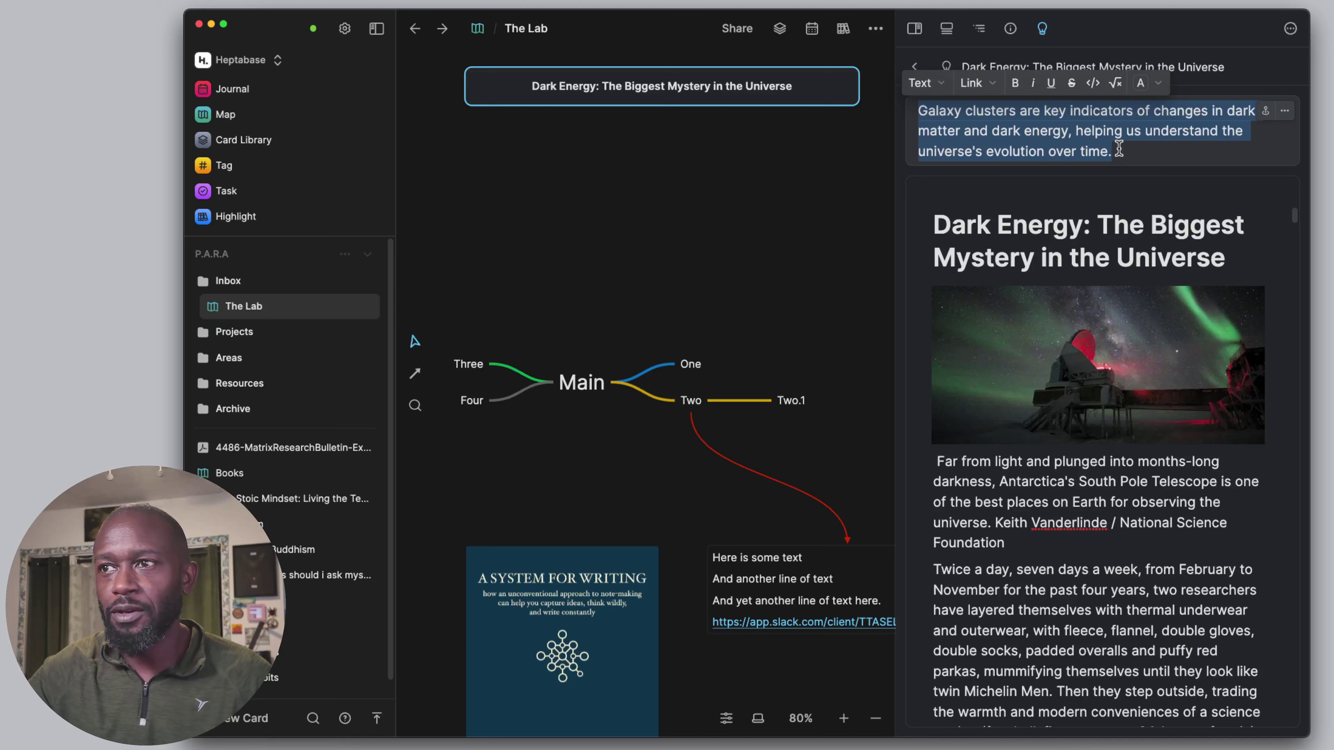
click(1122, 163)
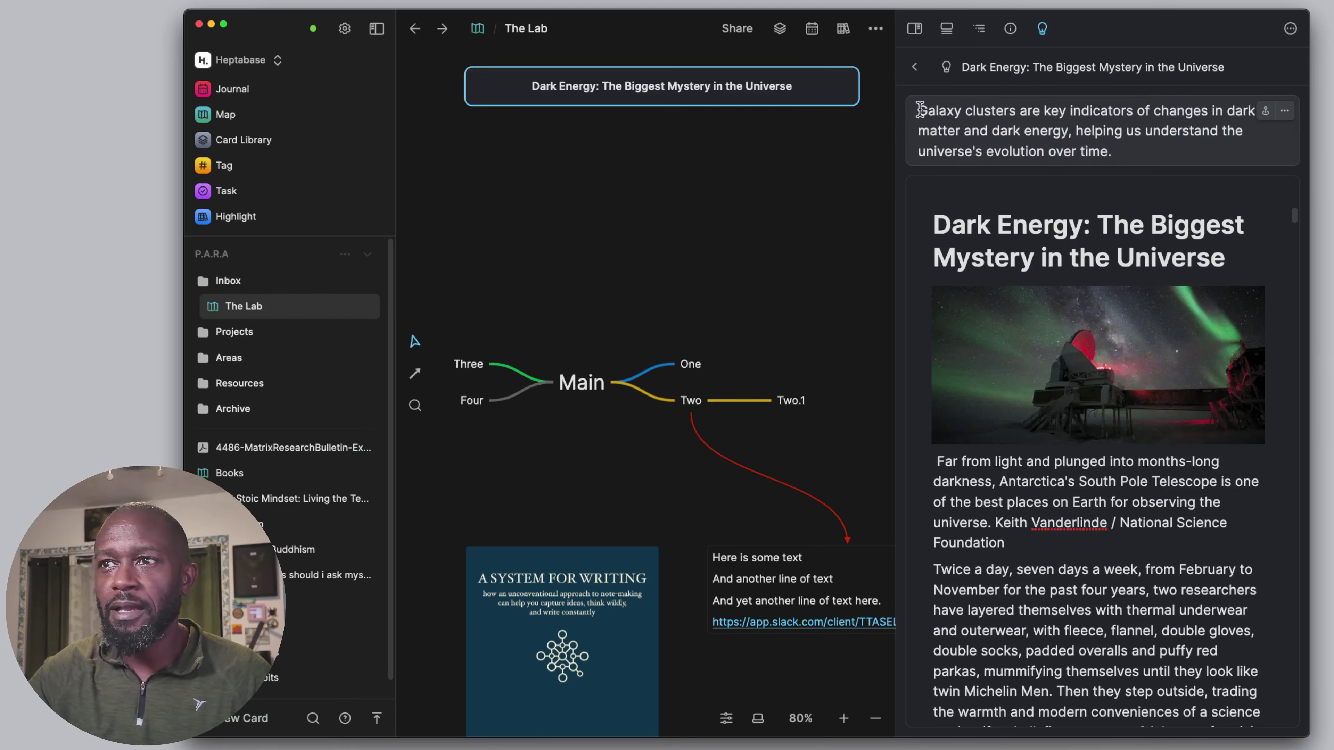
drag(920, 109, 1120, 150)
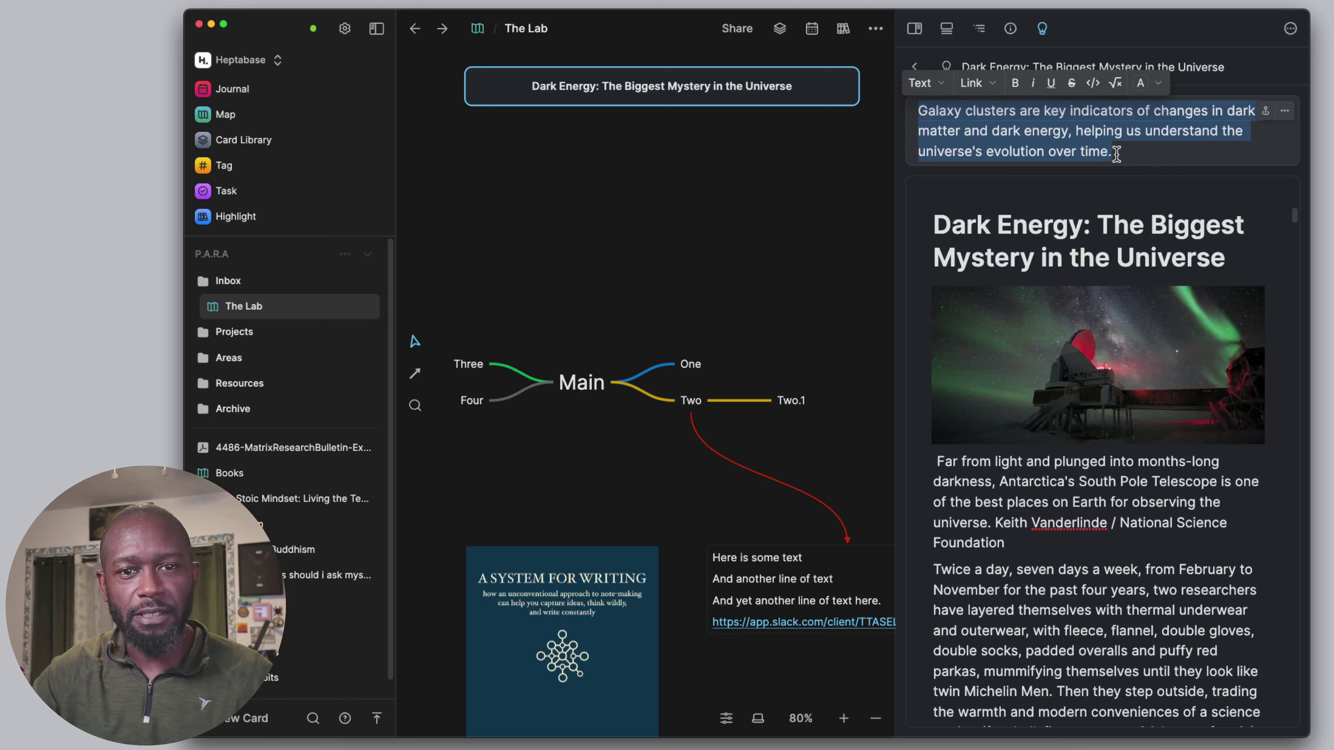
Step: Expand the collapsed Dark Energy article card on The Lab whiteboard to show its full content
click(746, 86)
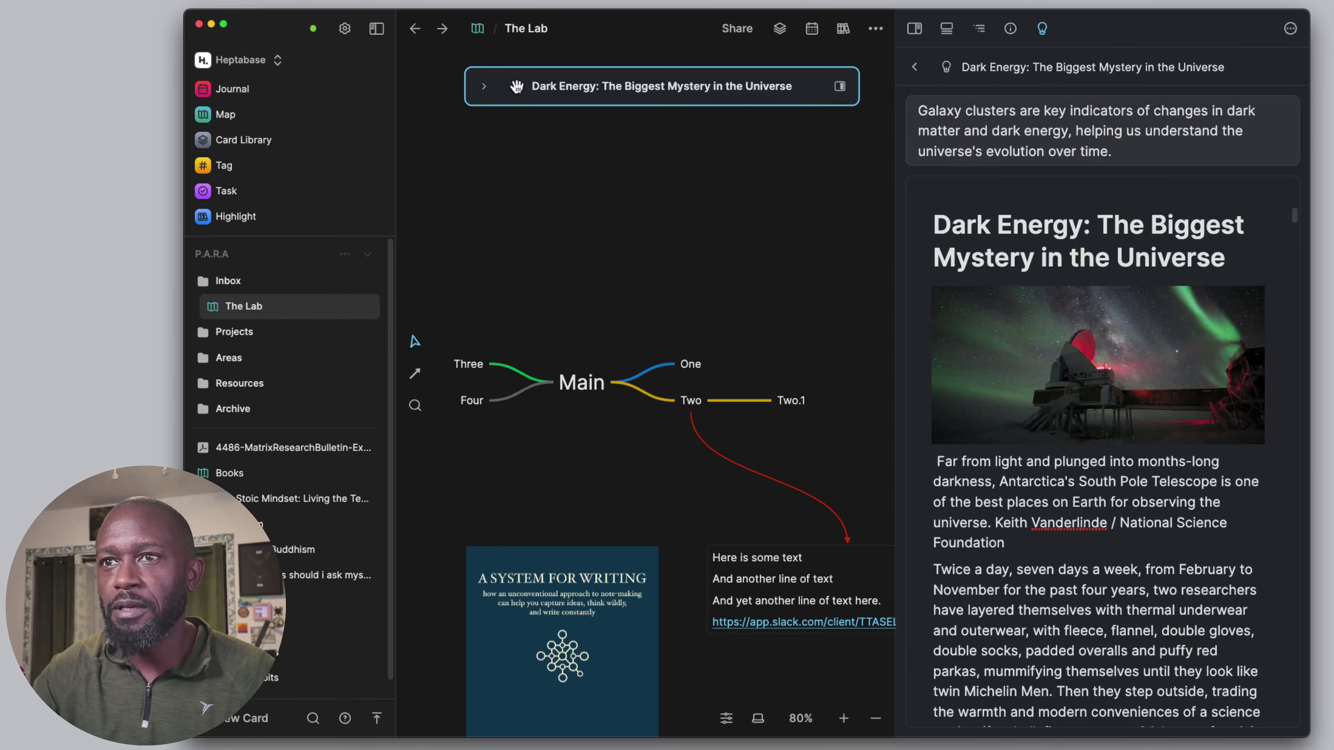
click(480, 93)
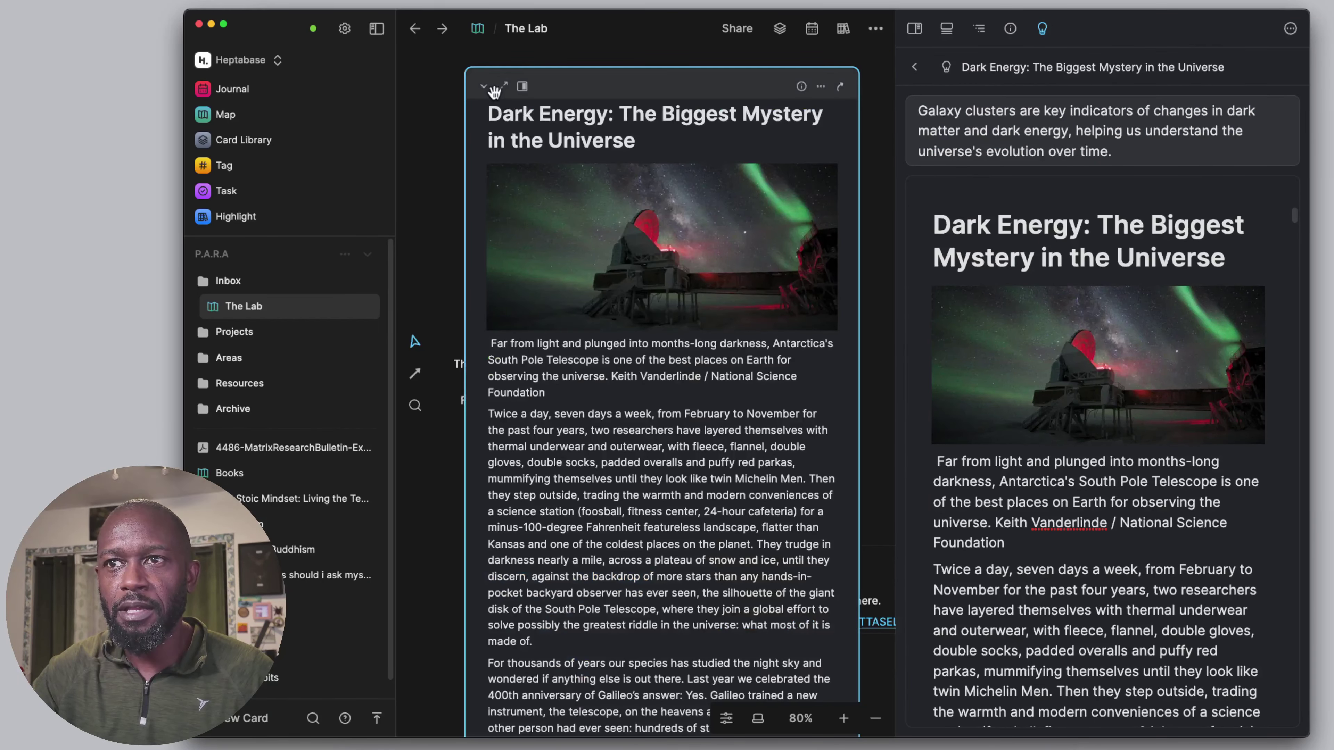
scroll(703, 195, up, 2)
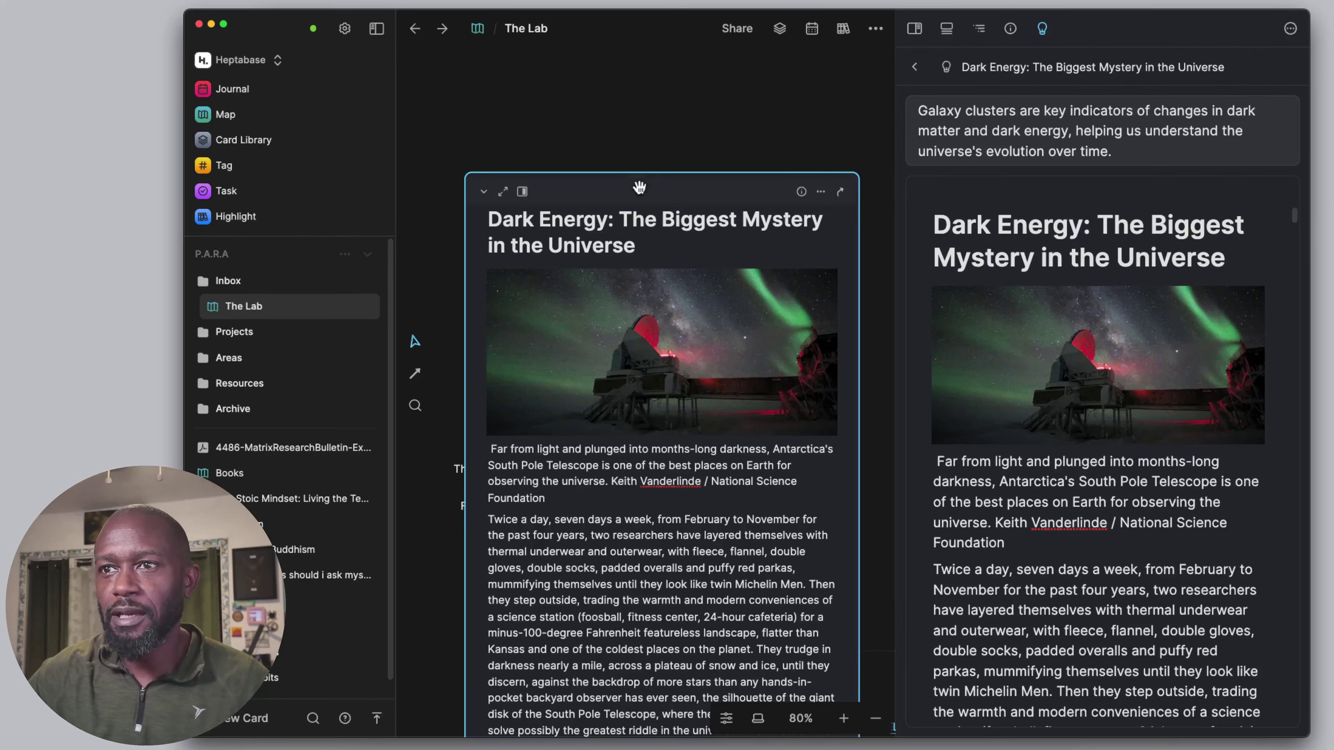
scroll(667, 180, down, 4)
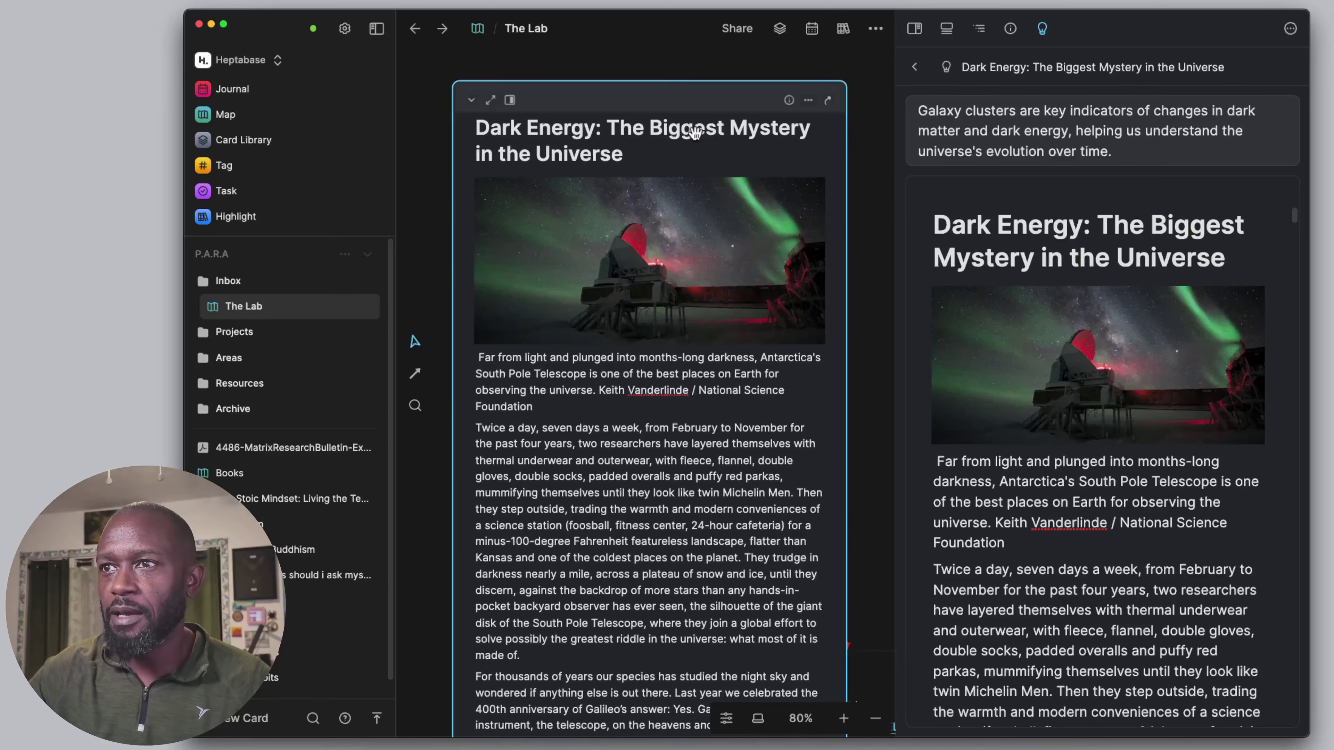
Step: Review the full list of insights for the Dark Energy article from beginning to end
click(987, 141)
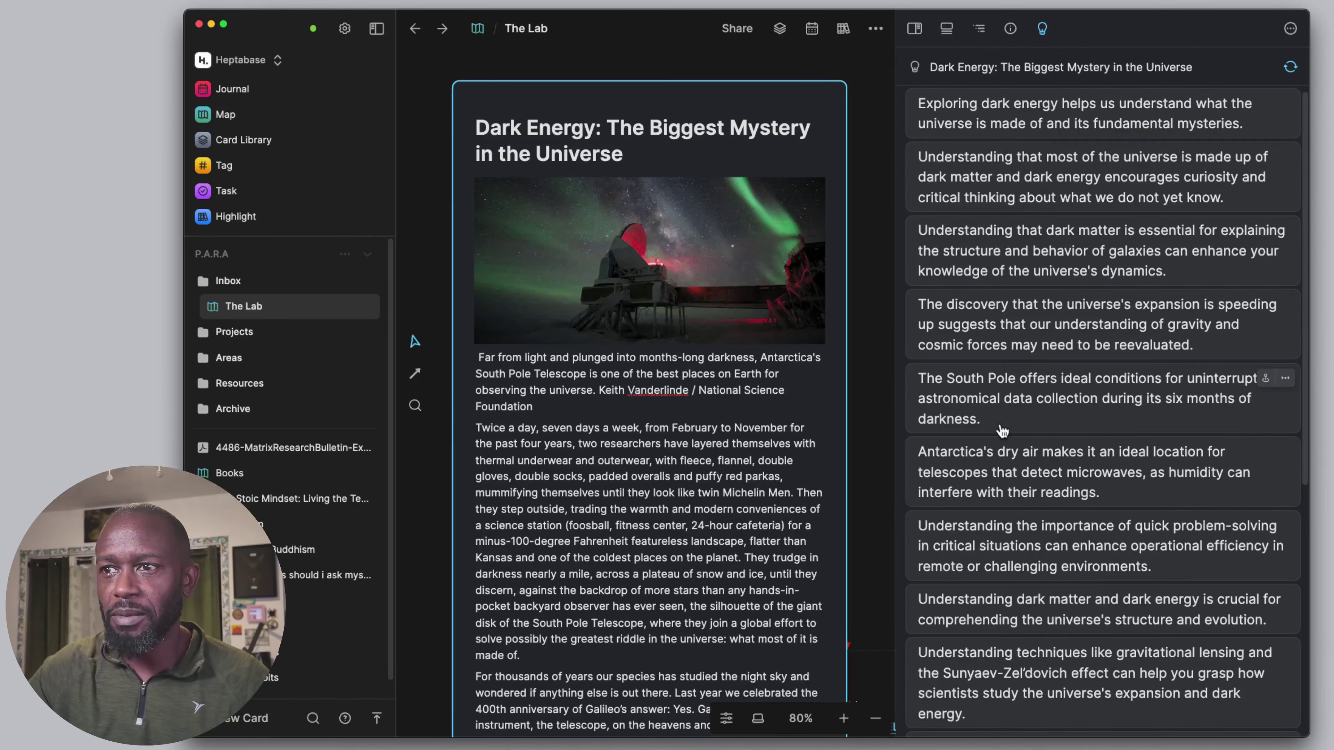
scroll(1002, 430, down, 5)
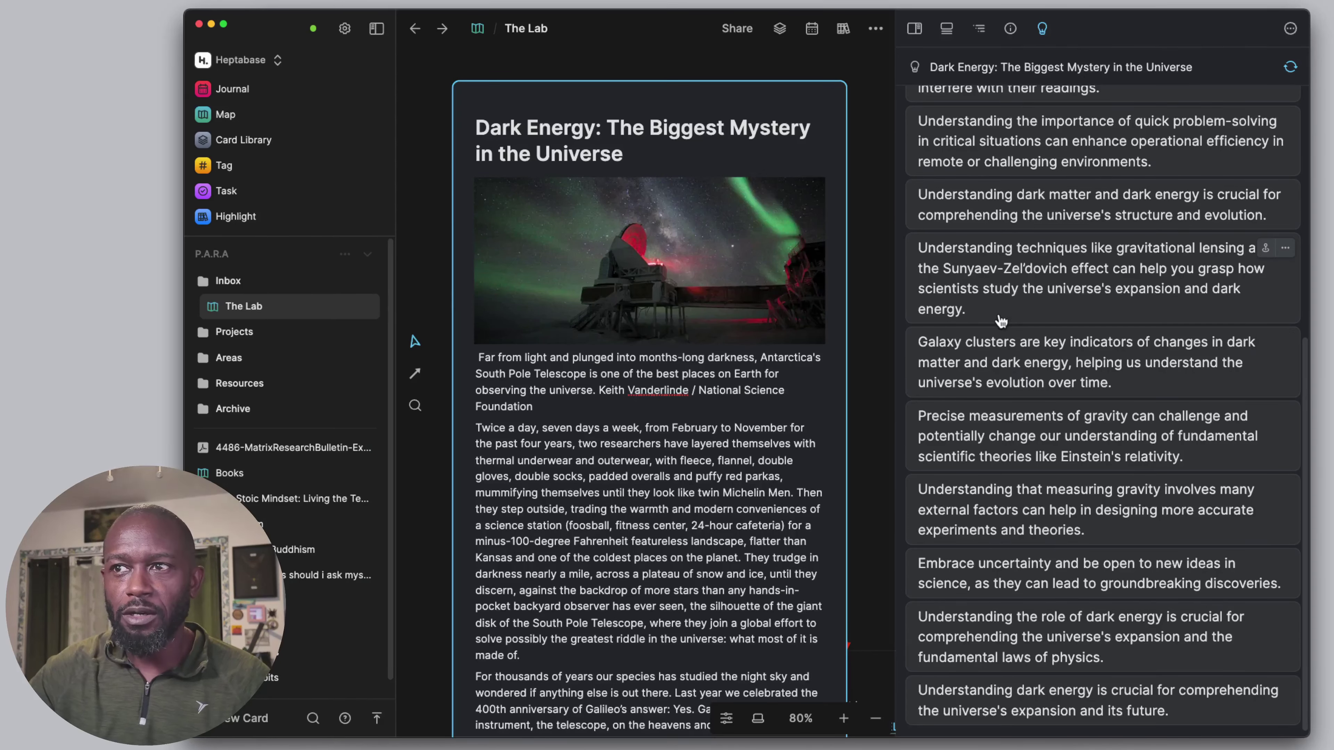
scroll(987, 387, up, 10)
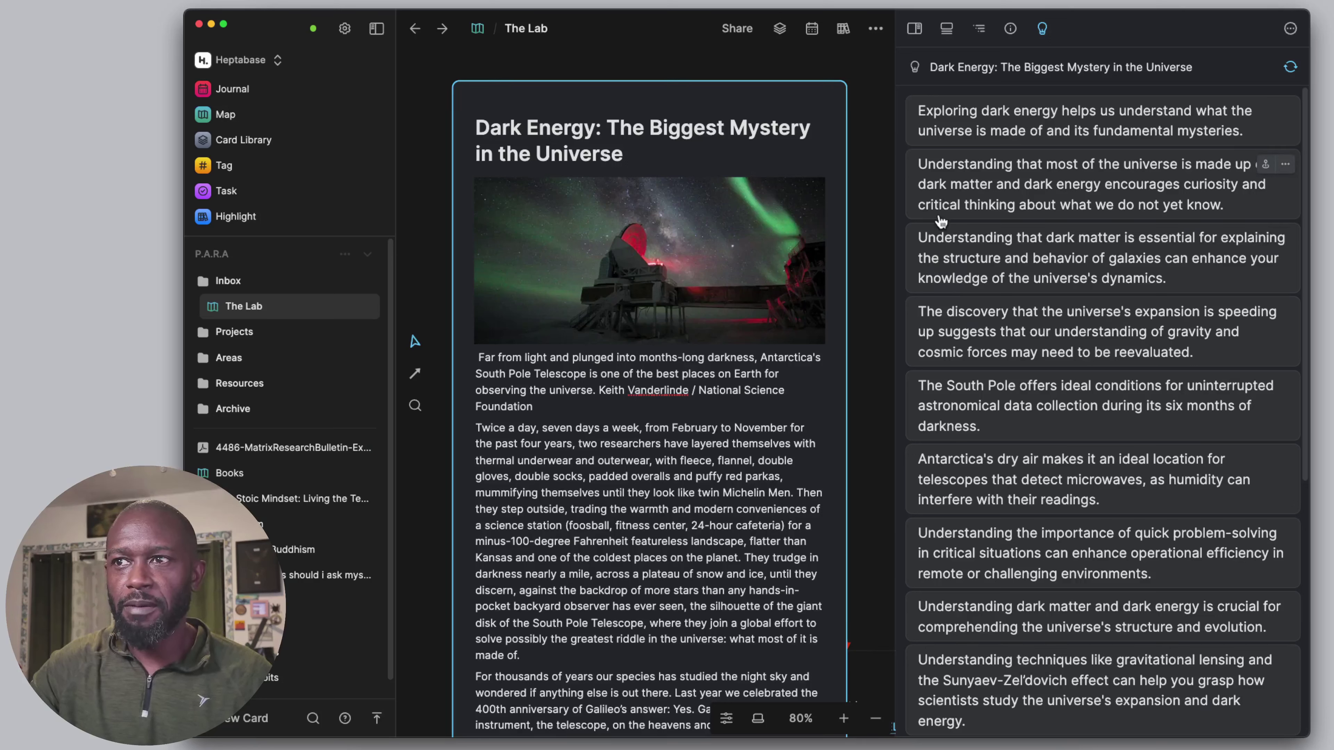
scroll(1101, 307, down, 1)
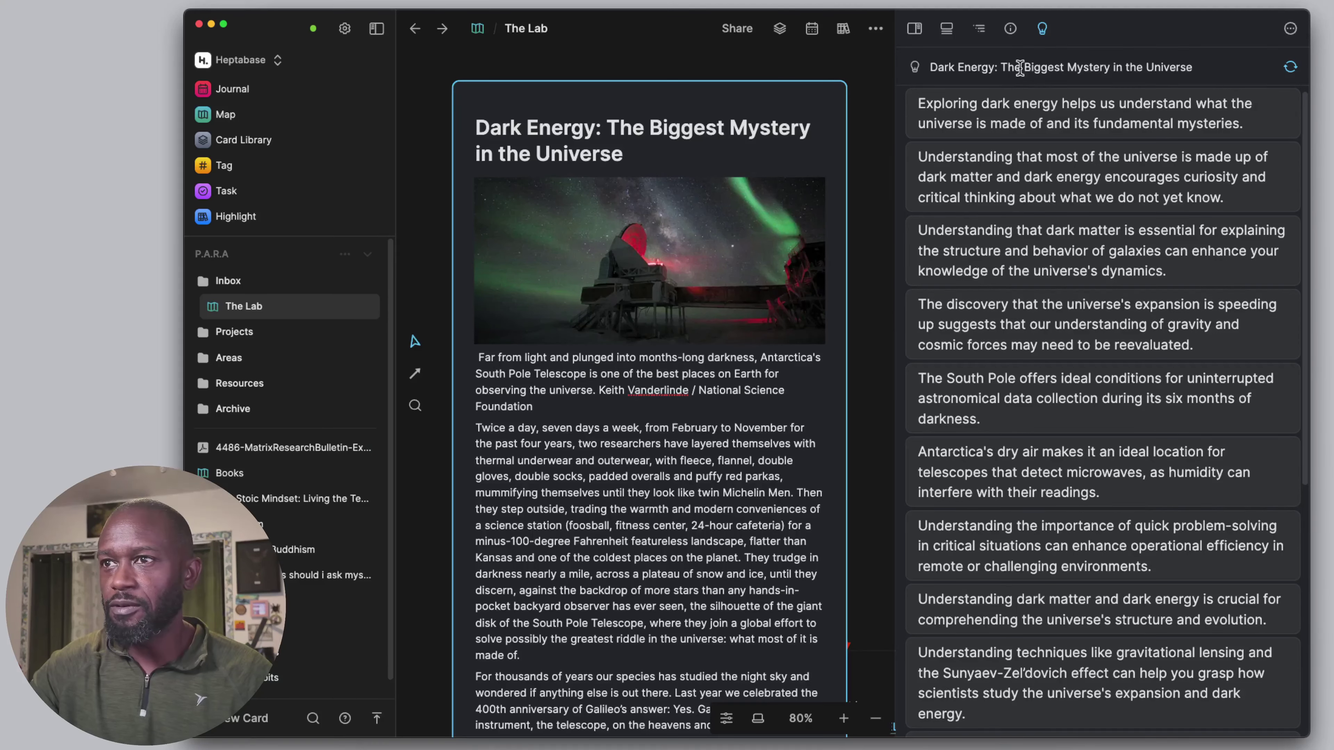